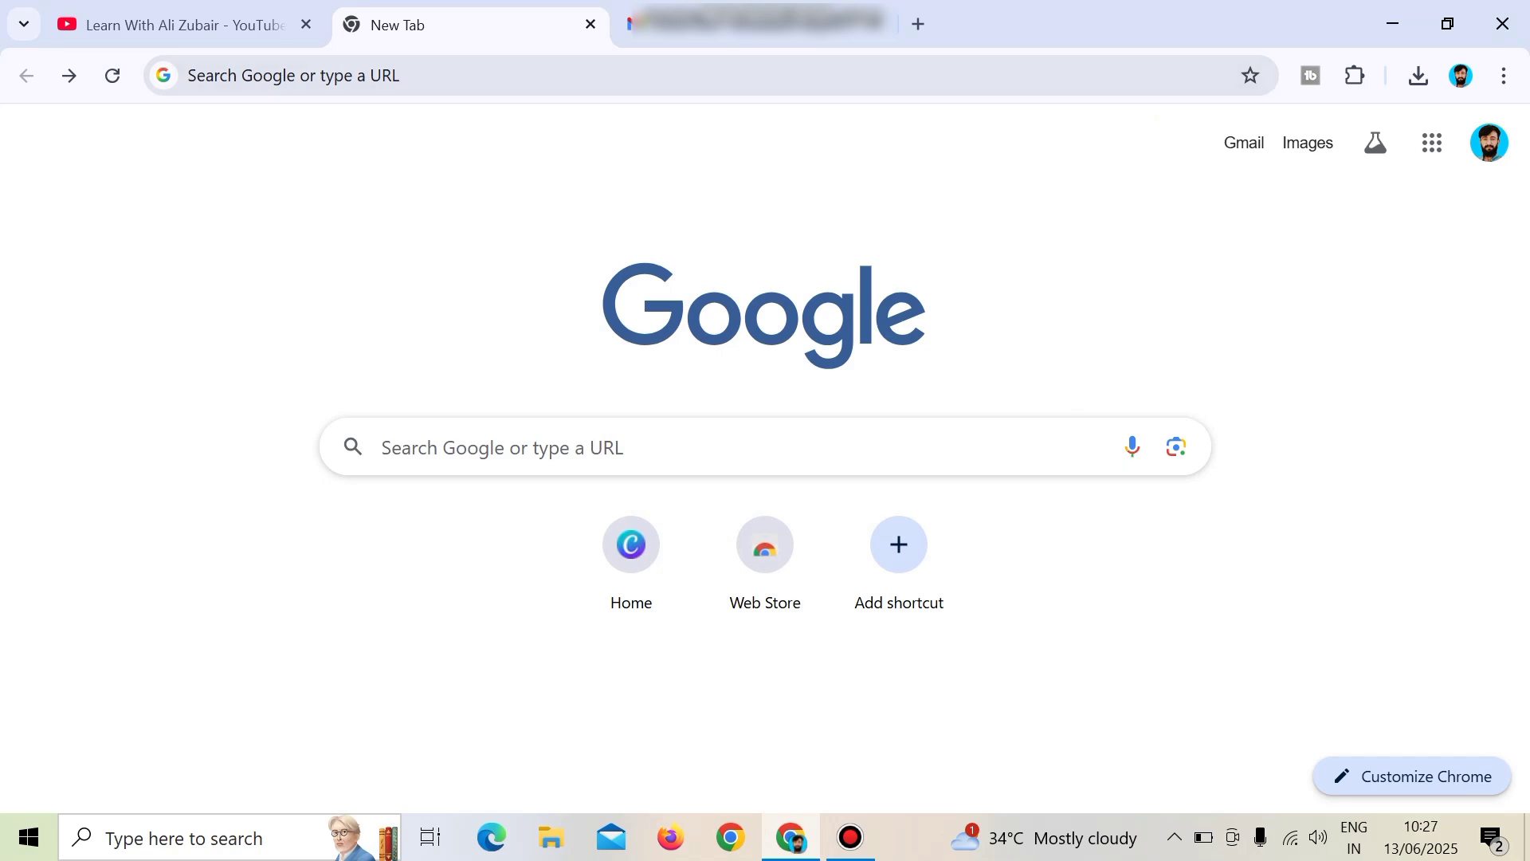
Look through the YouTube channel's videos, then return to the new tab page.
{"action": "left_click", "coordinate": [183, 25]}
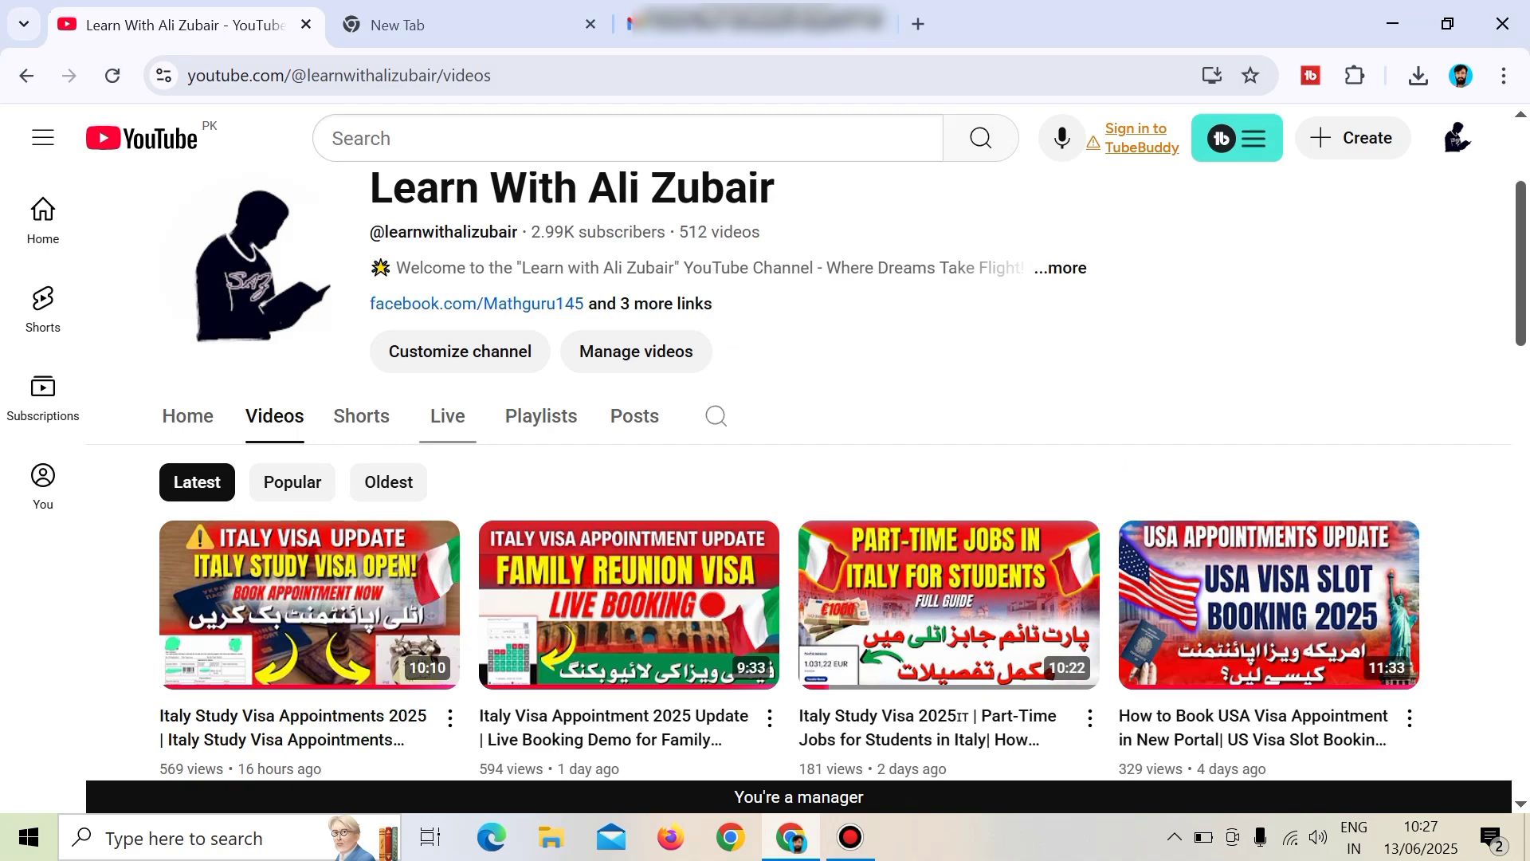
{"action": "scroll", "coordinate": [630, 478], "scroll_direction": "down", "scroll_amount": 3}
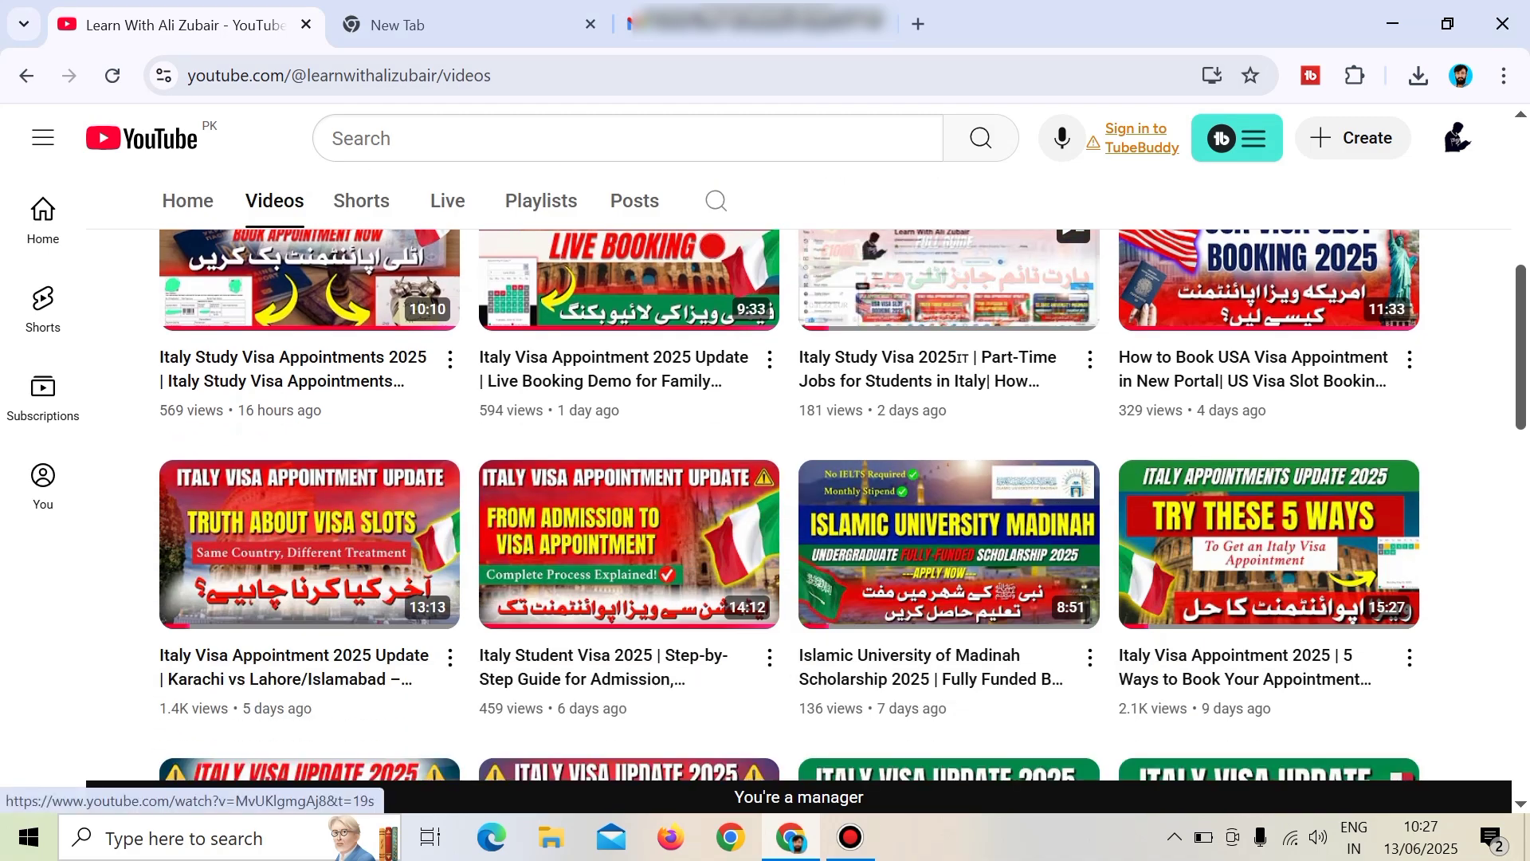
{"action": "scroll", "coordinate": [630, 478], "scroll_direction": "up", "scroll_amount": 1}
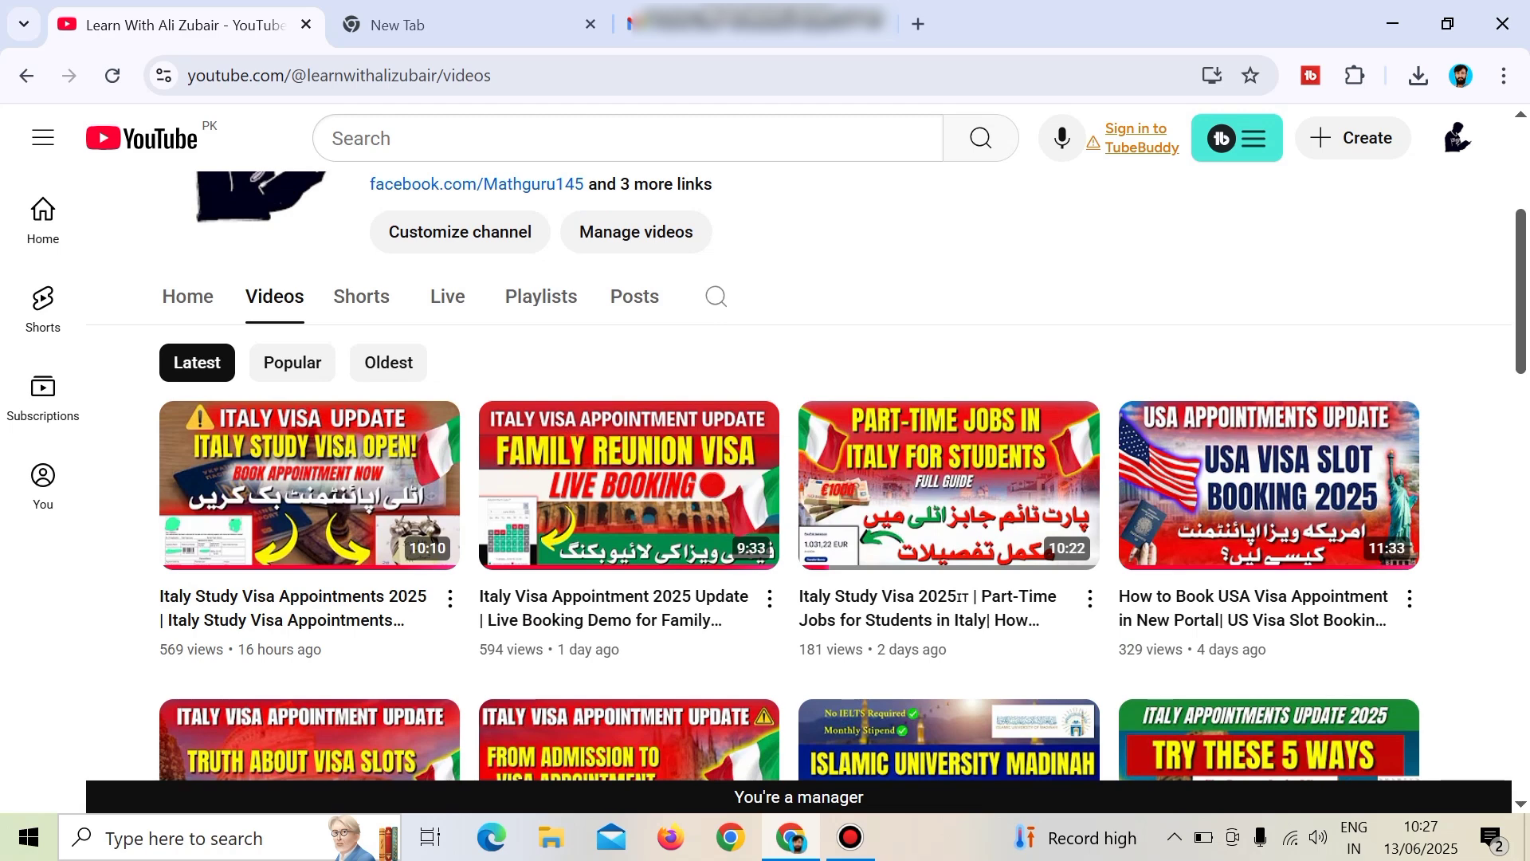
{"action": "scroll", "coordinate": [718, 239], "scroll_direction": "up", "scroll_amount": 3}
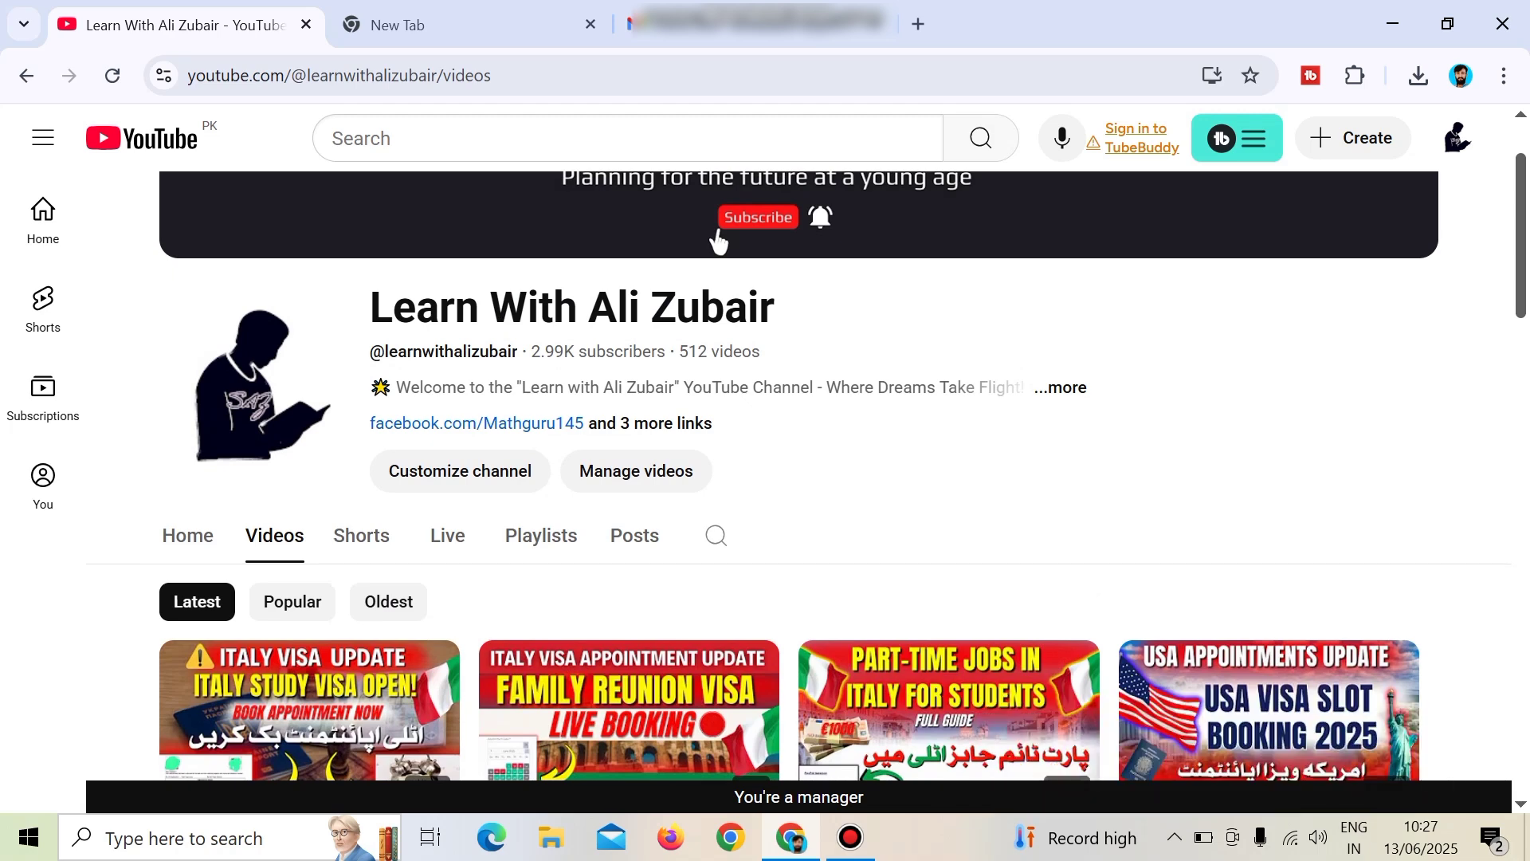
{"action": "key", "text": "ctrl+Tab"}
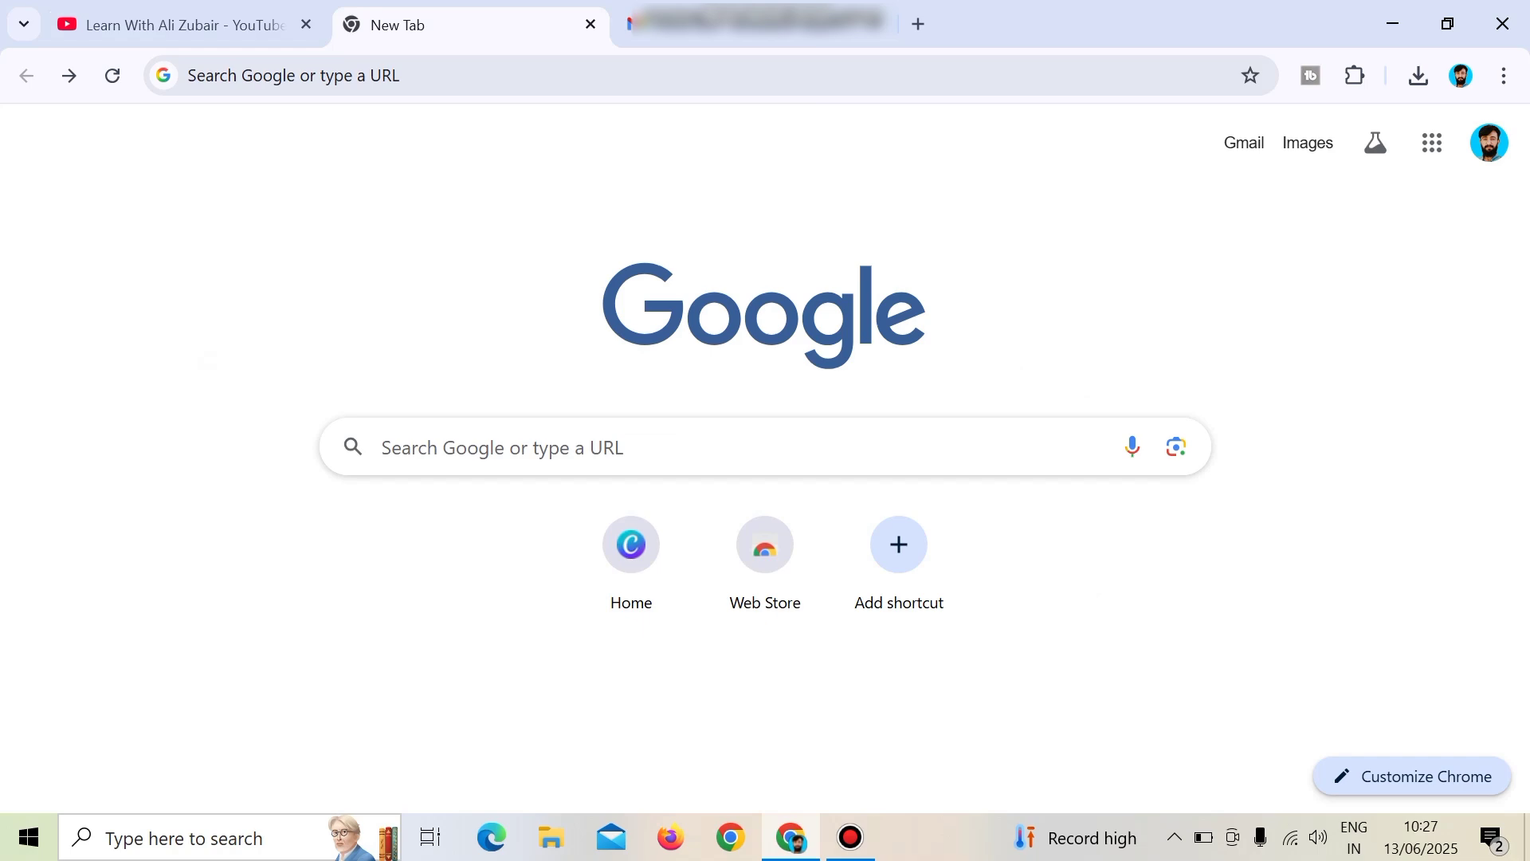
Search Google for 'azerbaijan e visa' and open the official evisa.gov.az portal result.
{"action": "key", "text": "ctrl+l"}
{"action": "type", "text": "azerbaijan e visa"}
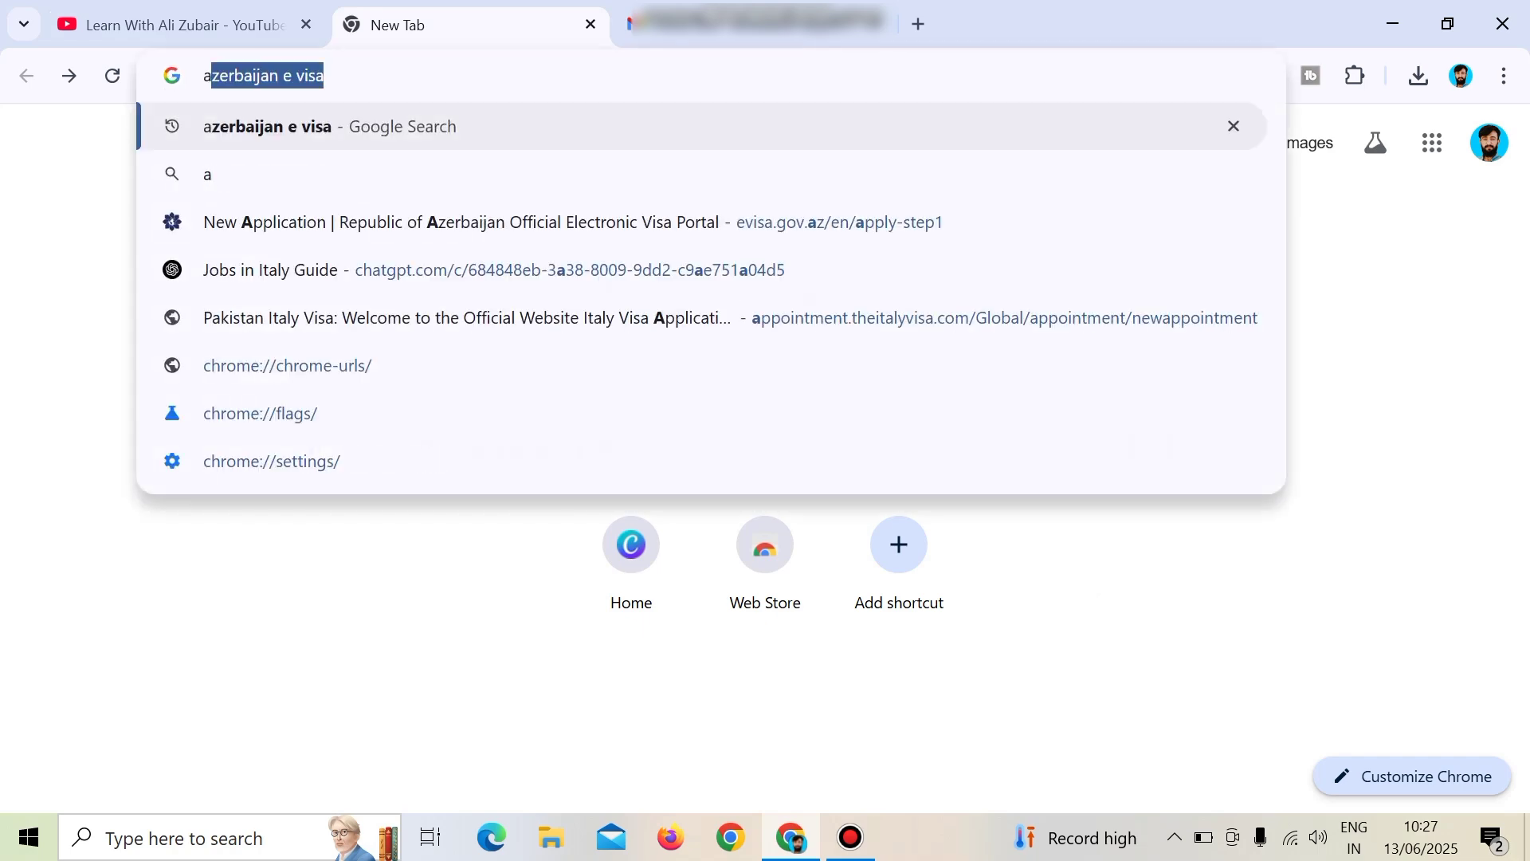
{"action": "key", "text": "Return"}
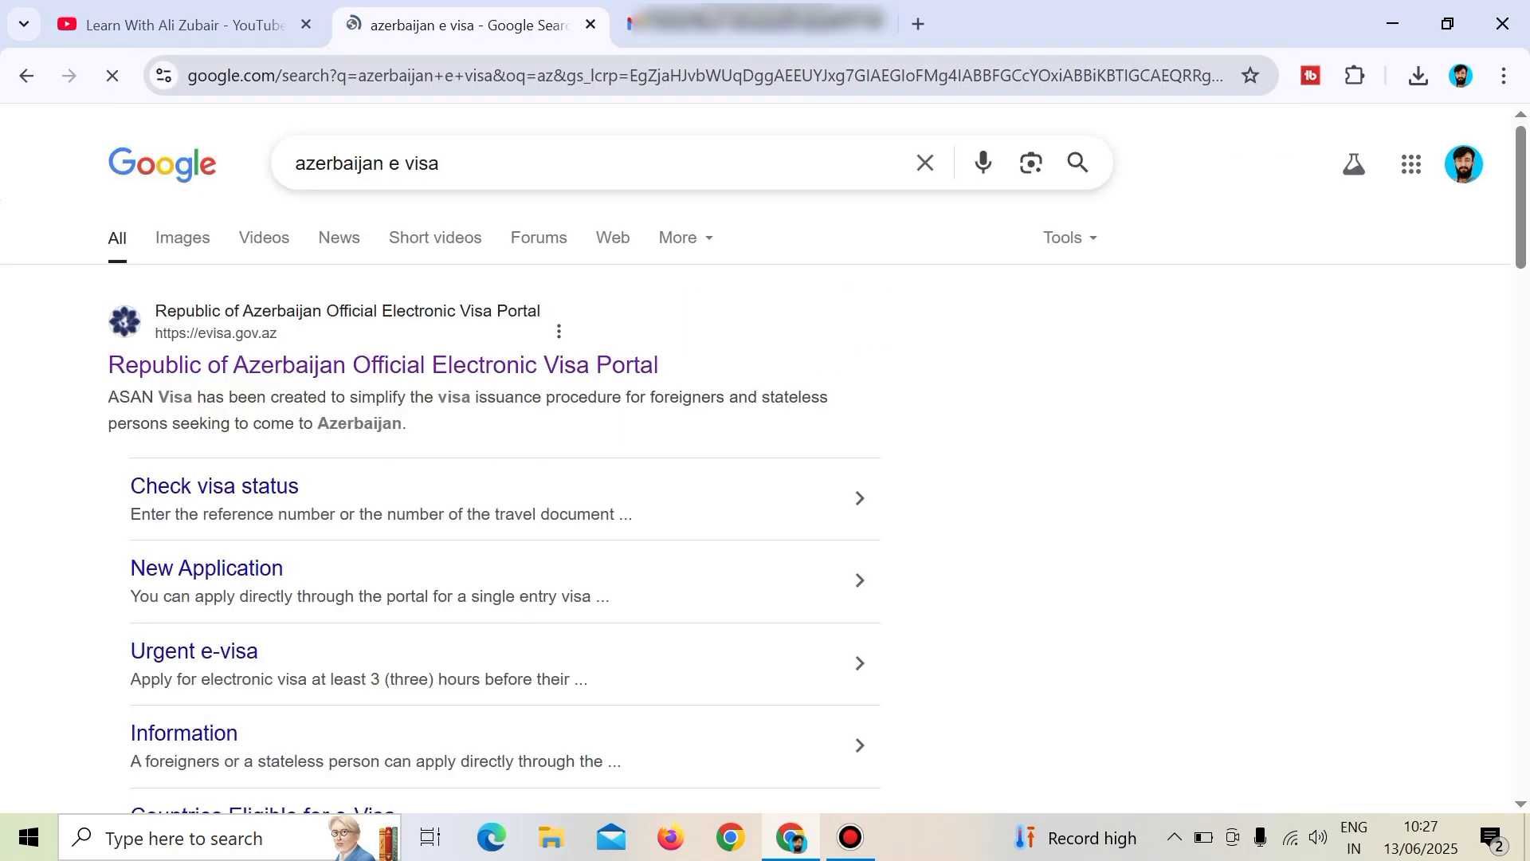
{"action": "scroll", "coordinate": [478, 478], "scroll_direction": "down", "scroll_amount": 9}
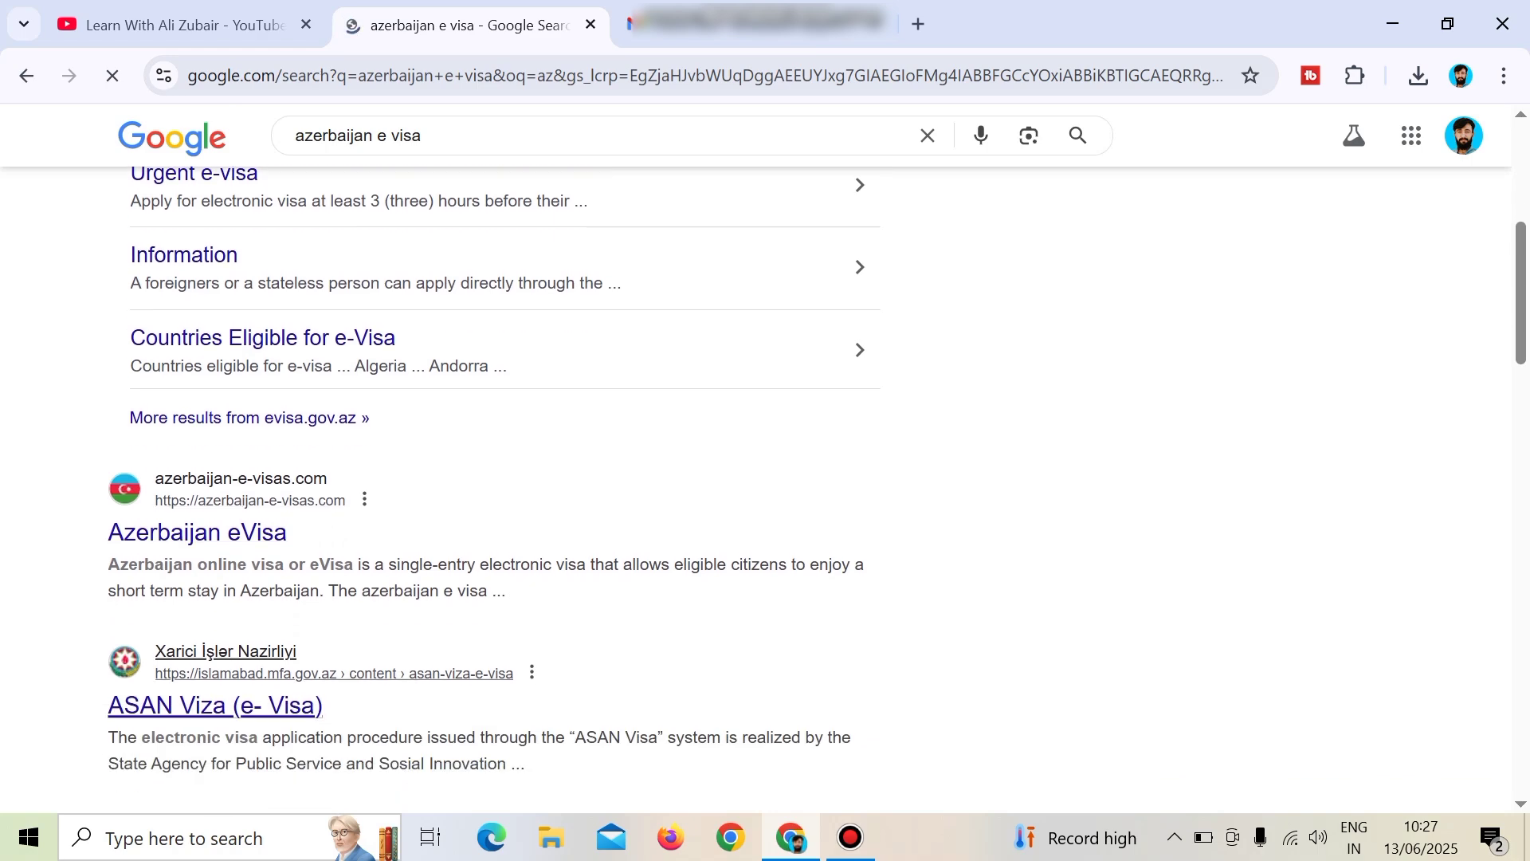
{"action": "scroll", "coordinate": [200, 558], "scroll_direction": "down", "scroll_amount": 6}
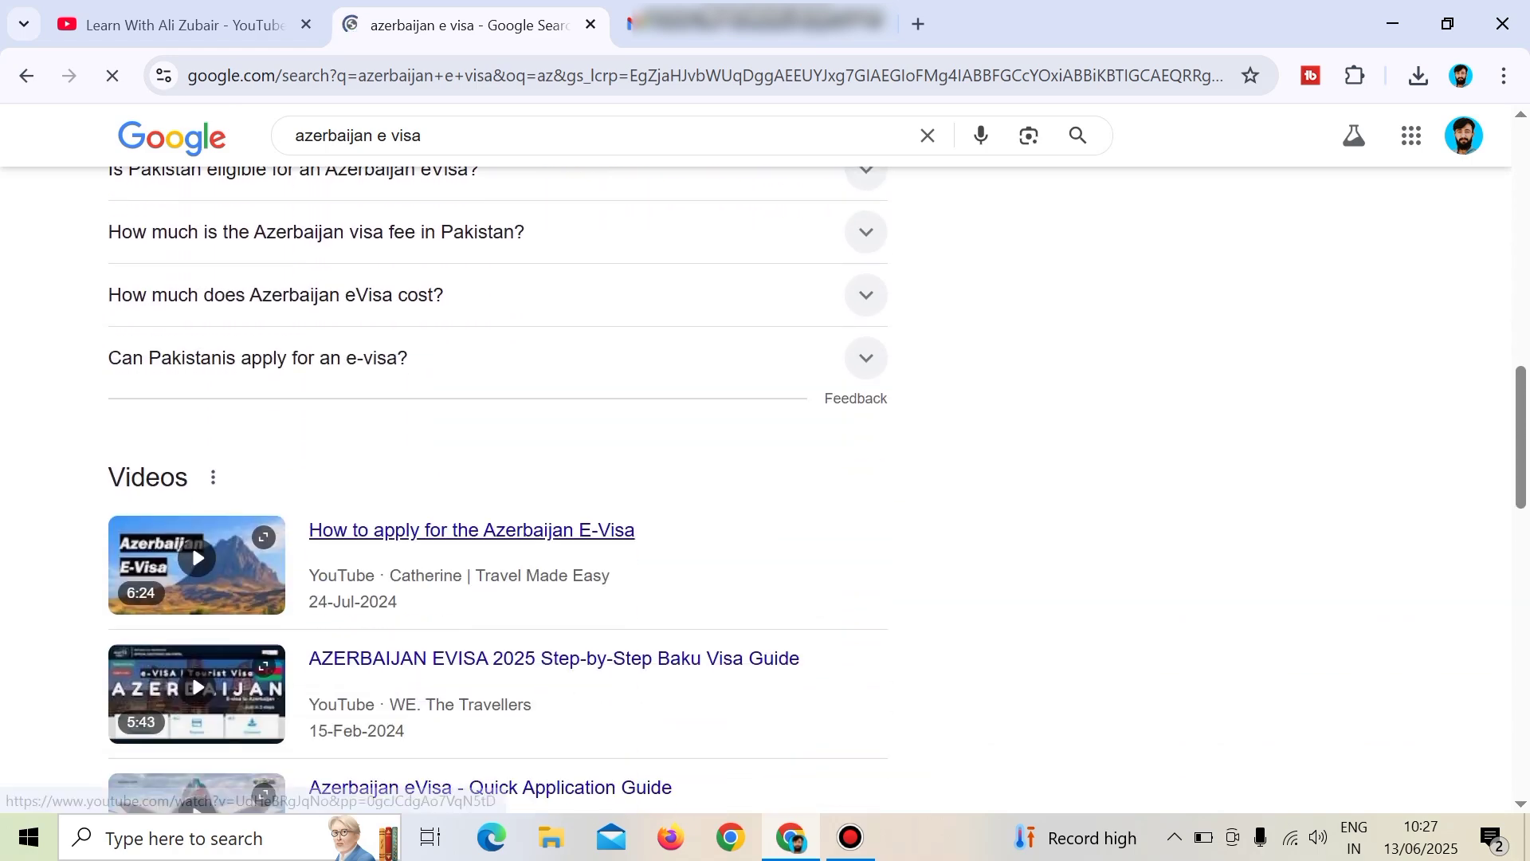
{"action": "scroll", "coordinate": [199, 558], "scroll_direction": "up", "scroll_amount": 10}
{"action": "scroll", "coordinate": [199, 574], "scroll_direction": "up", "scroll_amount": 5}
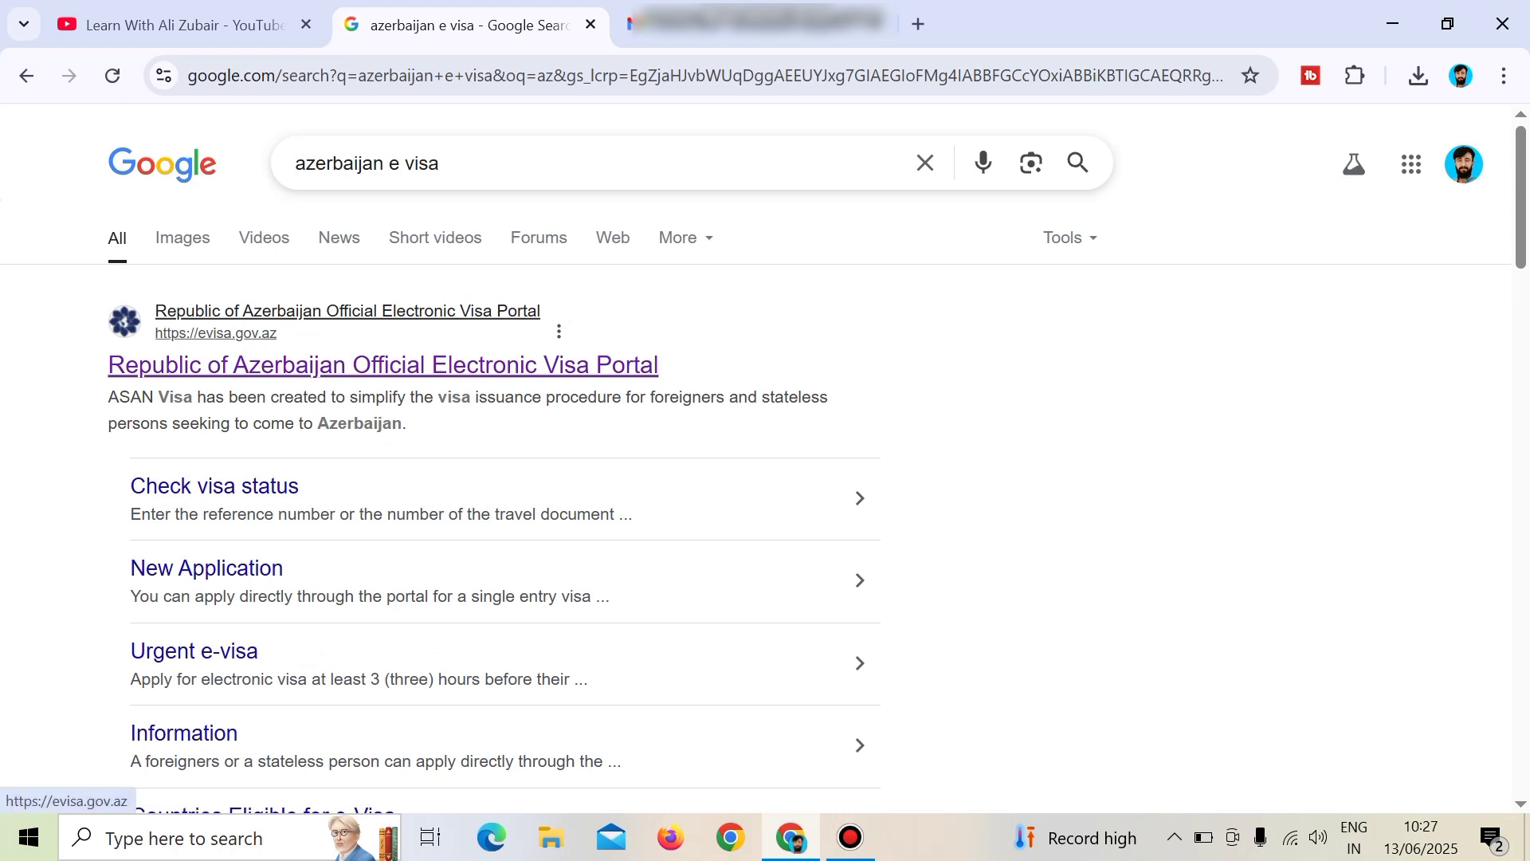
{"action": "left_click", "coordinate": [383, 364]}
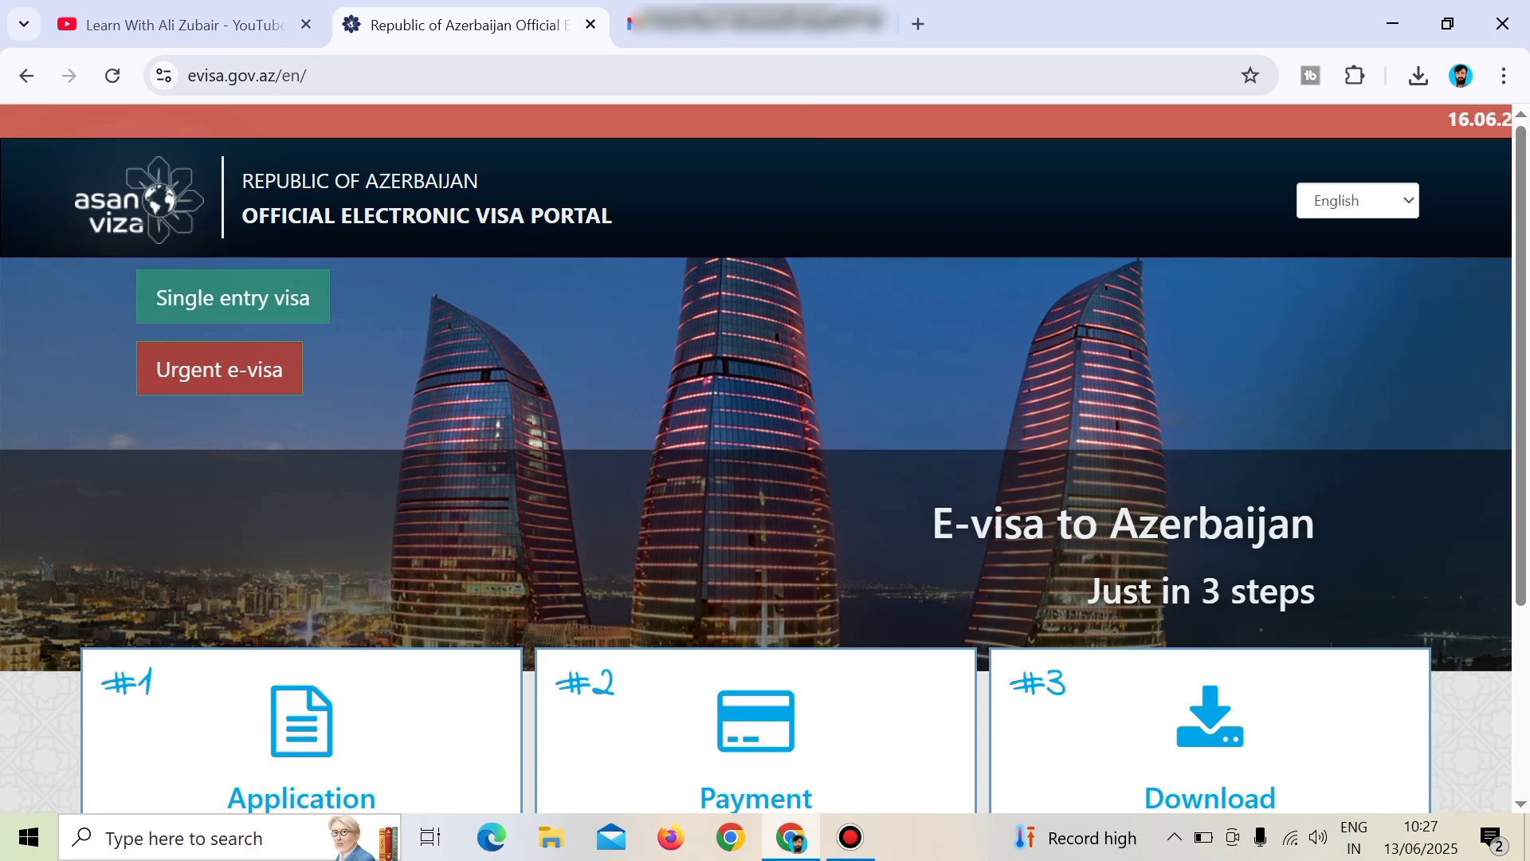
Start a new application from the #1 Application tile on the evisa.gov.az home page.
{"action": "scroll", "coordinate": [301, 470], "scroll_direction": "down", "scroll_amount": 3}
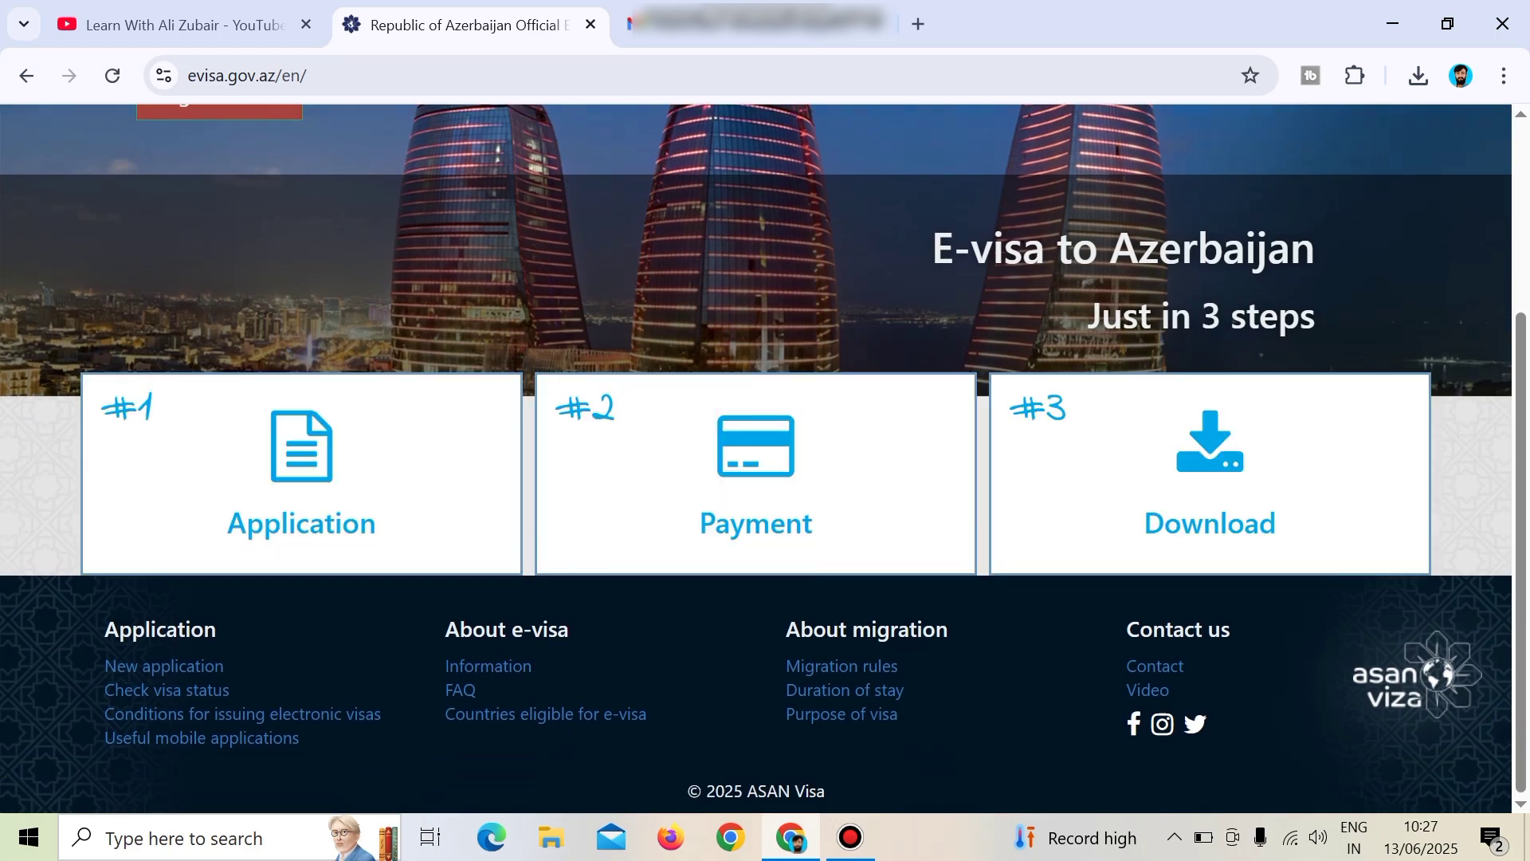
{"action": "scroll", "coordinate": [765, 458], "scroll_direction": "up", "scroll_amount": 3}
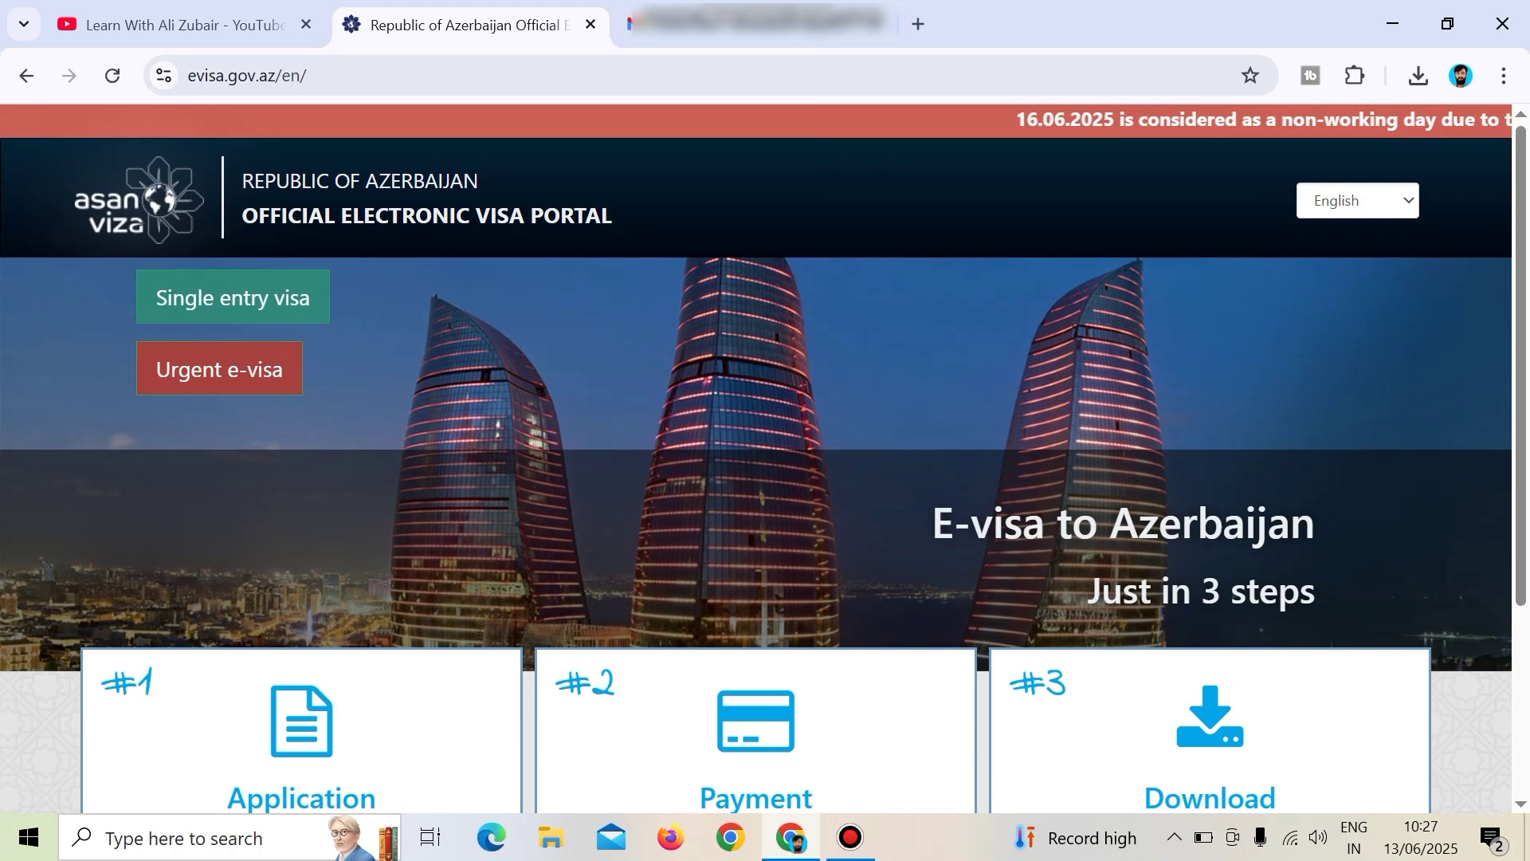
{"action": "scroll", "coordinate": [302, 606], "scroll_direction": "down", "scroll_amount": 1}
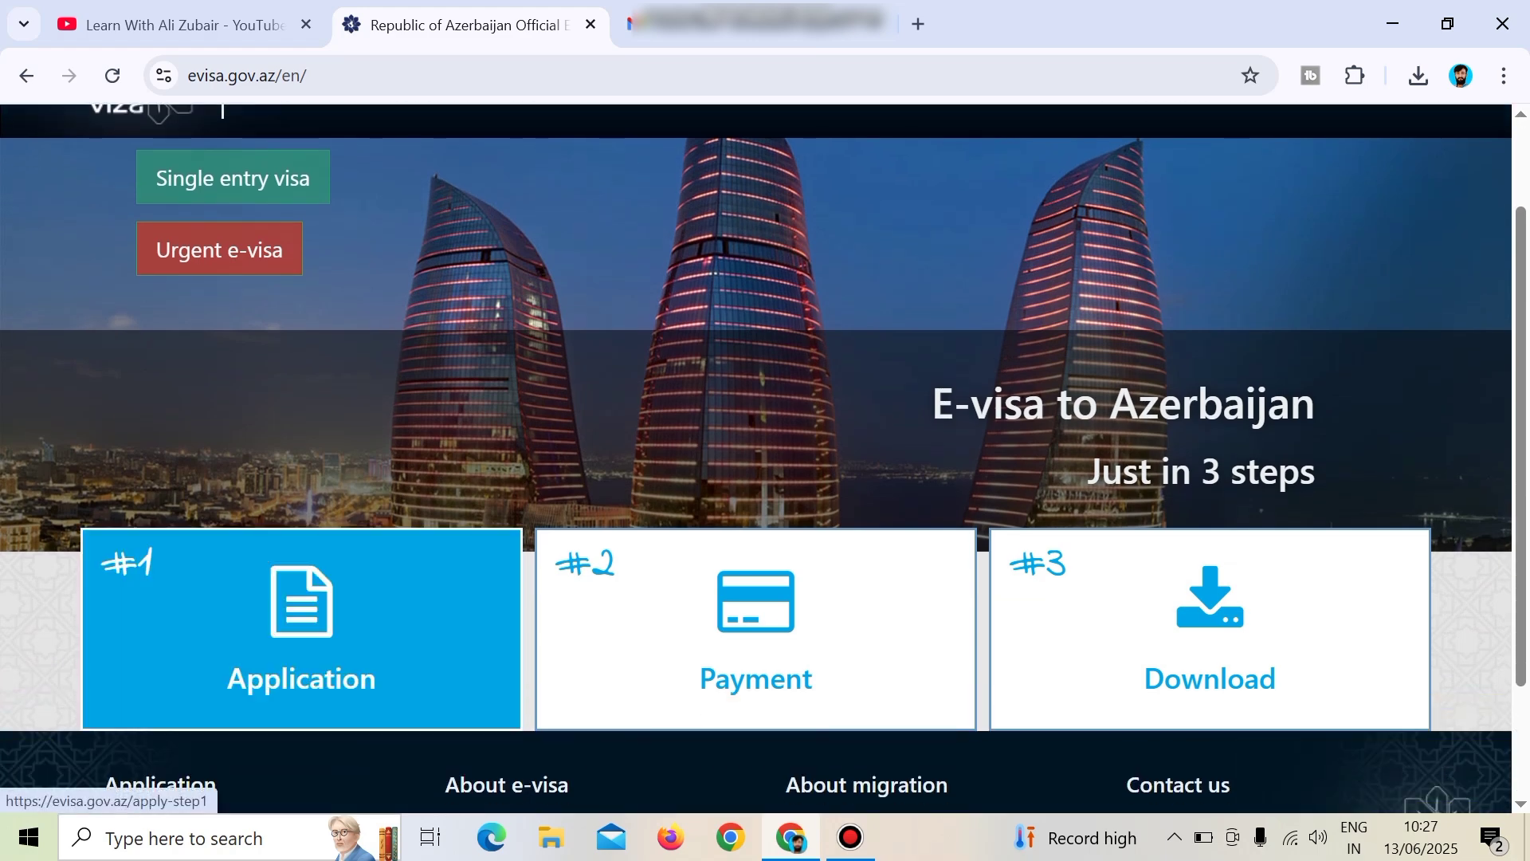
{"action": "left_click", "coordinate": [301, 605]}
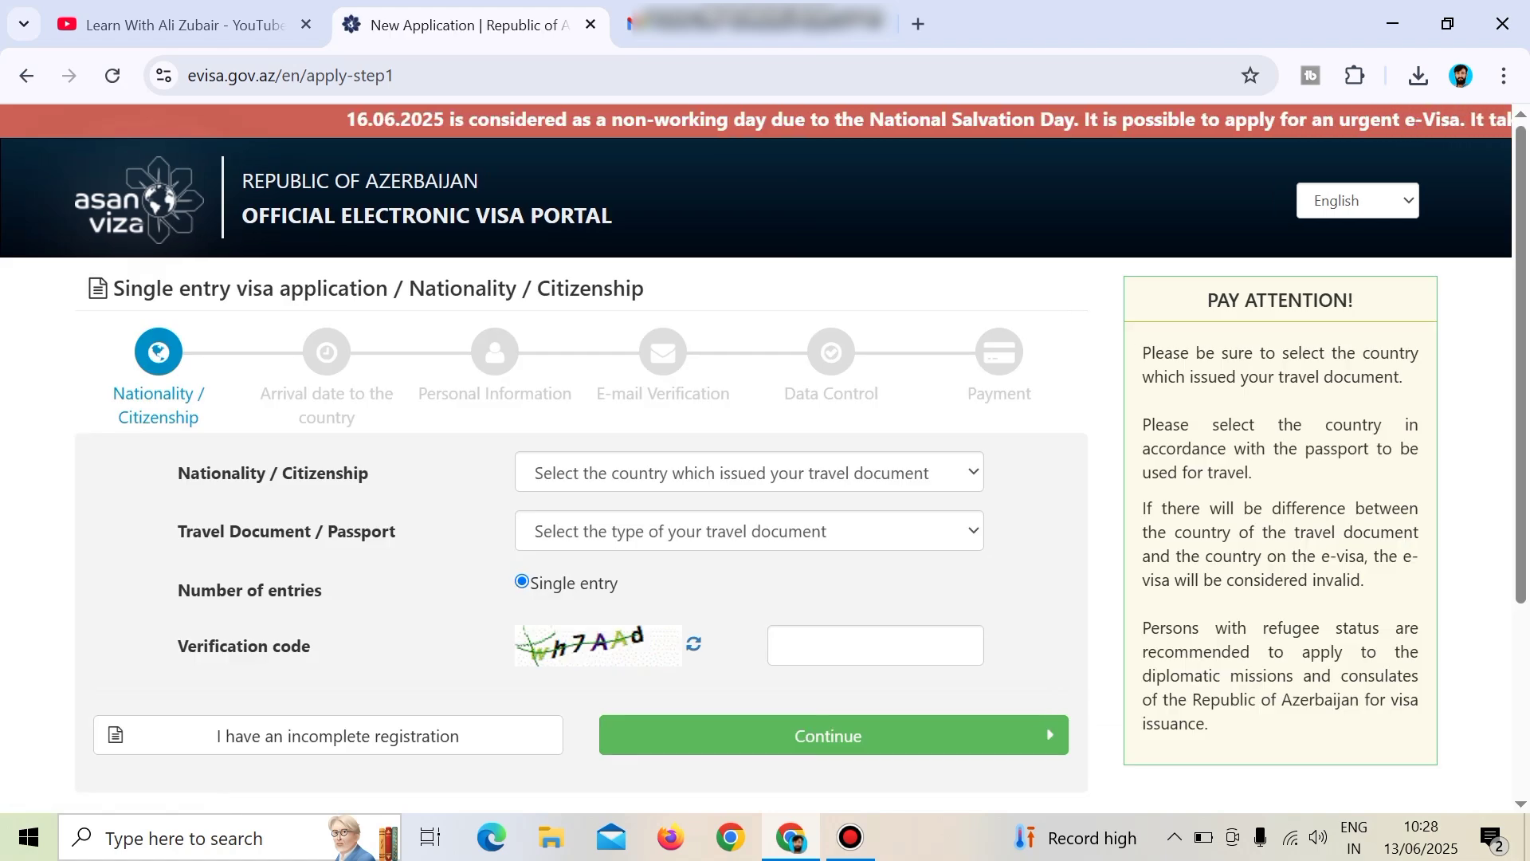
Set nationality to Pakistan and travel document to Ordinary passport.
{"action": "left_click_drag", "start_coordinate": [177, 472], "coordinate": [368, 472]}
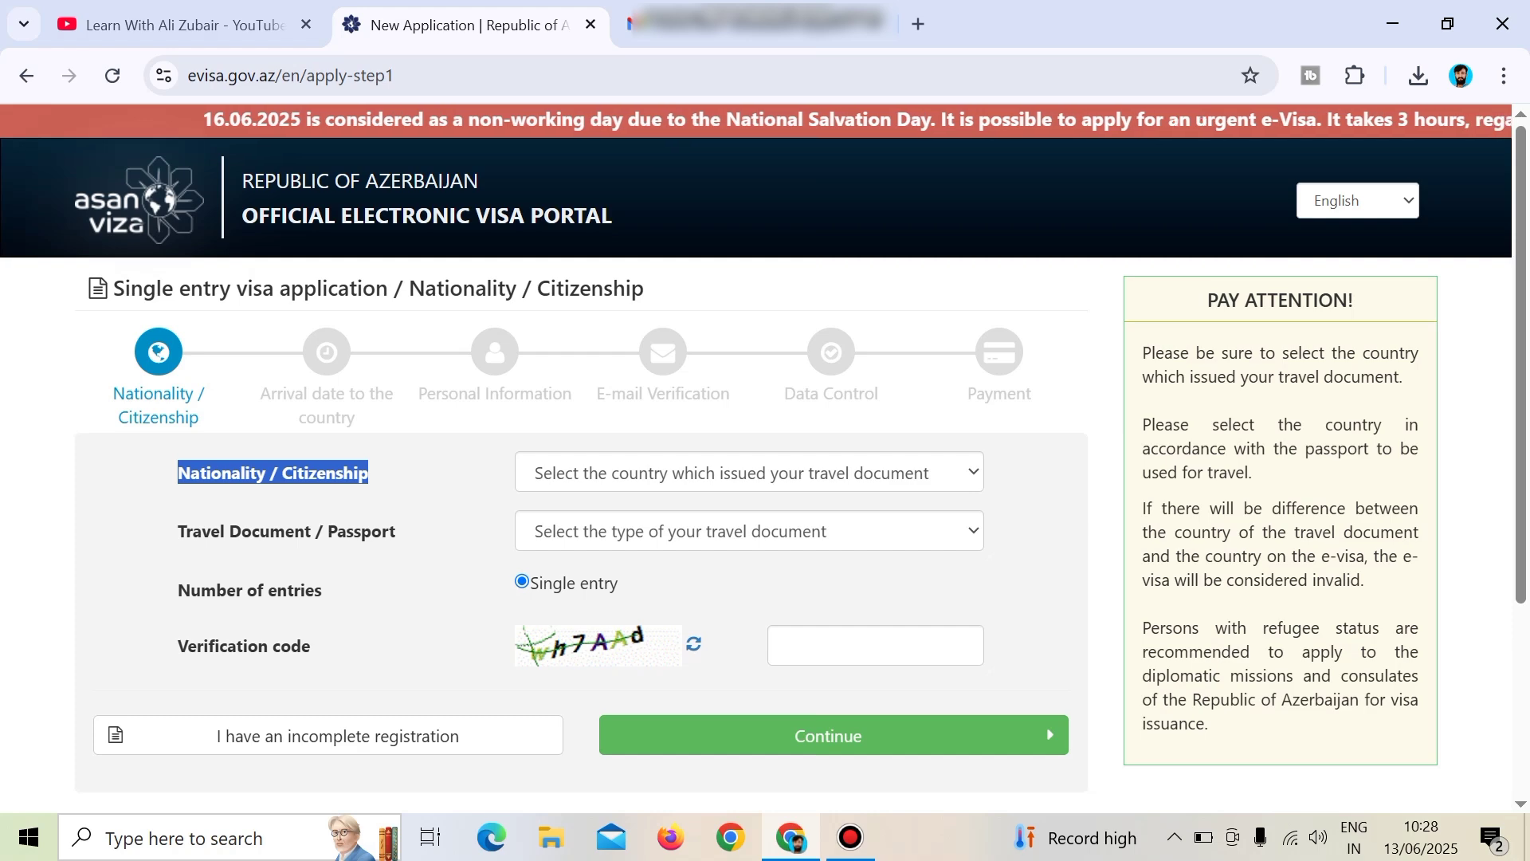
{"action": "left_click", "coordinate": [749, 473]}
{"action": "key", "text": "p"}
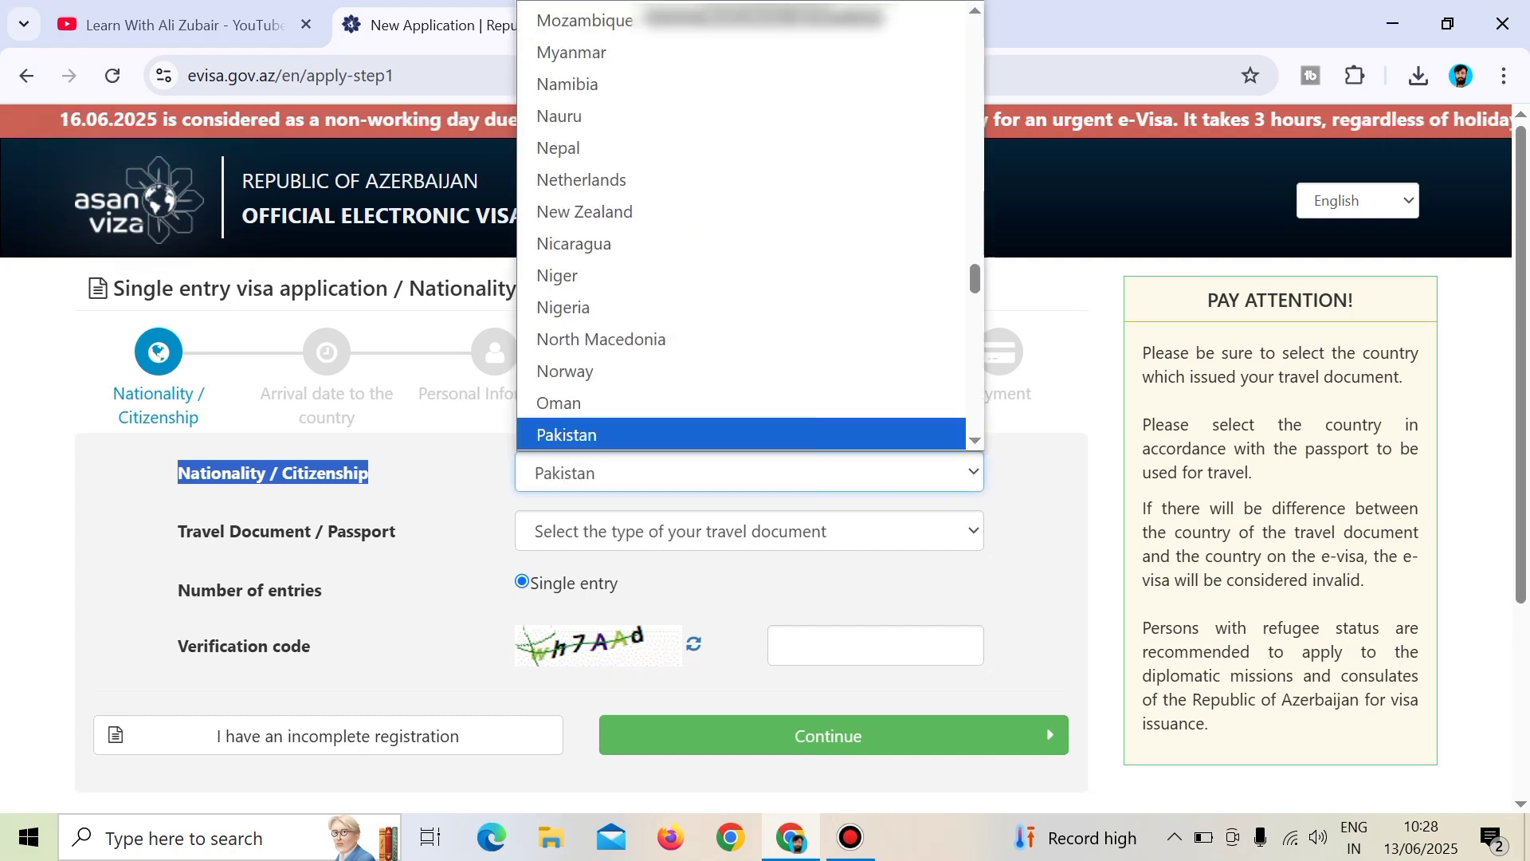
{"action": "key", "text": "Return"}
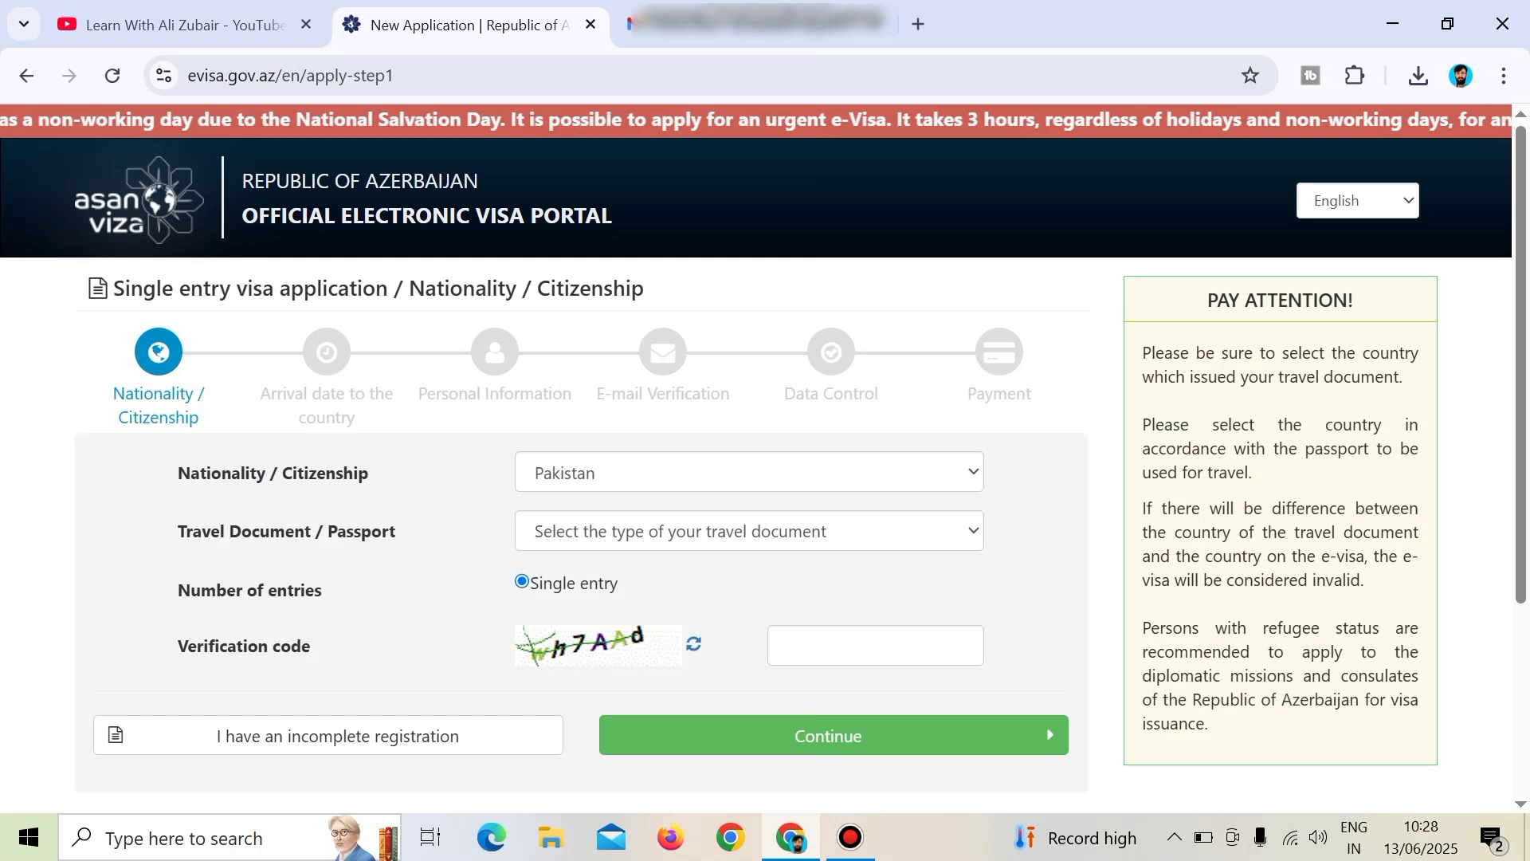
{"action": "key", "text": "Tab"}
{"action": "key", "text": "alt+Down"}
{"action": "key", "text": "Down"}
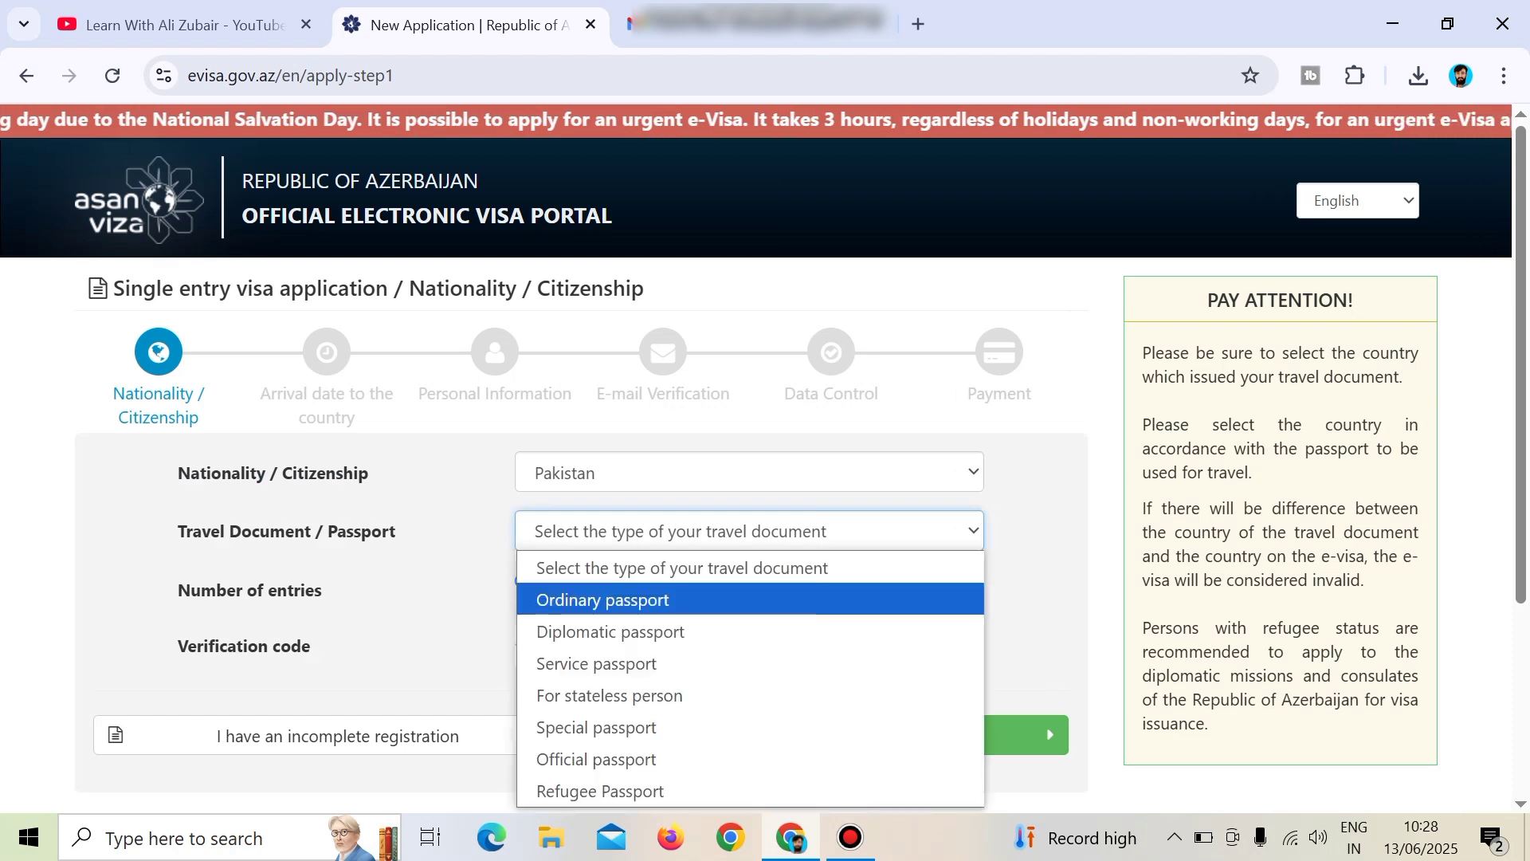
{"action": "key", "text": "Return"}
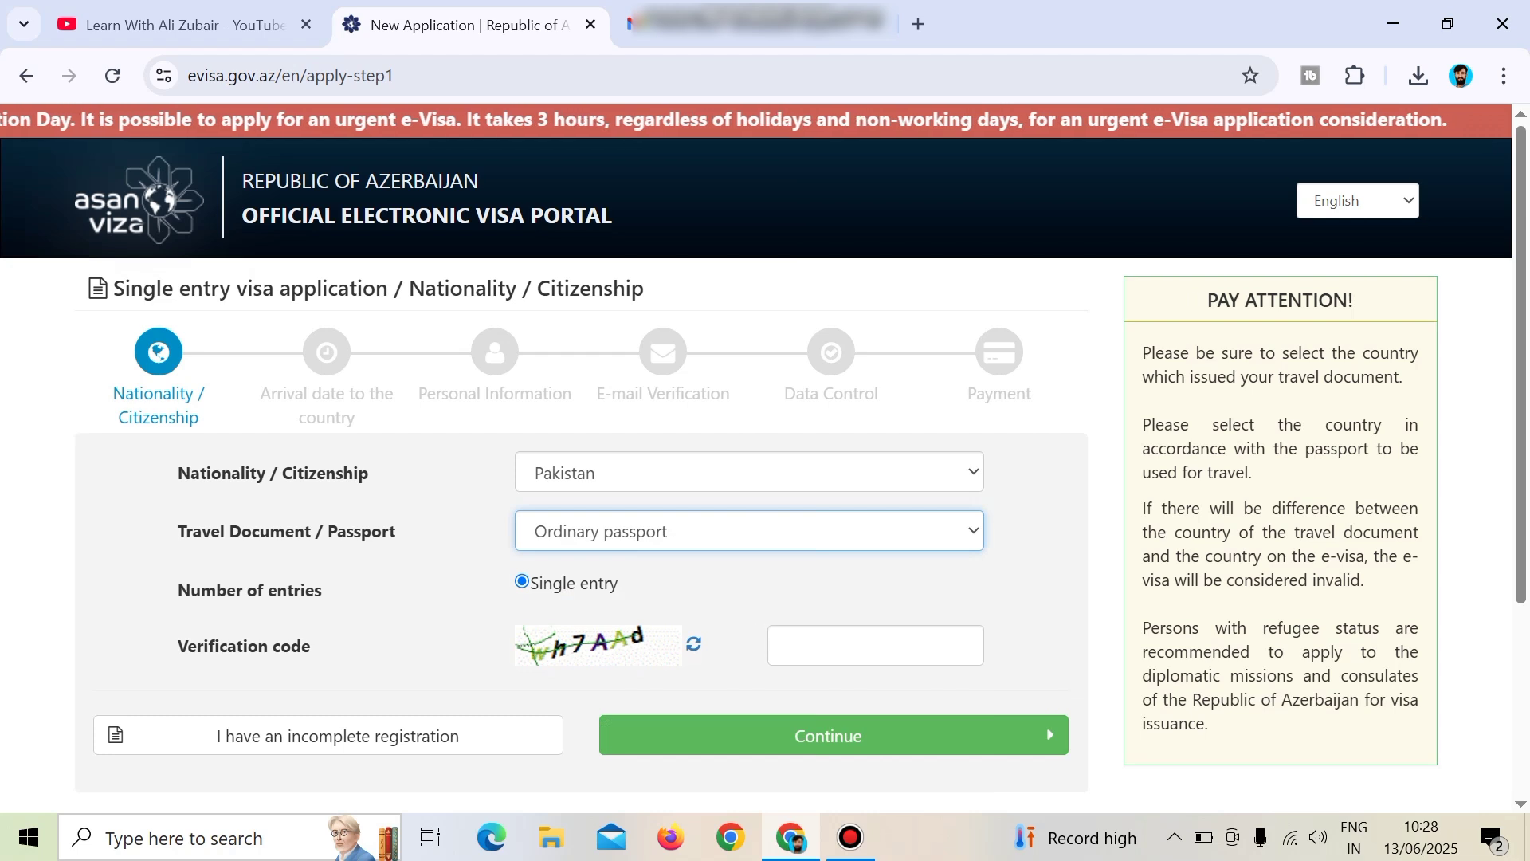
Enter the captcha verification code and continue to the next step.
{"action": "left_click", "coordinate": [875, 645]}
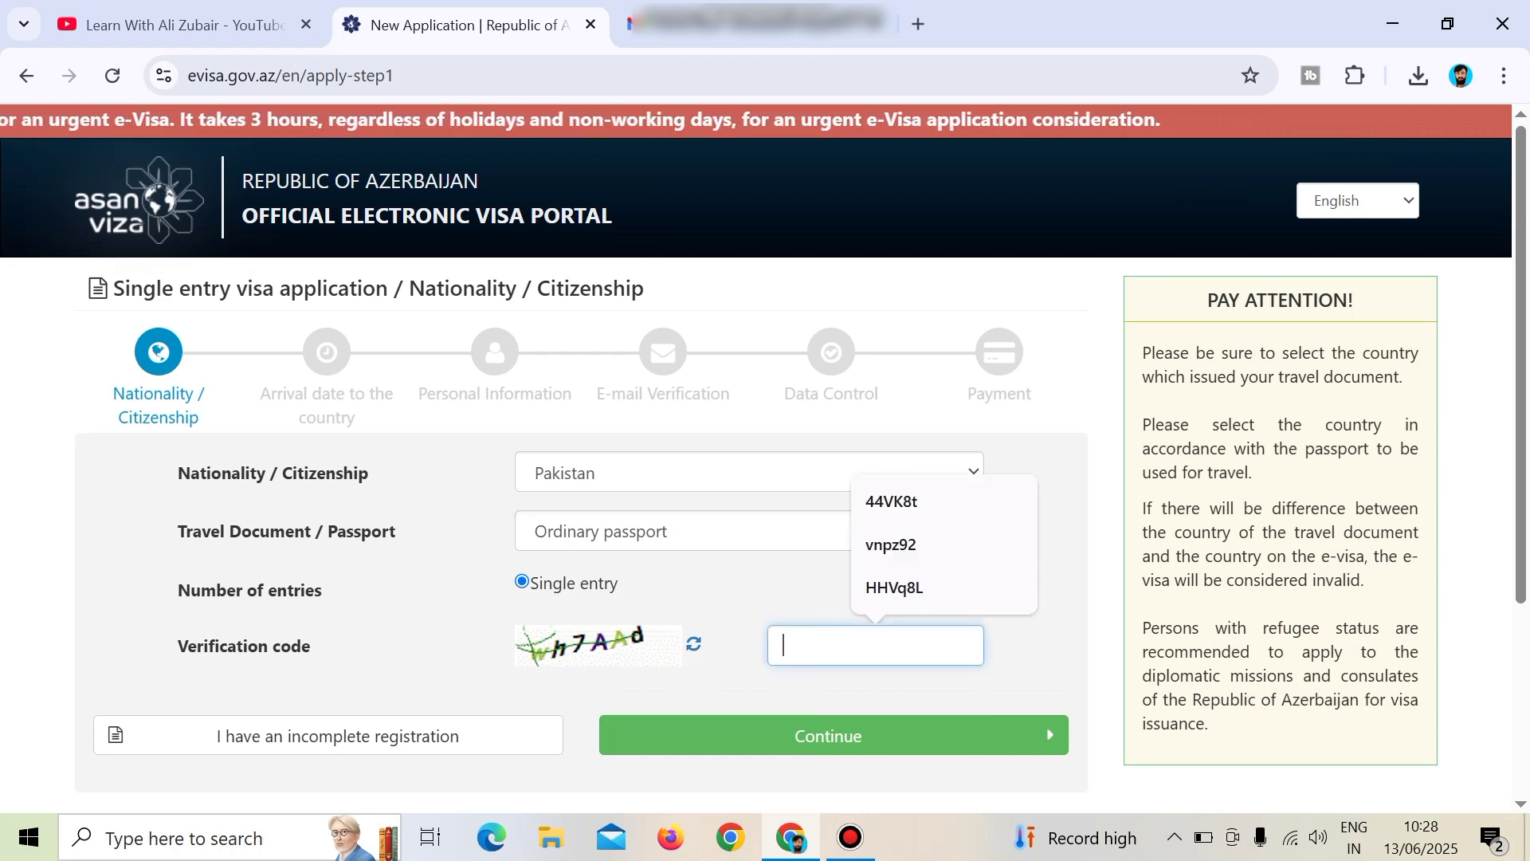
{"action": "type", "text": "wh"}
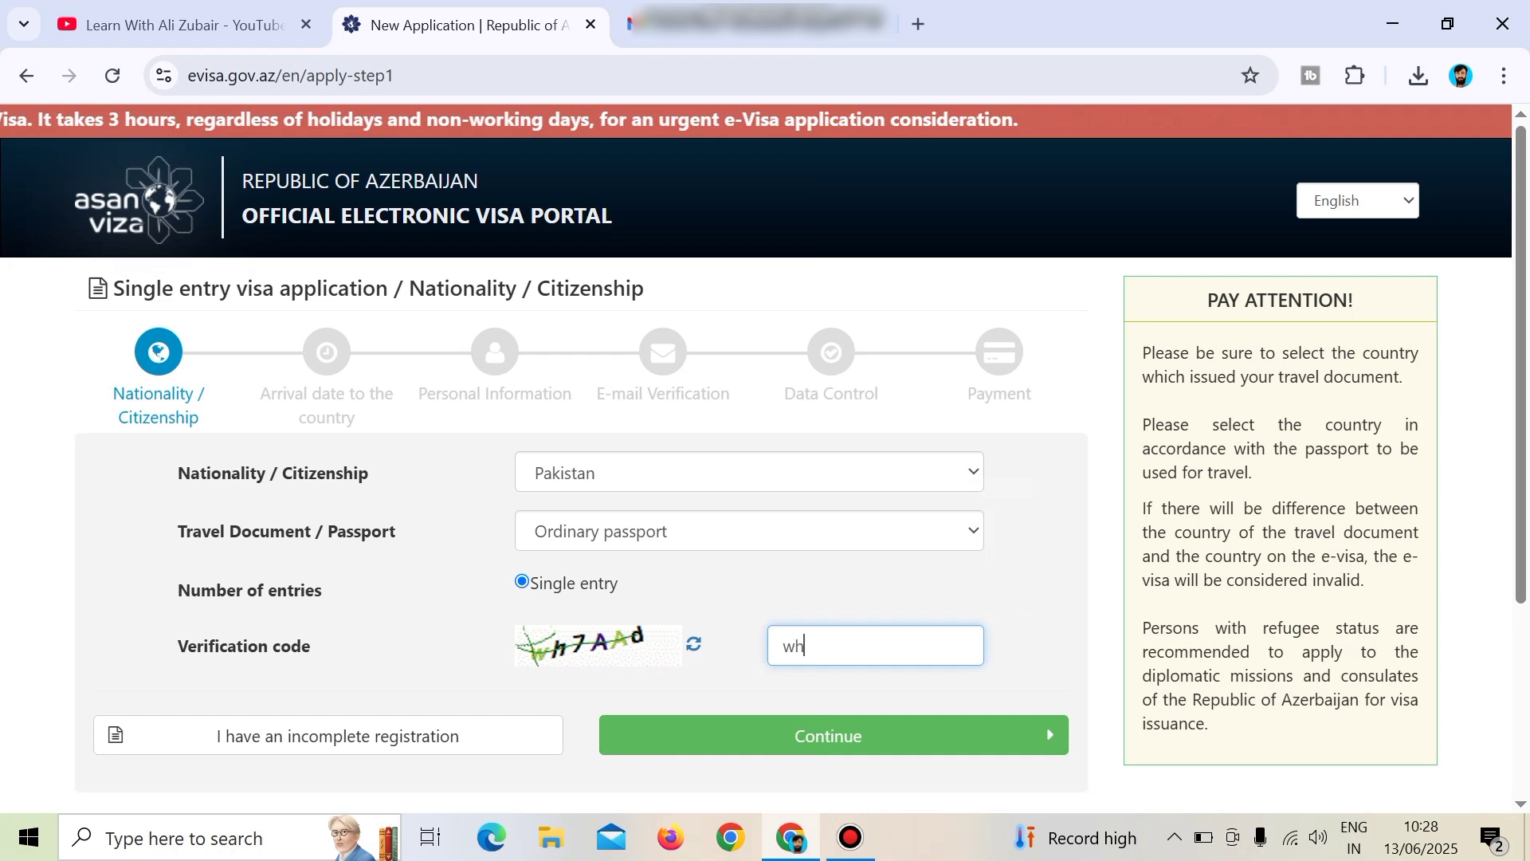
{"action": "type", "text": "7"}
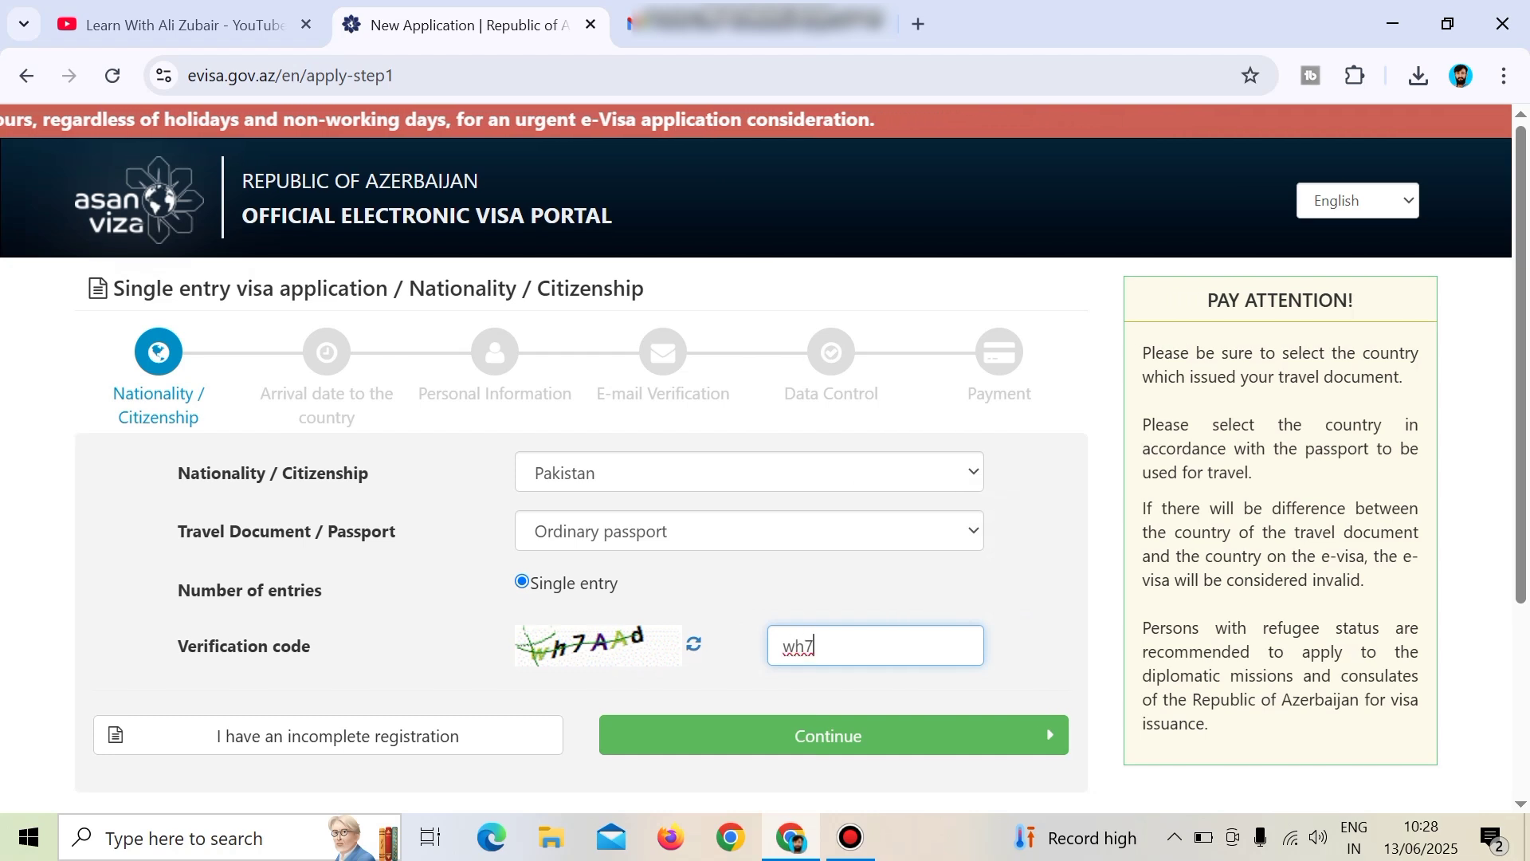
{"action": "type", "text": "AA"}
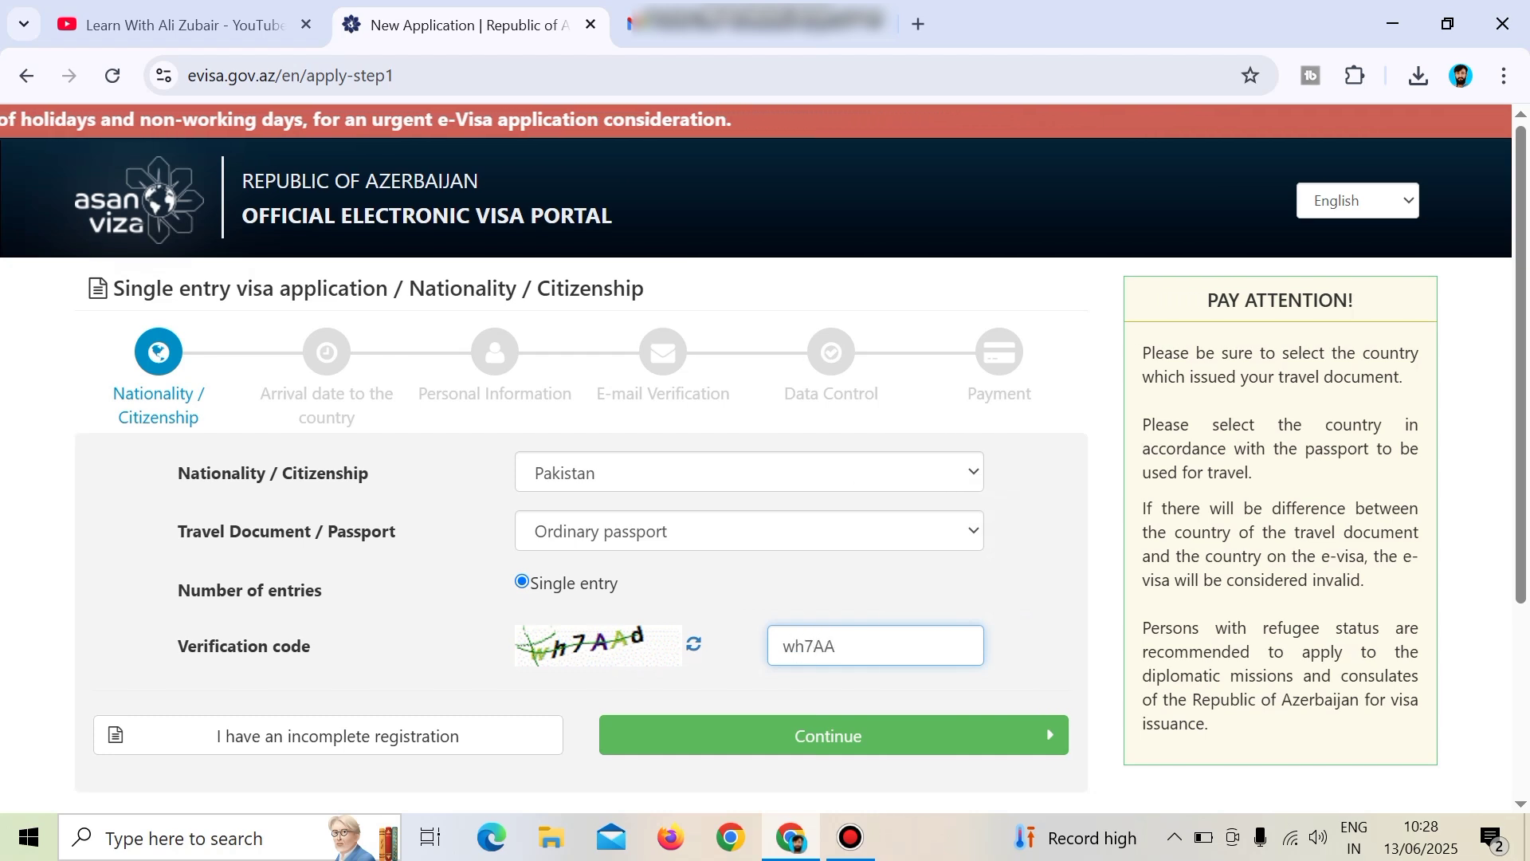
{"action": "type", "text": "d"}
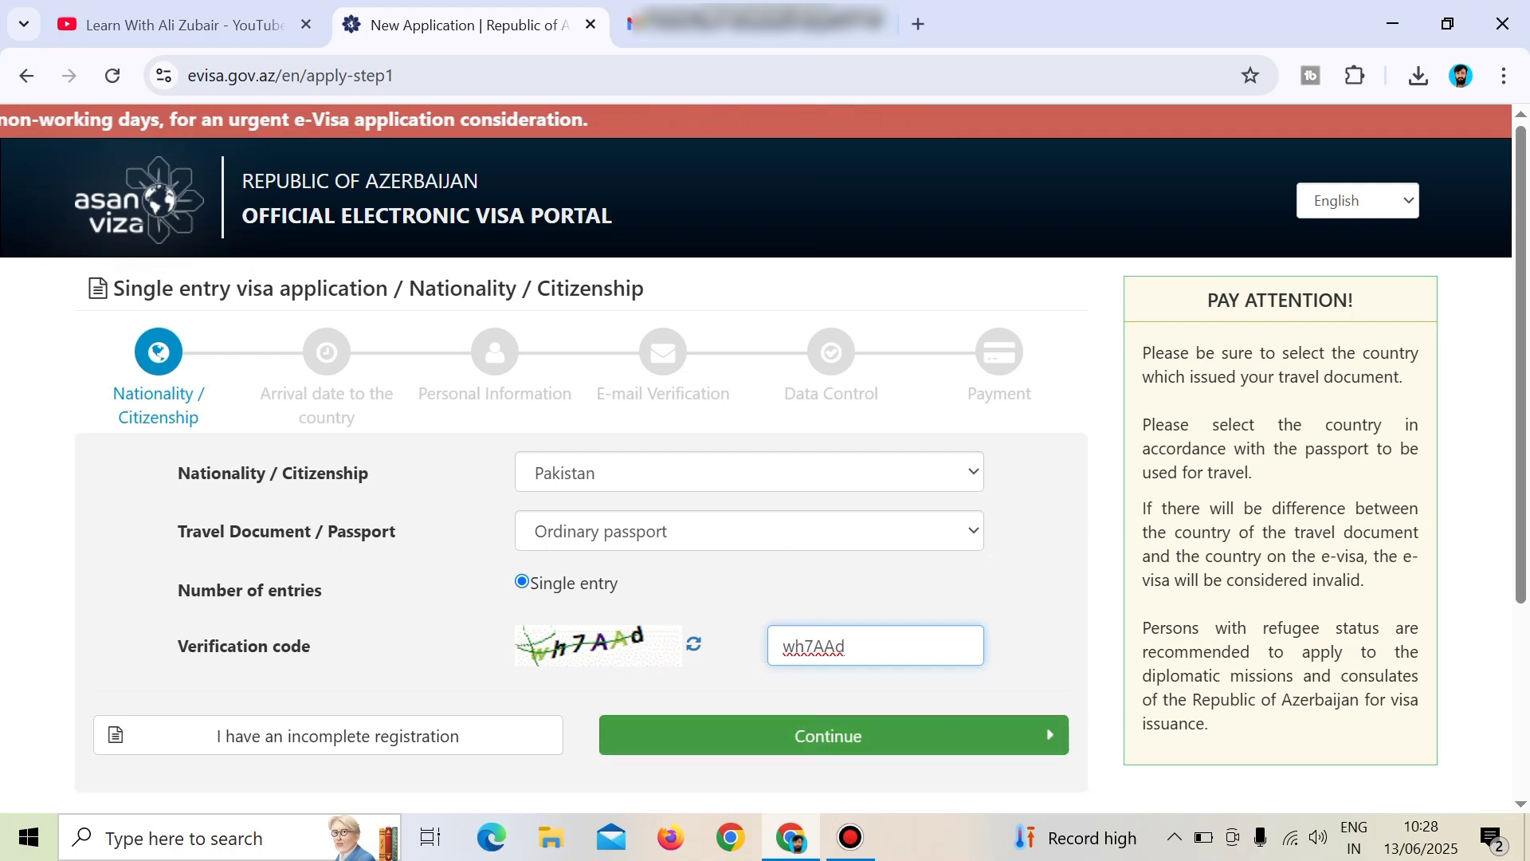
{"action": "left_click", "coordinate": [829, 735]}
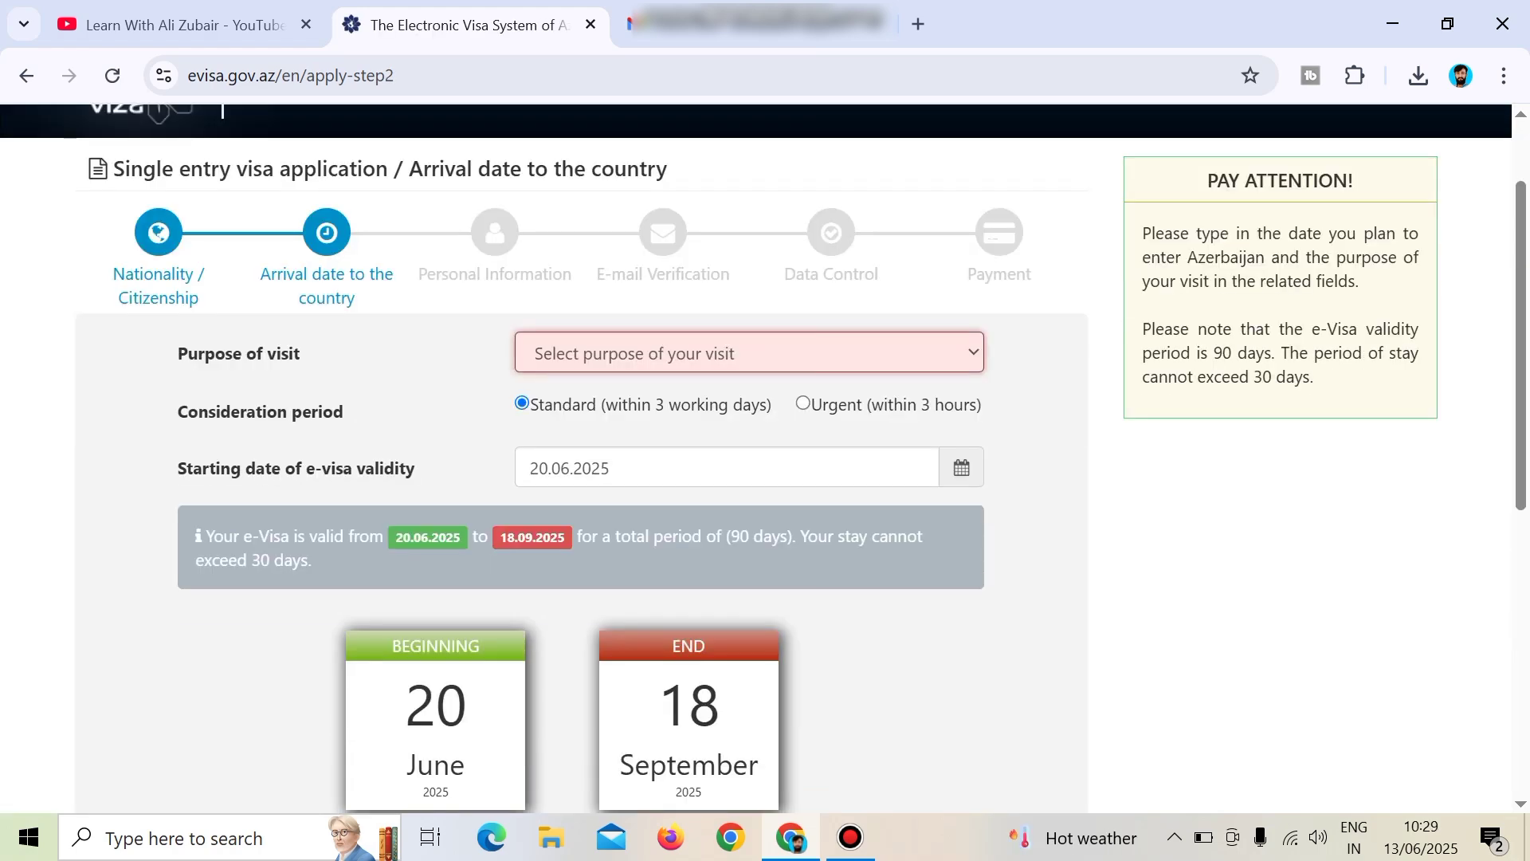
Choose Tourism as the purpose of visit.
{"action": "left_click_drag", "start_coordinate": [177, 353], "coordinate": [301, 353]}
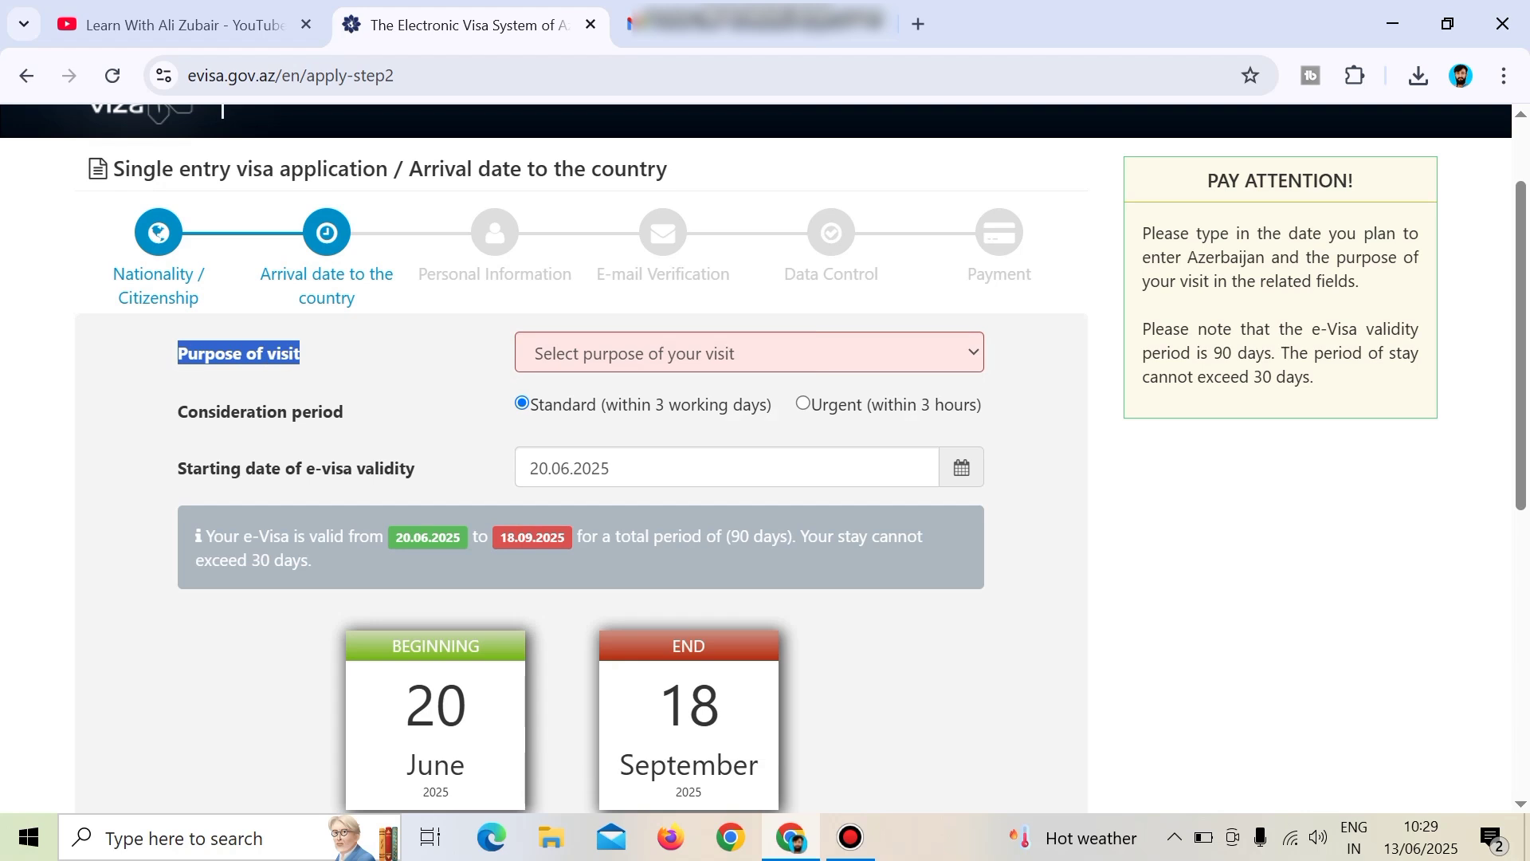
{"action": "left_click", "coordinate": [749, 353]}
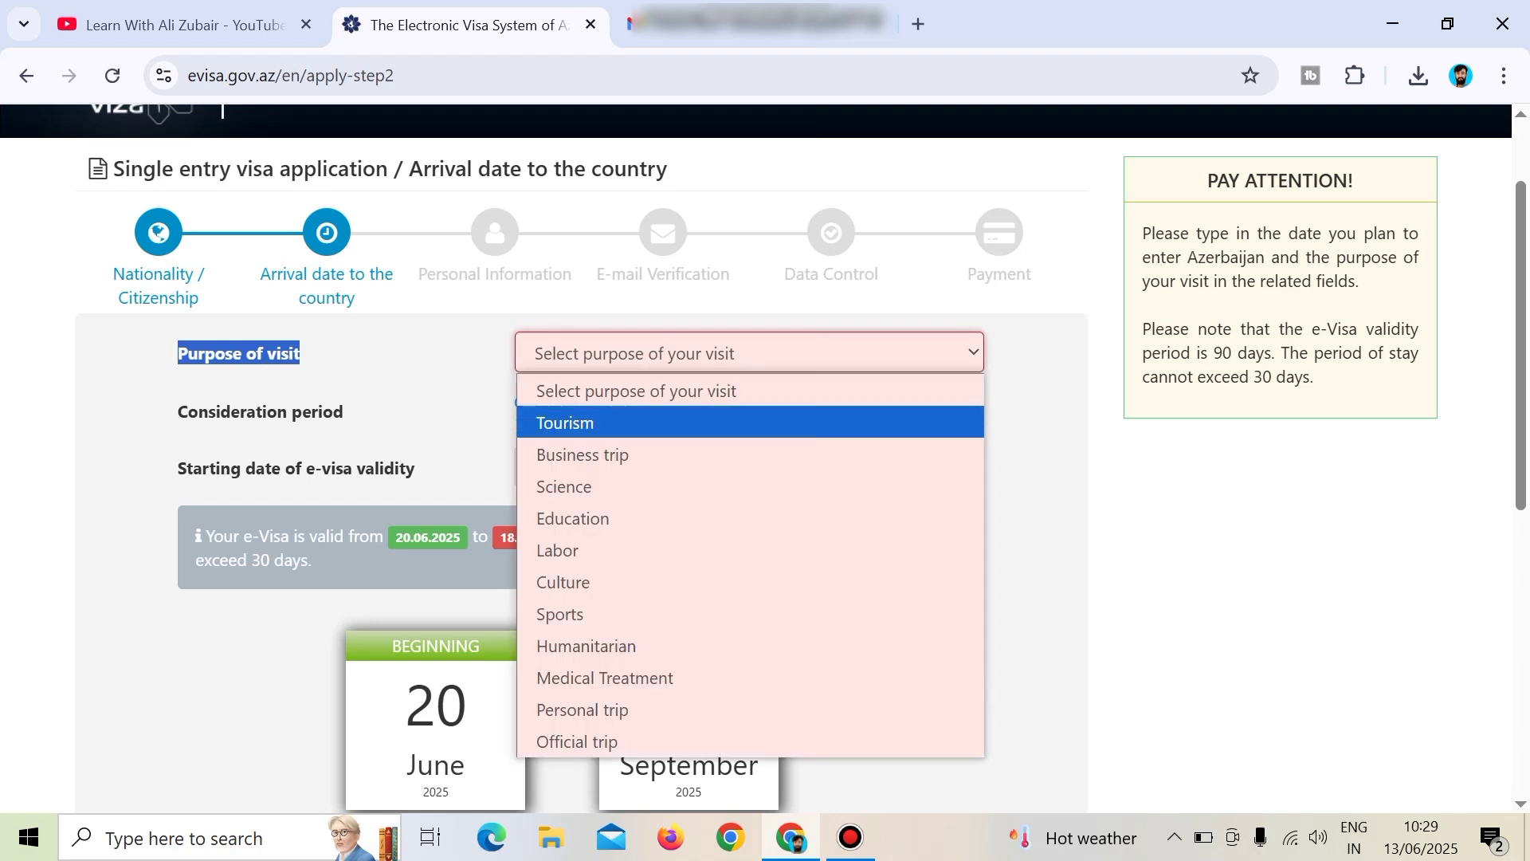
{"action": "key", "text": "Return"}
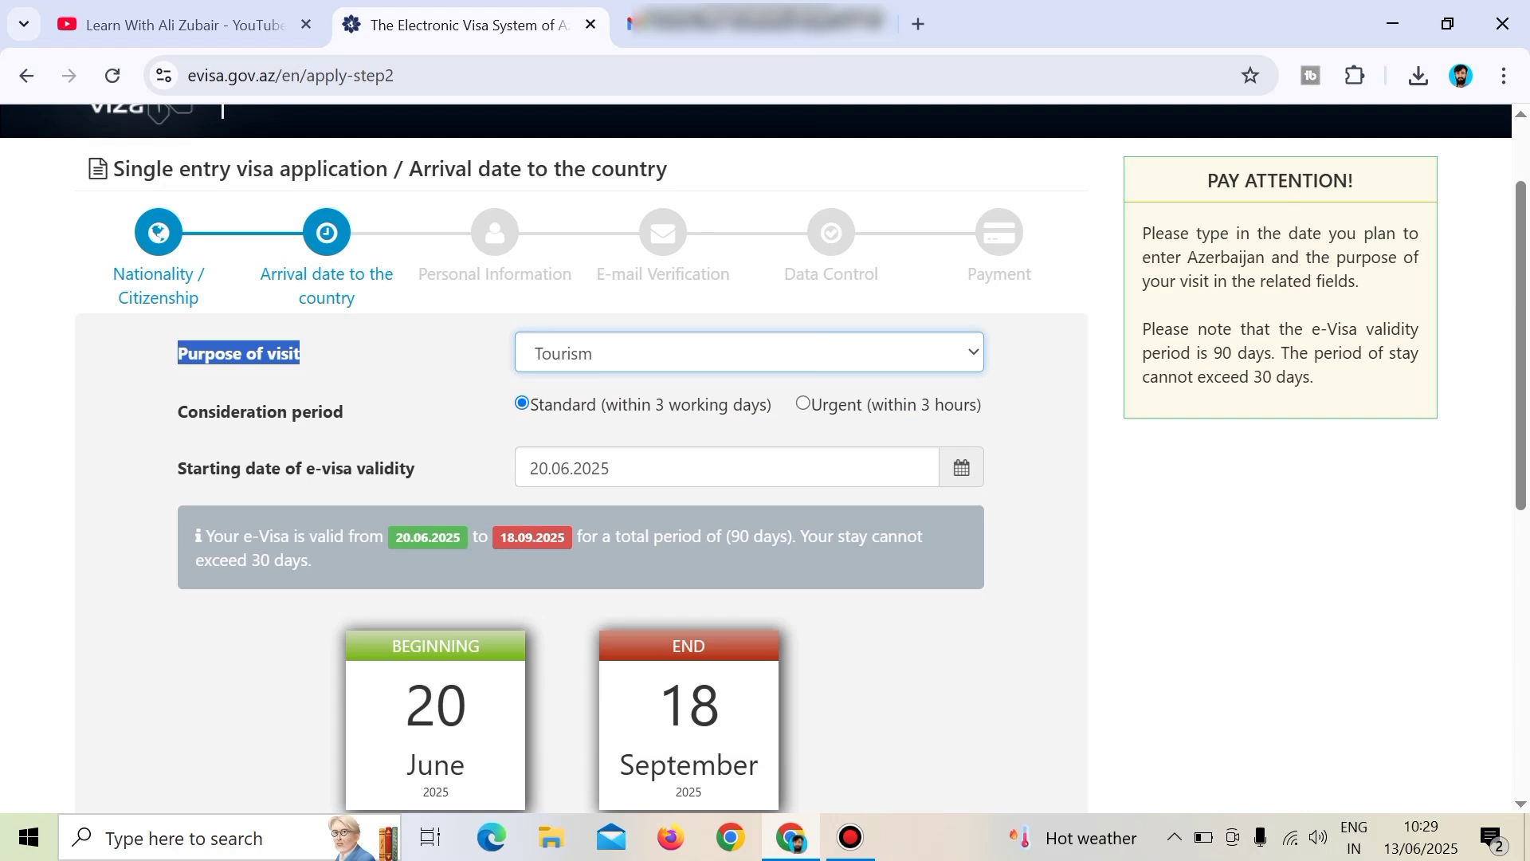
{"action": "key", "text": "Tab"}
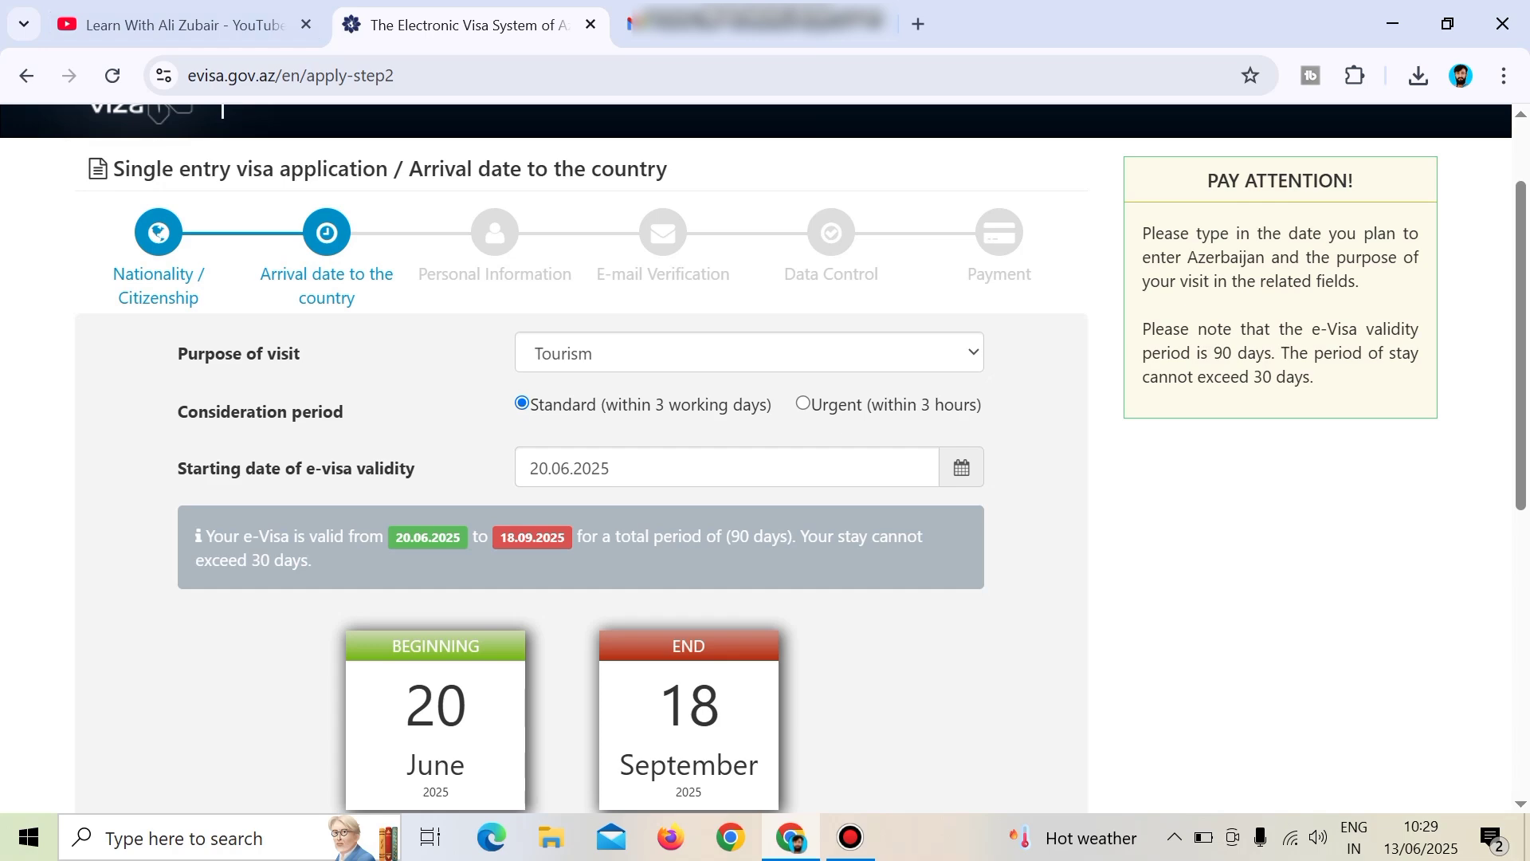
Continue and accept the conditions for issuing electronic visas.
{"action": "scroll", "coordinate": [576, 495], "scroll_direction": "down", "scroll_amount": 8}
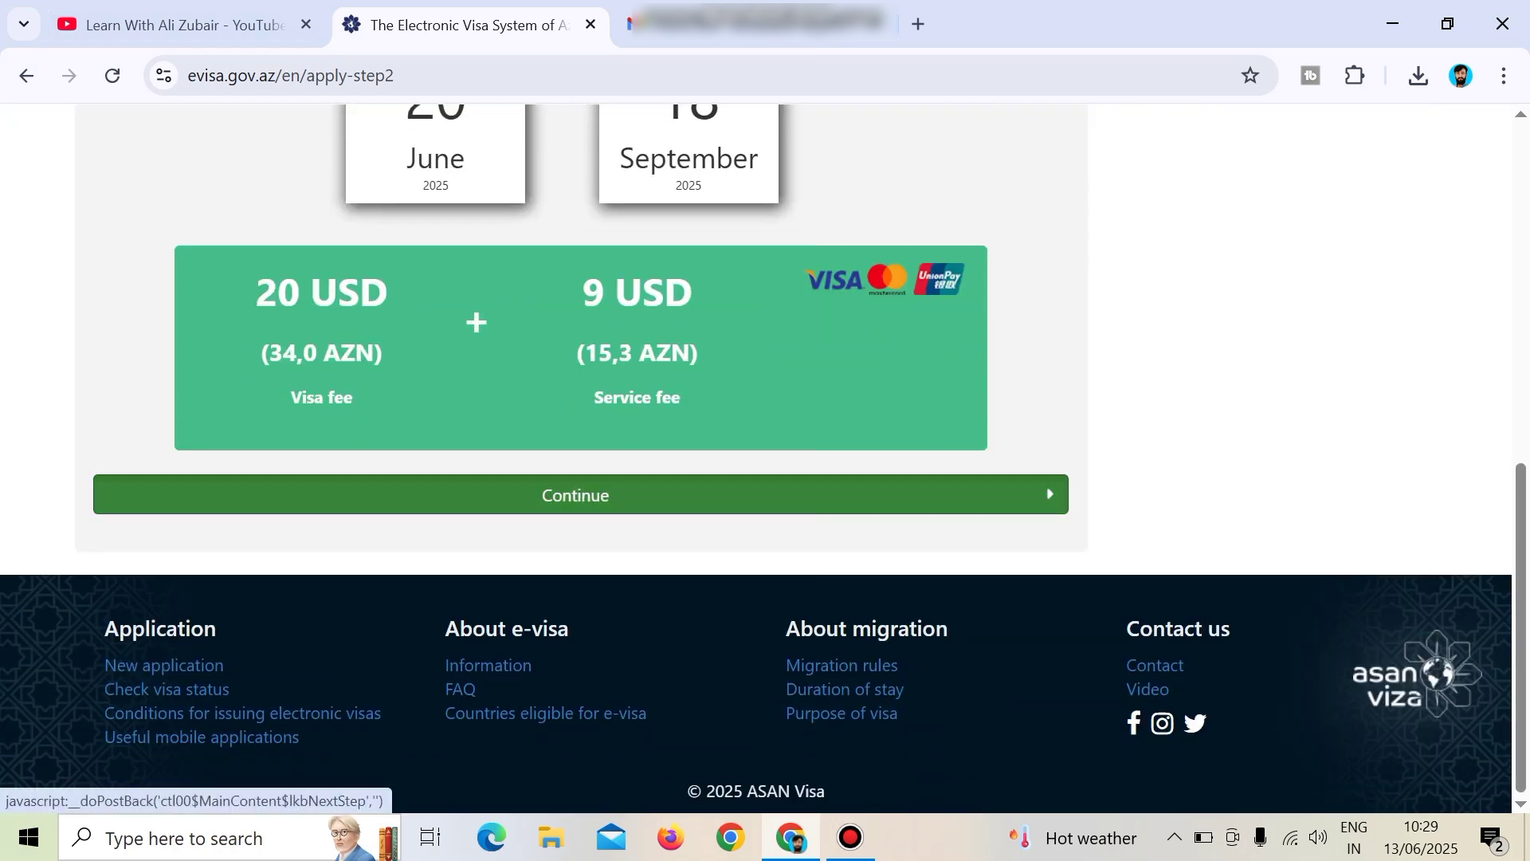
{"action": "left_click", "coordinate": [576, 495]}
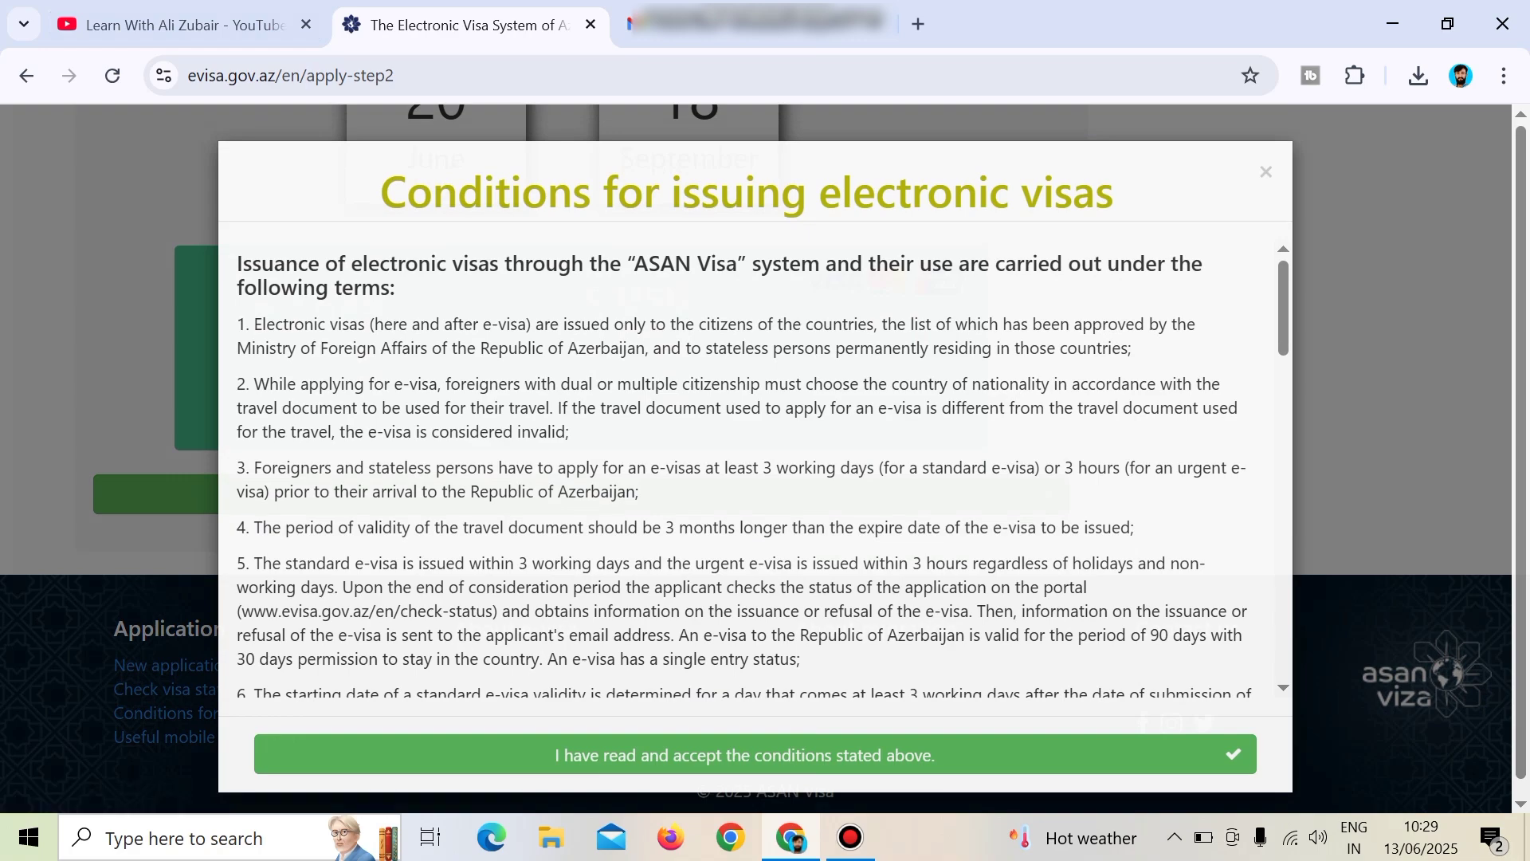
{"action": "scroll", "coordinate": [757, 470], "scroll_direction": "down", "scroll_amount": 8}
{"action": "scroll", "coordinate": [757, 470], "scroll_direction": "up", "scroll_amount": 8}
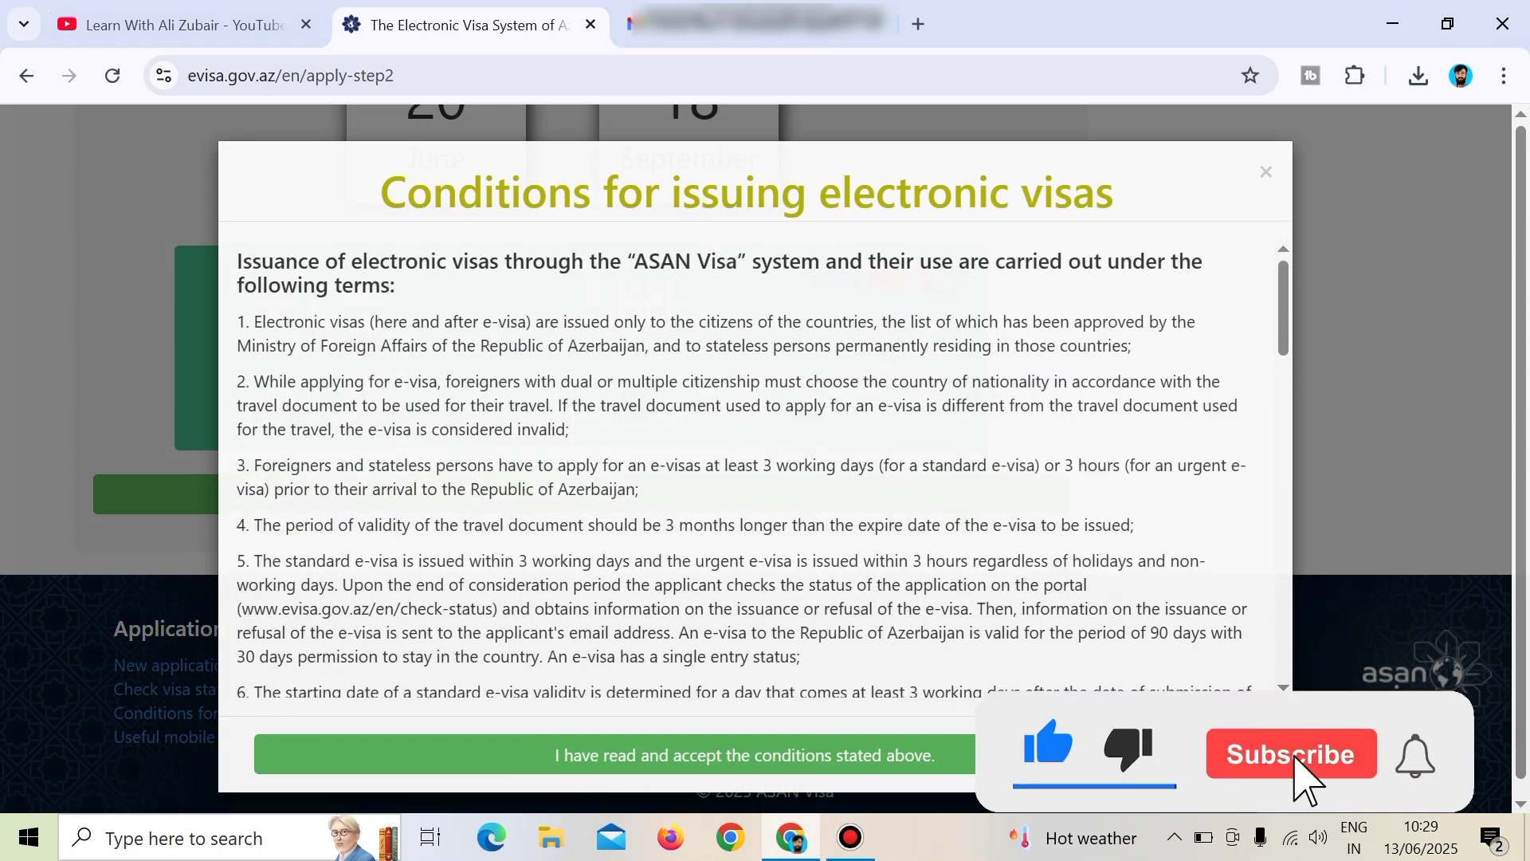
{"action": "scroll", "coordinate": [757, 470], "scroll_direction": "down", "scroll_amount": 2}
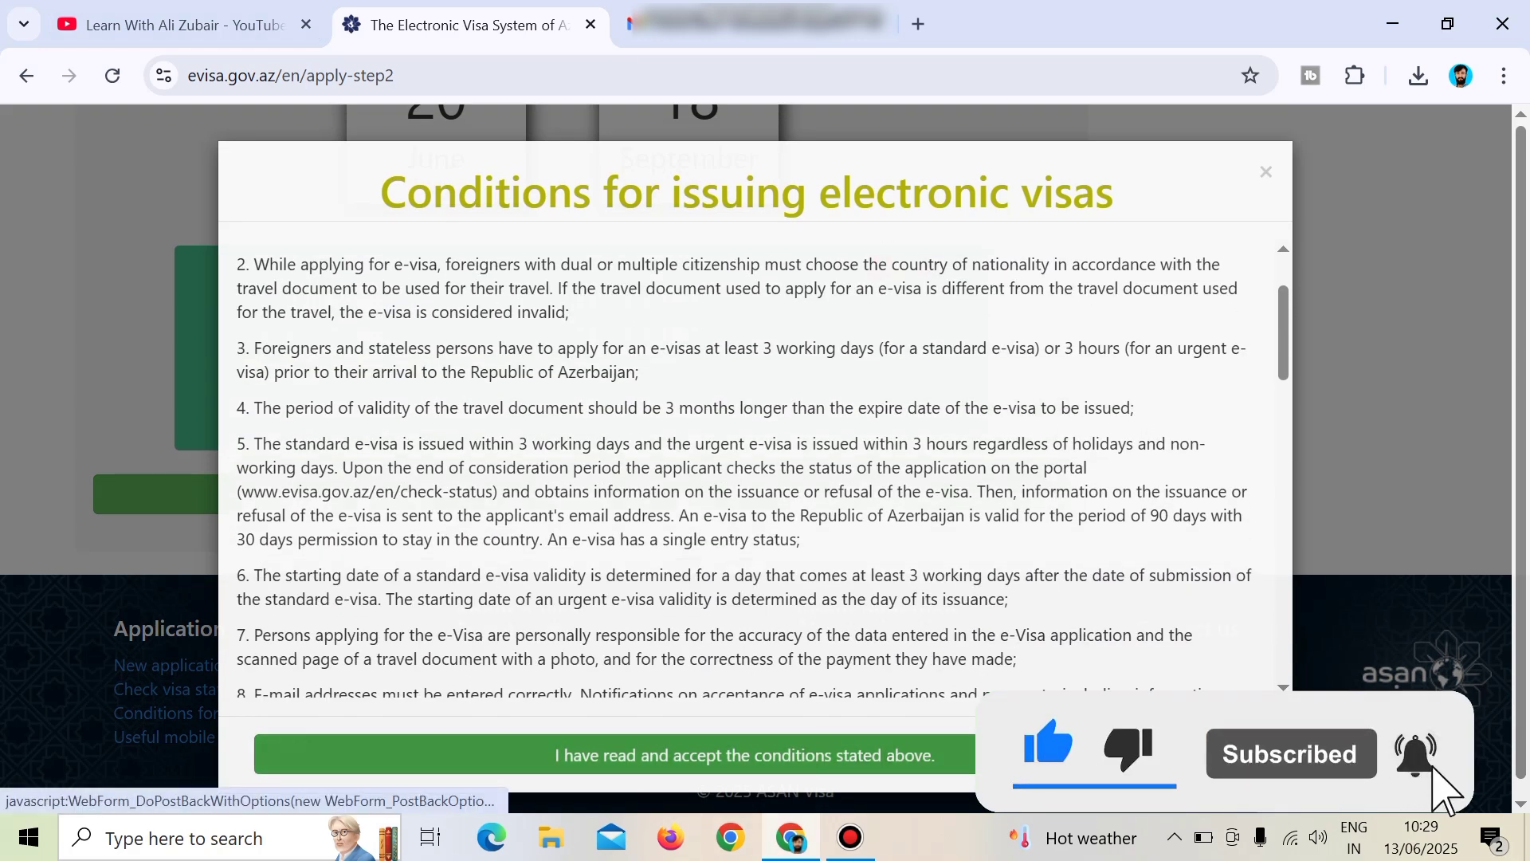
{"action": "left_click", "coordinate": [1100, 755]}
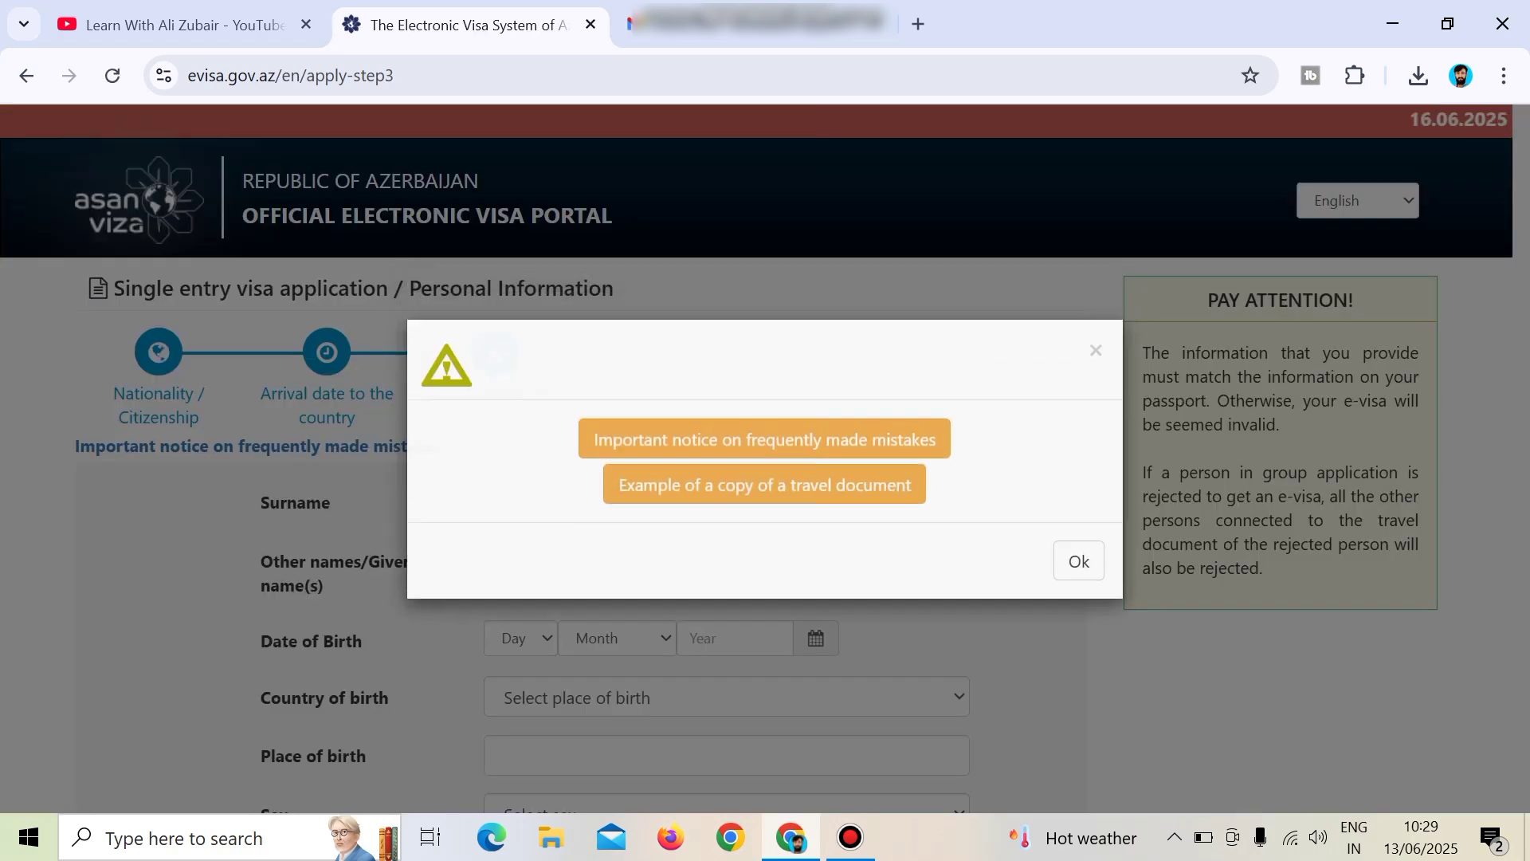
Dismiss the mistakes notice and enter the applicant's surname and given name.
{"action": "left_click", "coordinate": [1096, 350]}
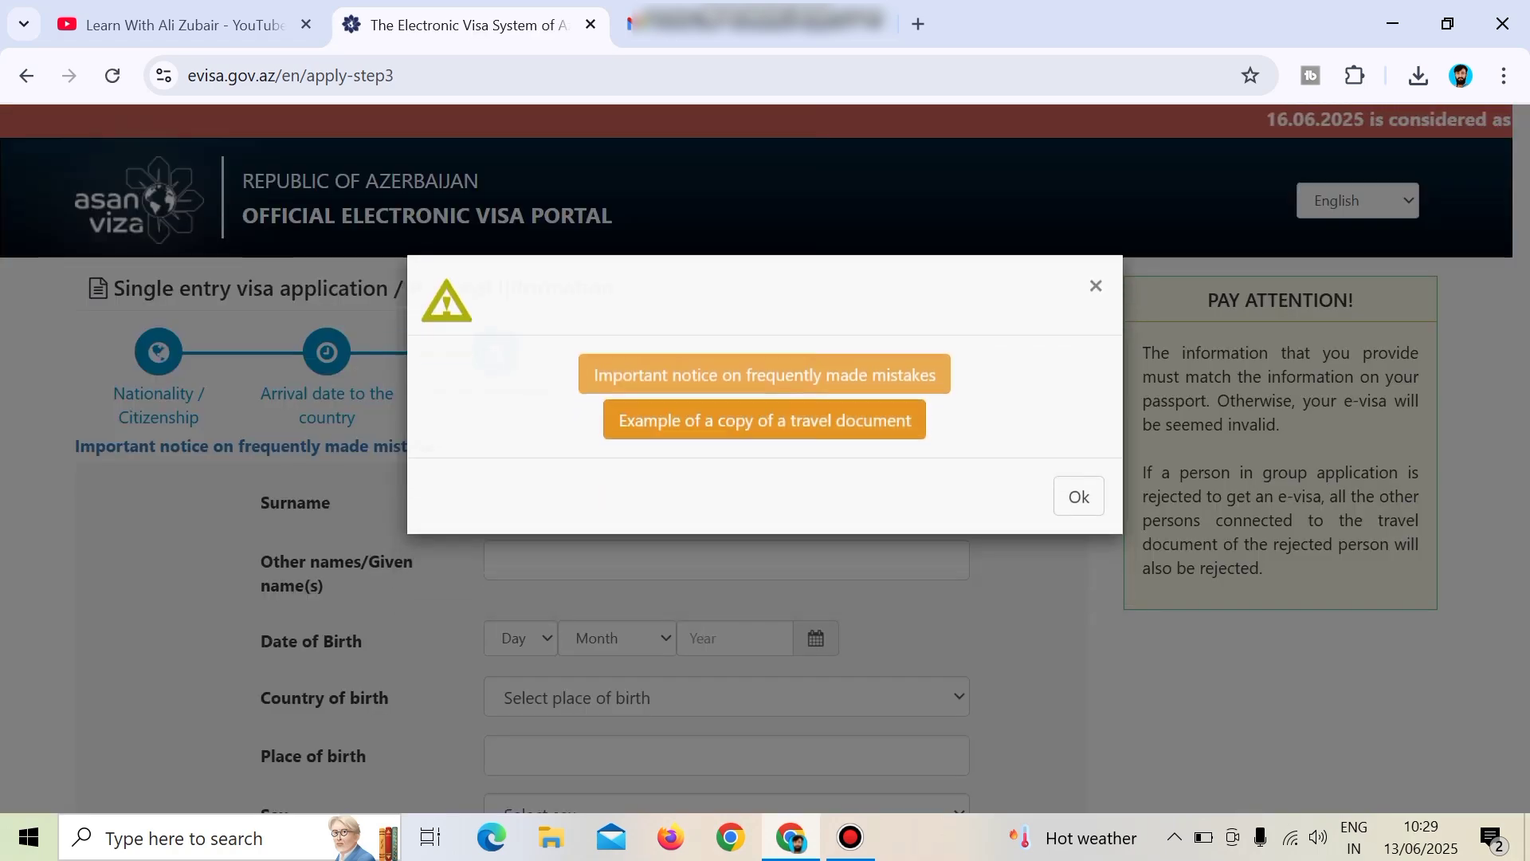
{"action": "scroll", "coordinate": [765, 454], "scroll_direction": "down", "scroll_amount": 5}
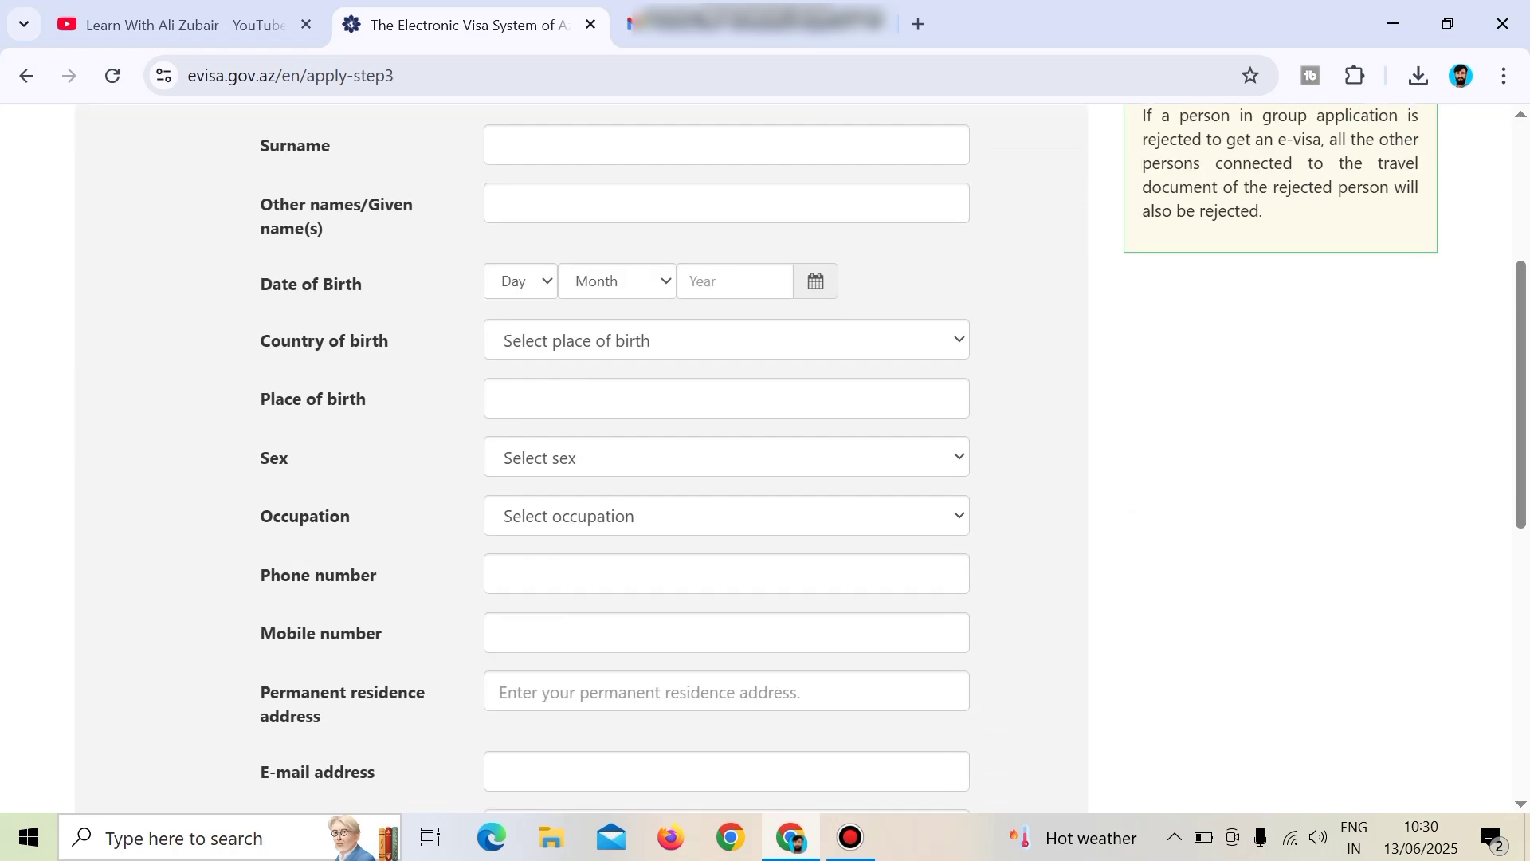
{"action": "scroll", "coordinate": [765, 454], "scroll_direction": "up", "scroll_amount": 5}
{"action": "left_click", "coordinate": [500, 503]}
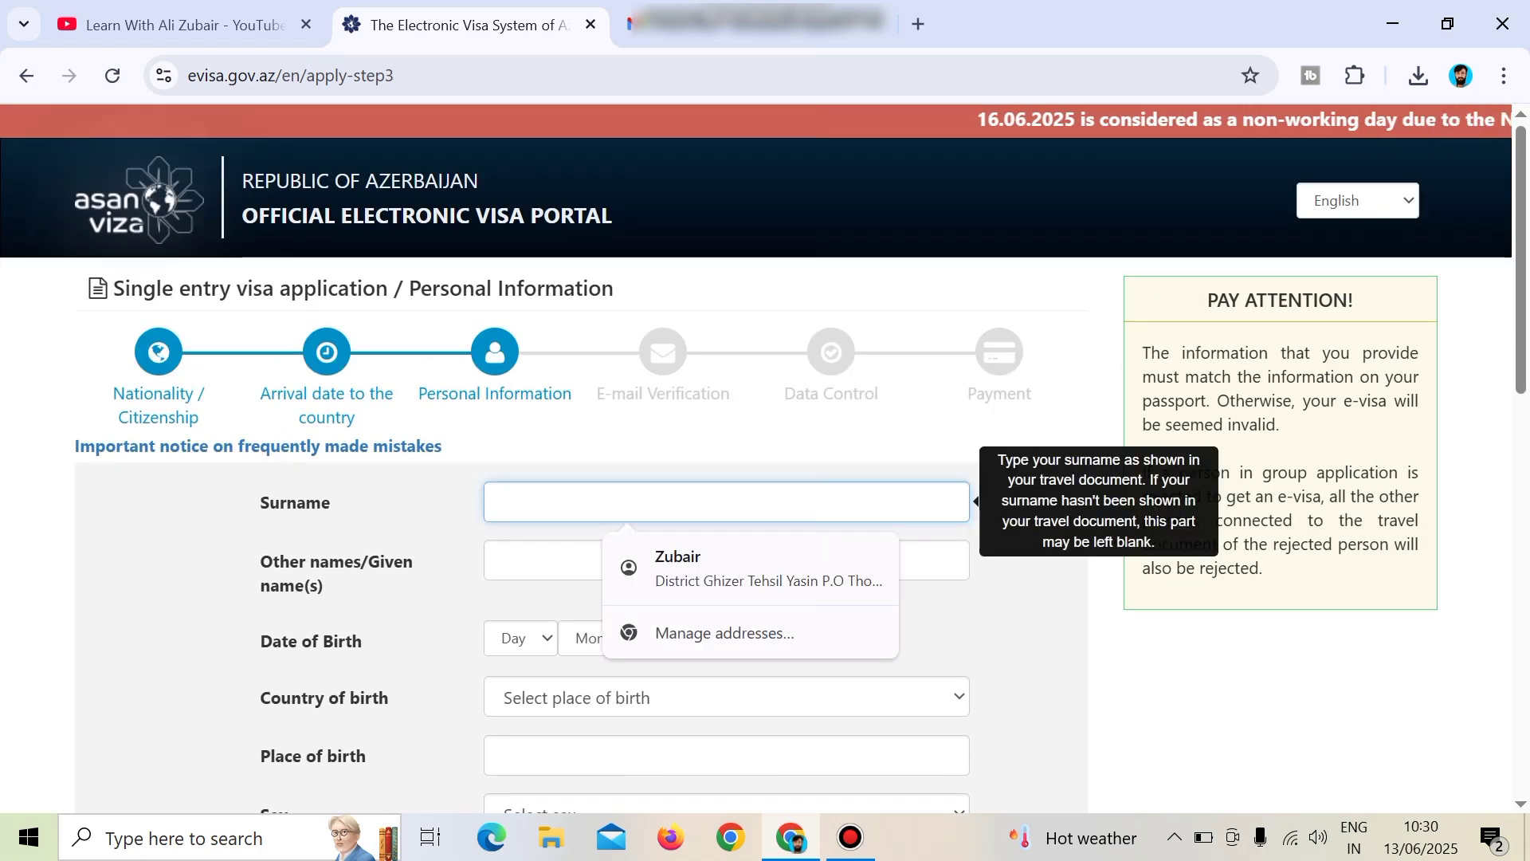
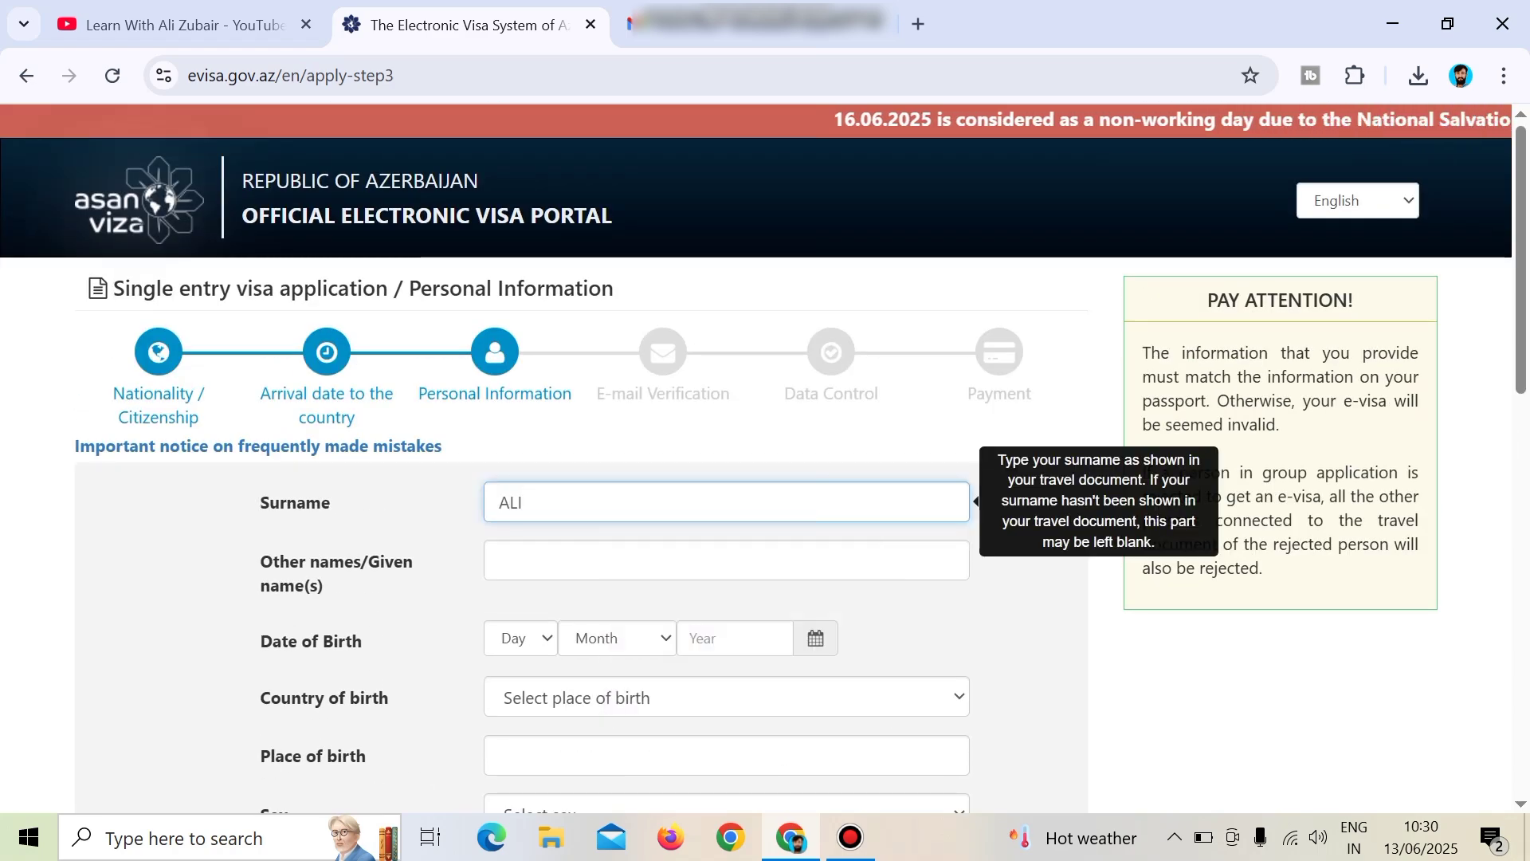
{"action": "key", "text": "Tab"}
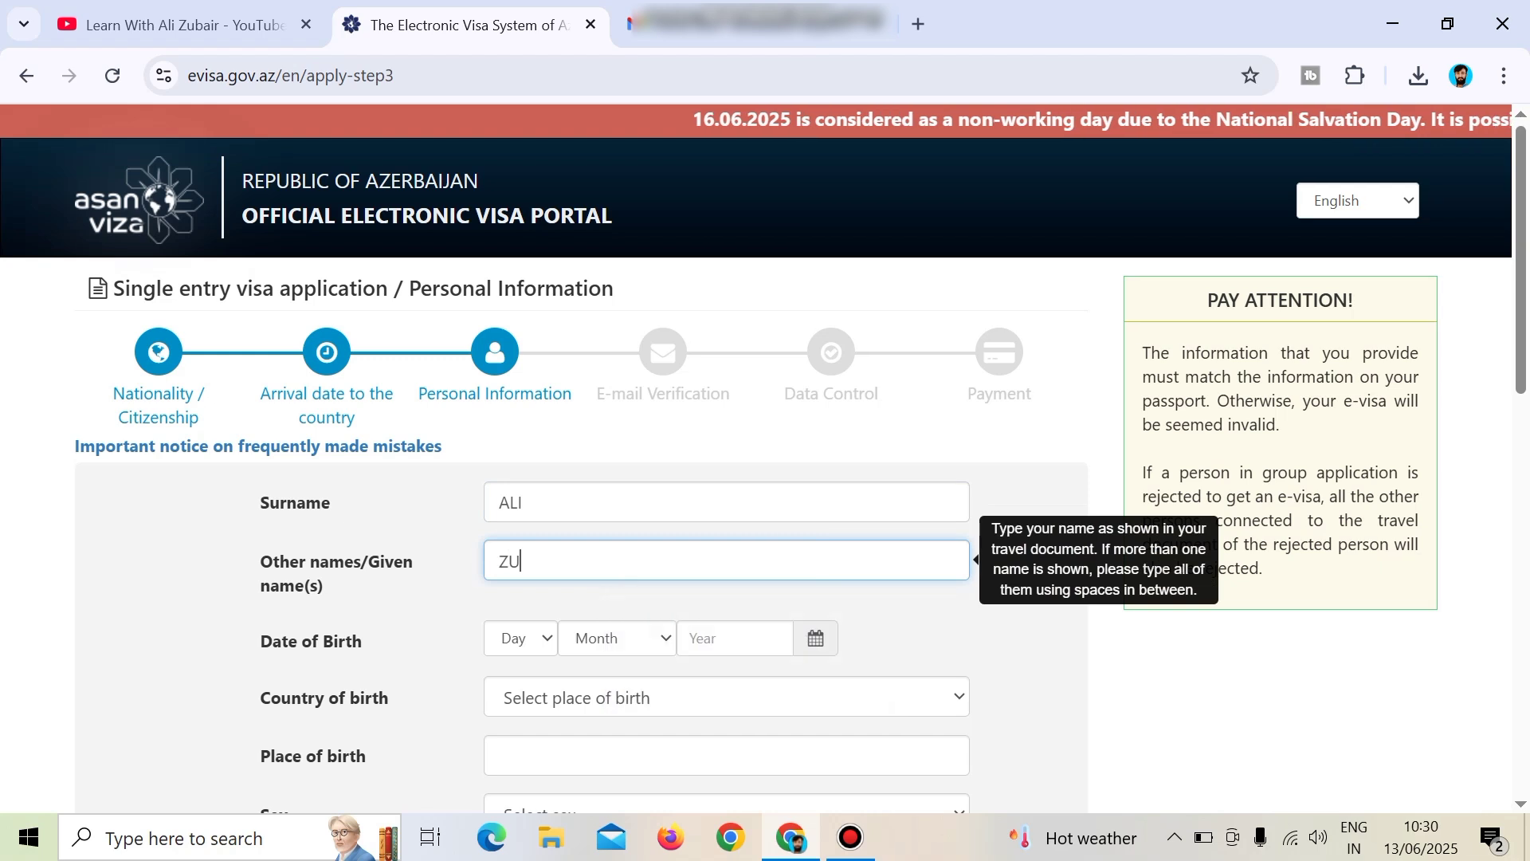
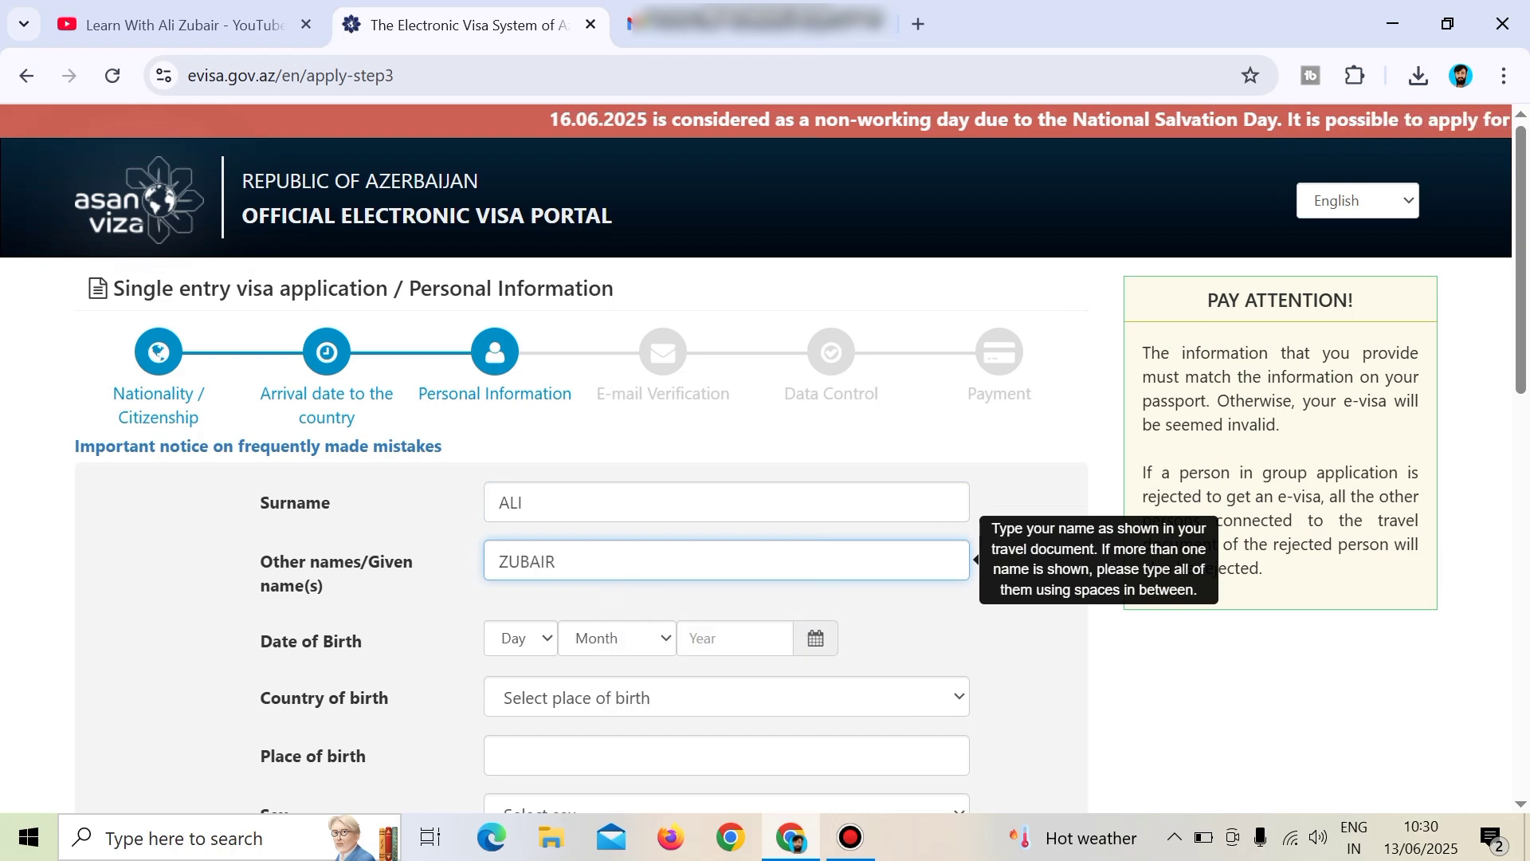
Set birth day 14 and month October, and page the year picker back to the 2000s.
{"action": "key", "text": "Tab"}
{"action": "type", "text": "14"}
{"action": "key", "text": "Tab"}
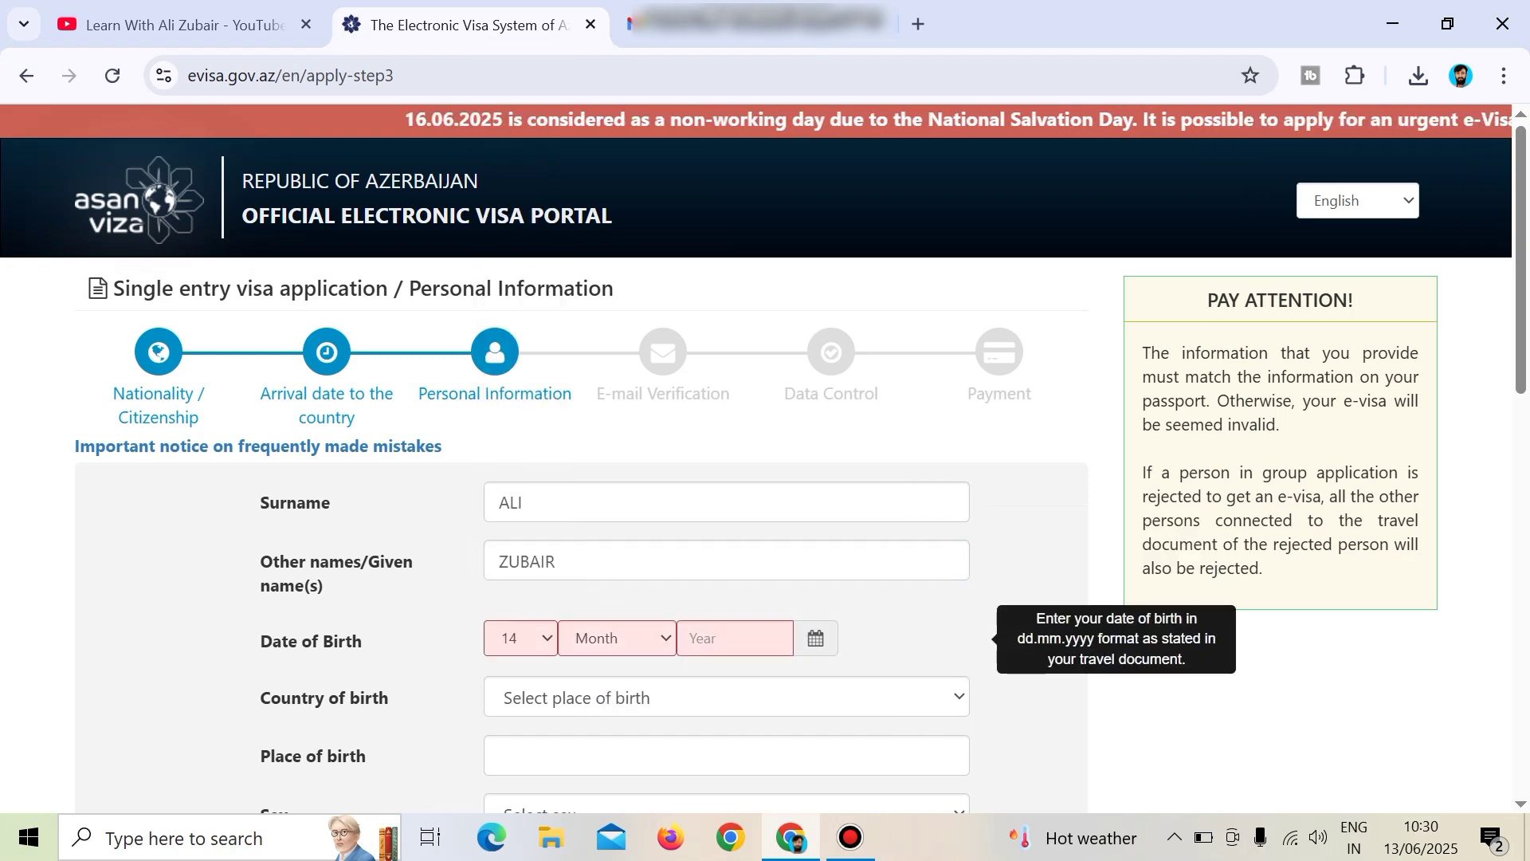
{"action": "type", "text": "o"}
{"action": "key", "text": "Return"}
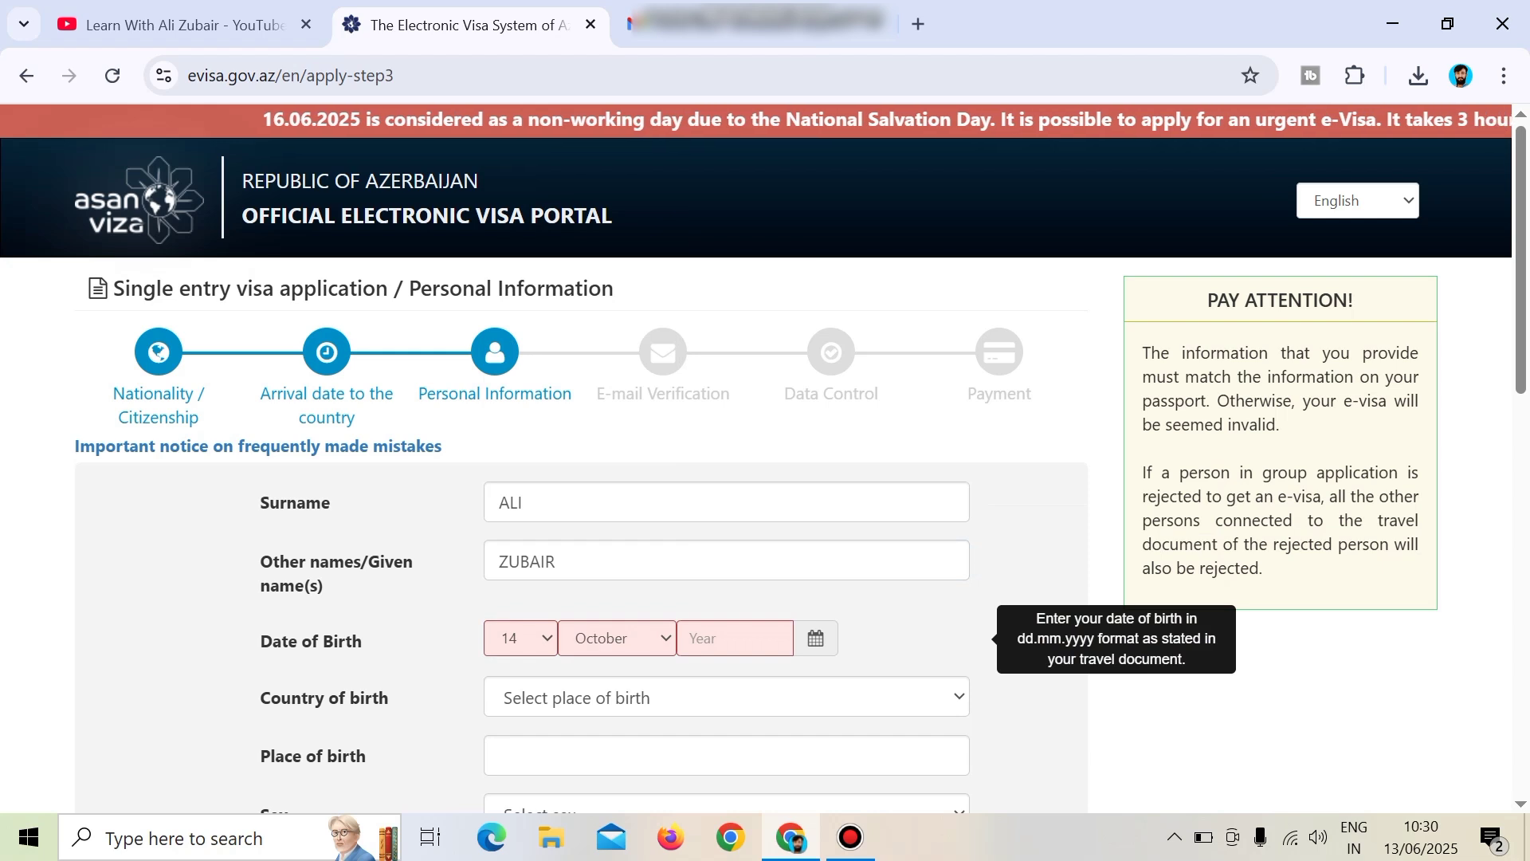
{"action": "key", "text": "Tab"}
{"action": "left_click", "coordinate": [697, 374]}
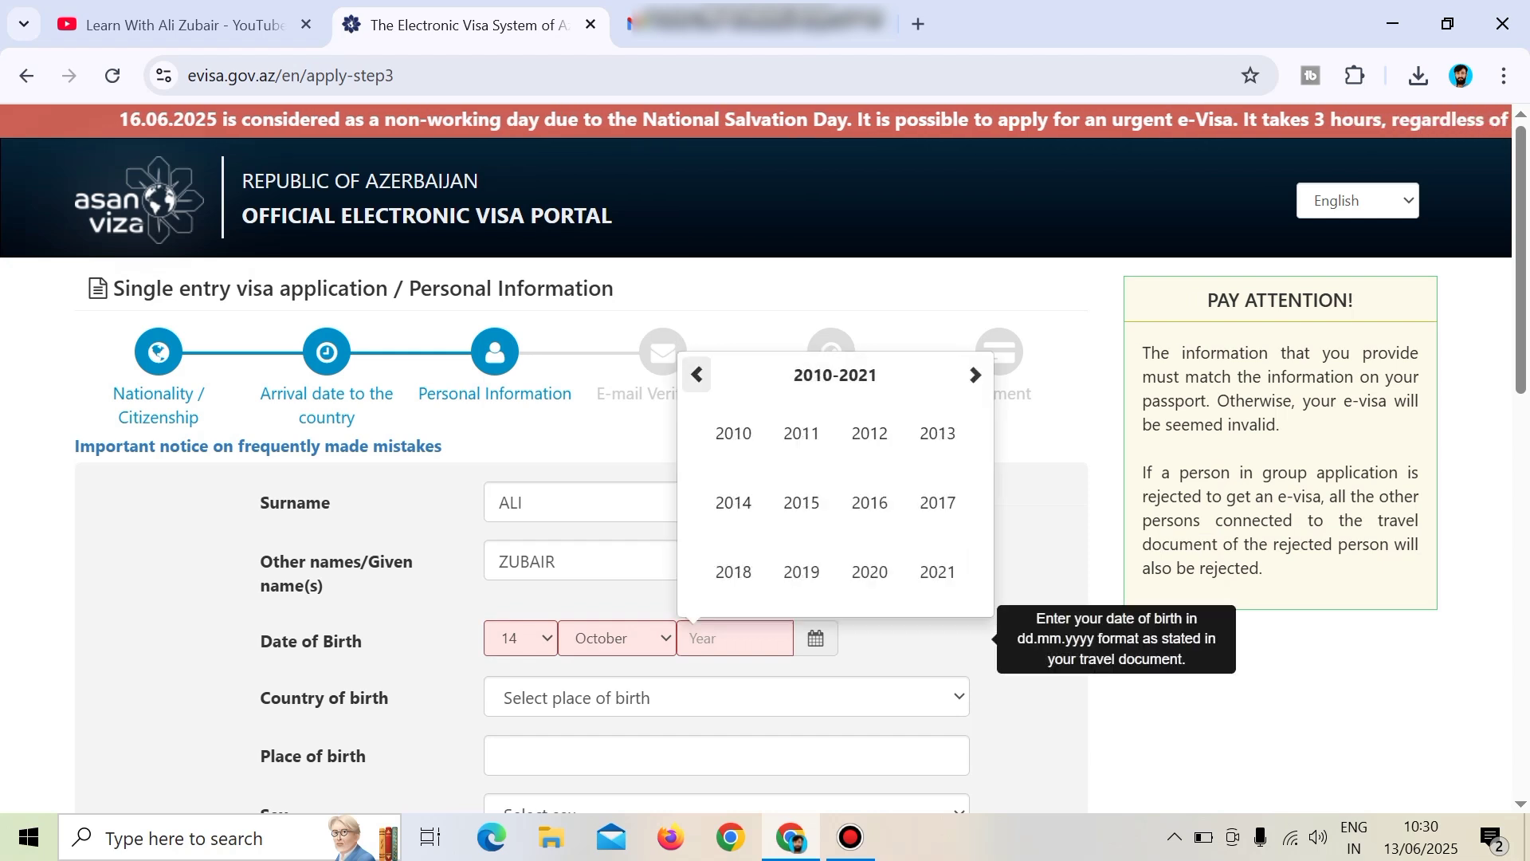
{"action": "left_click", "coordinate": [697, 375]}
Pick birth year 2000, country of birth Pakistan and place of birth lahore.
{"action": "left_click", "coordinate": [733, 433]}
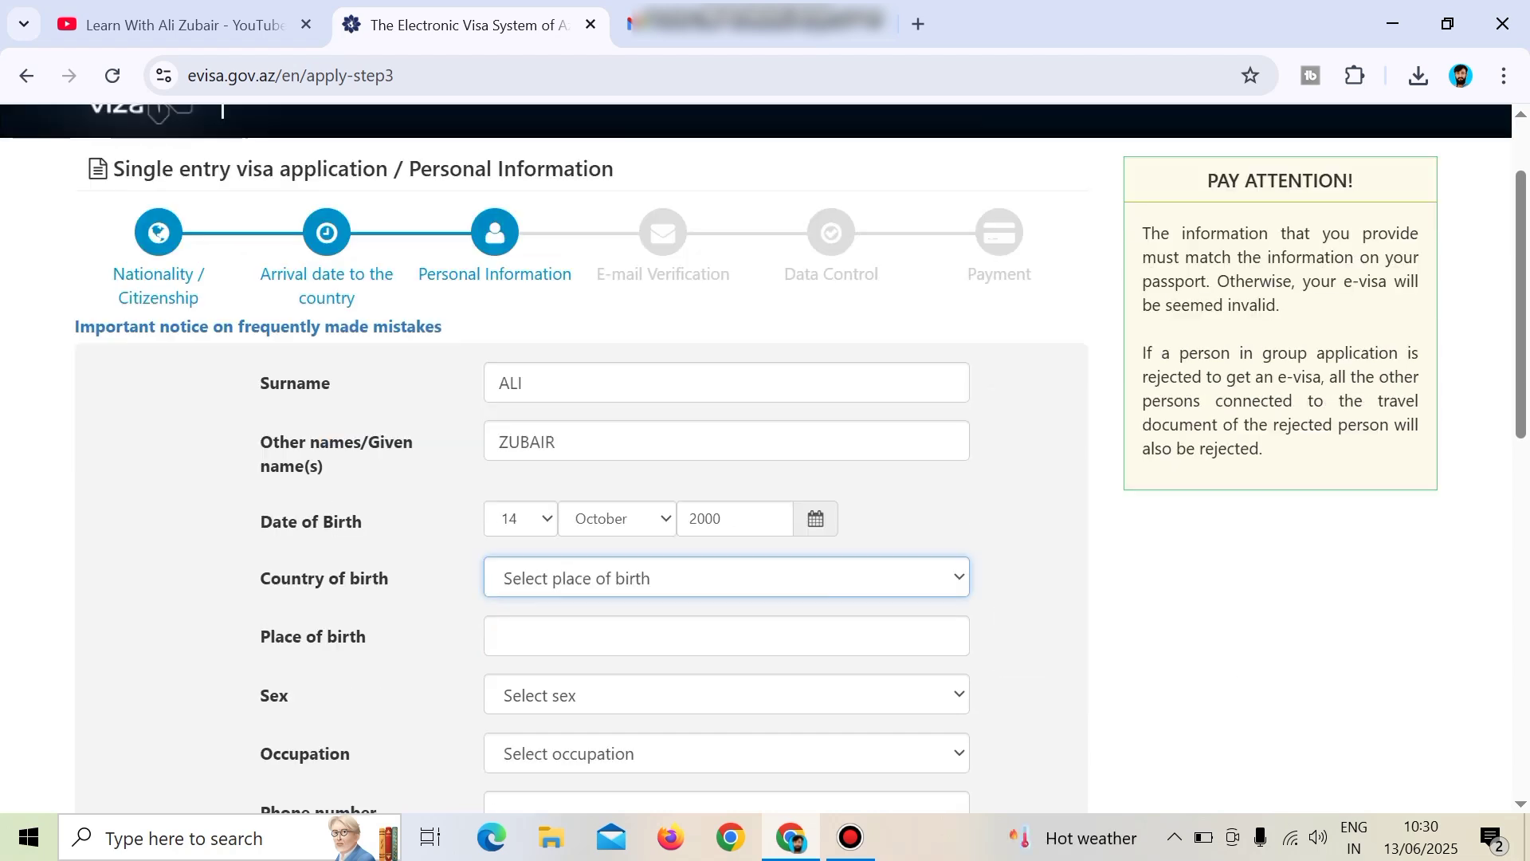
{"action": "left_click", "coordinate": [726, 577]}
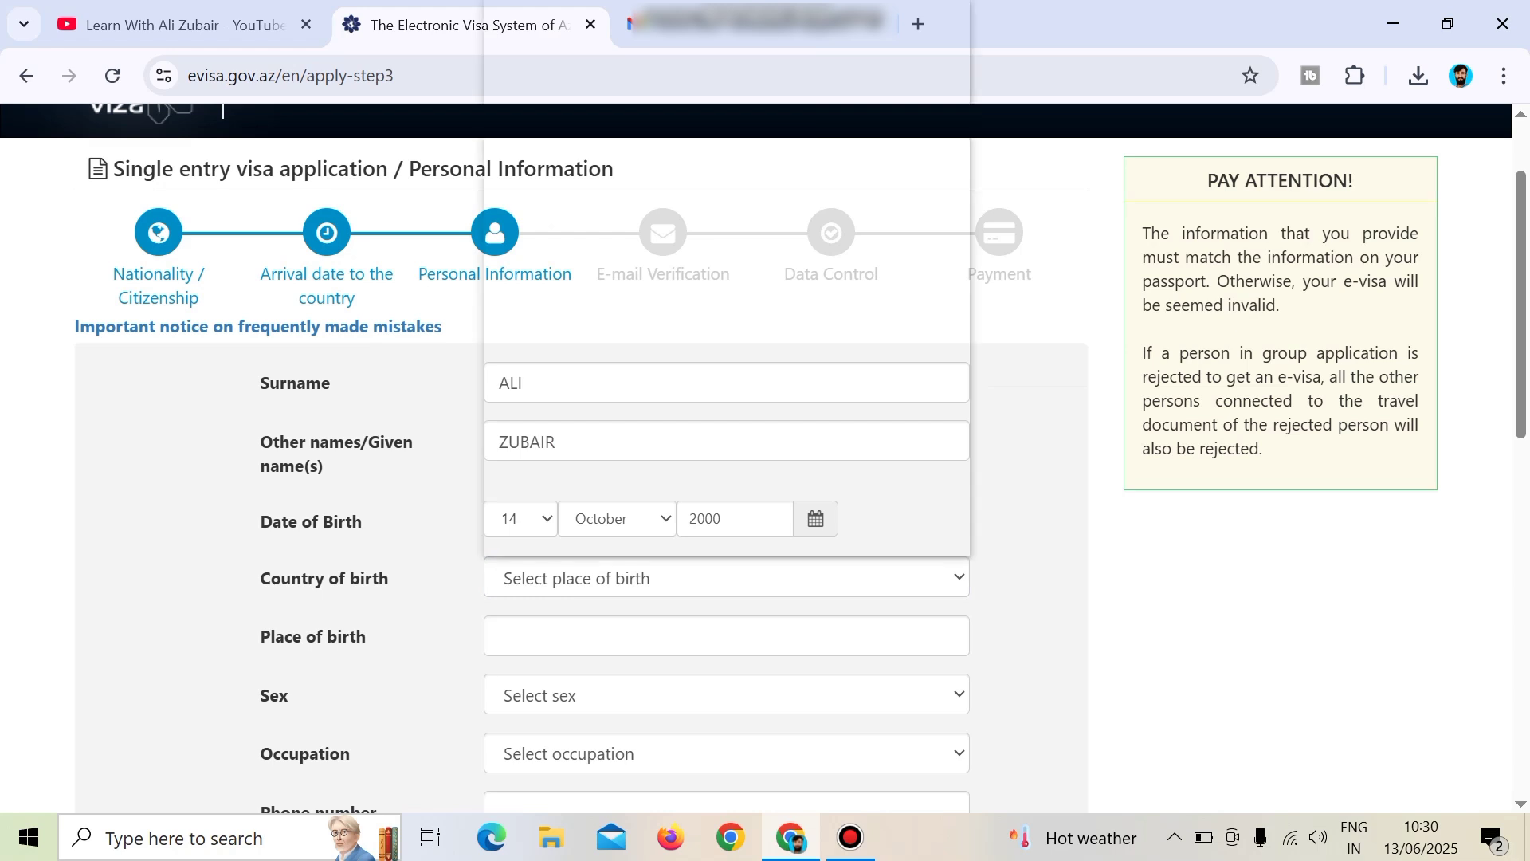
{"action": "key", "text": "p"}
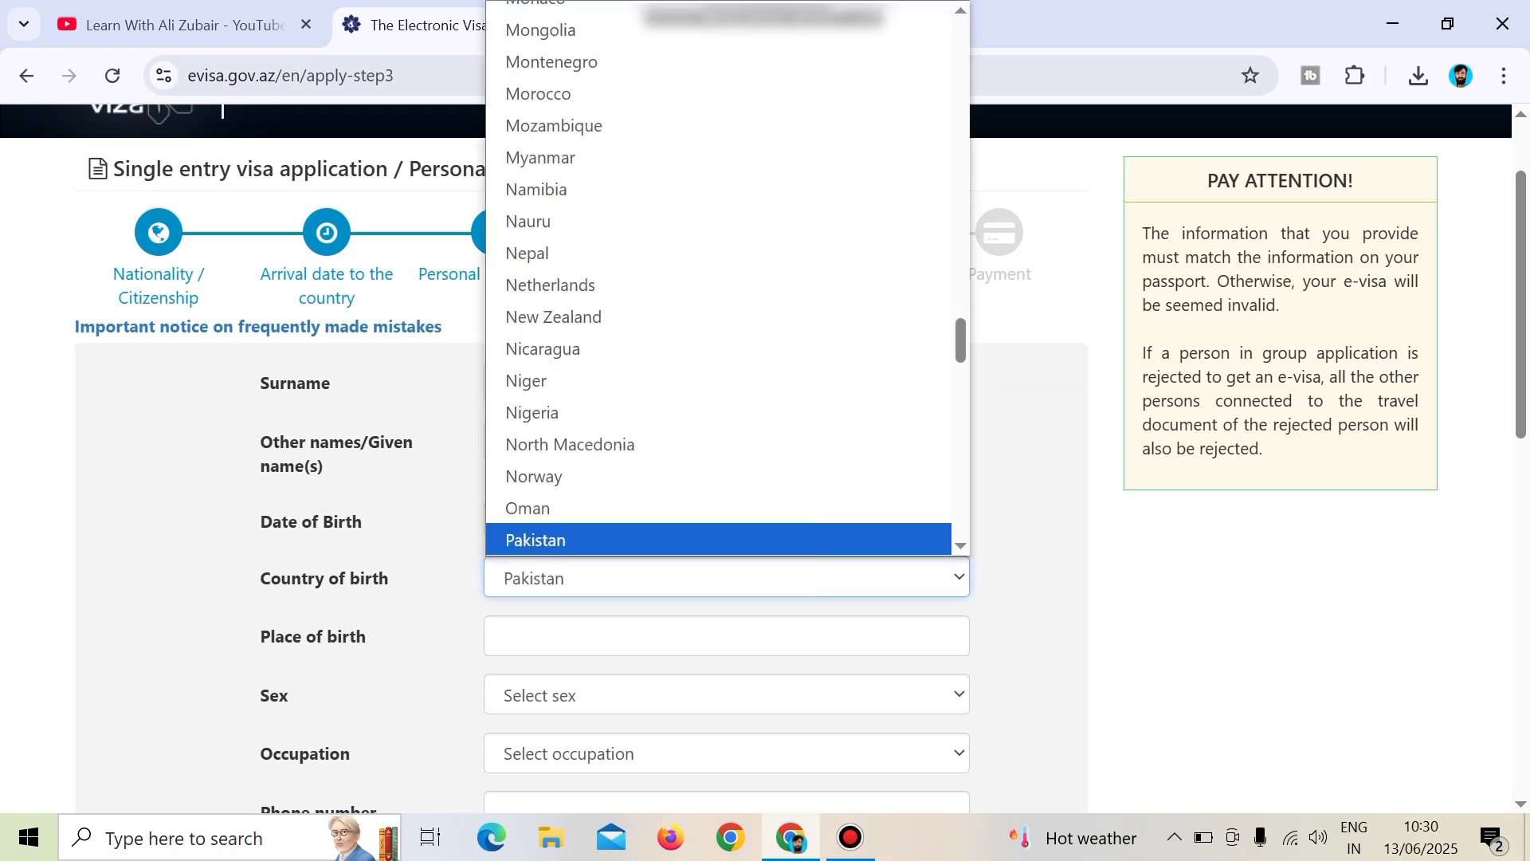
{"action": "key", "text": "Return"}
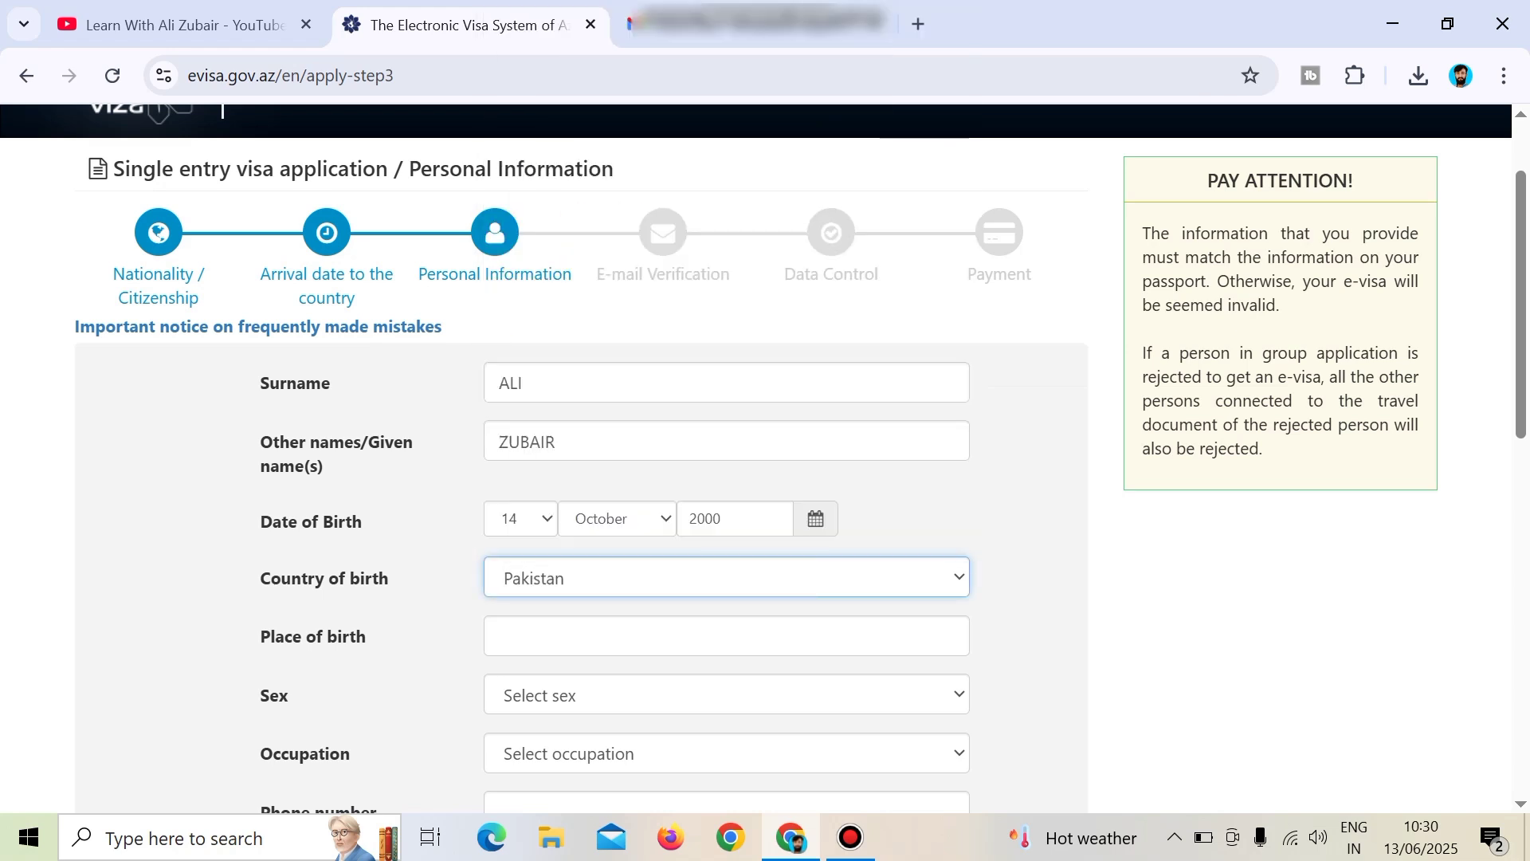
{"action": "left_click", "coordinate": [726, 636]}
{"action": "type", "text": "lahor"}
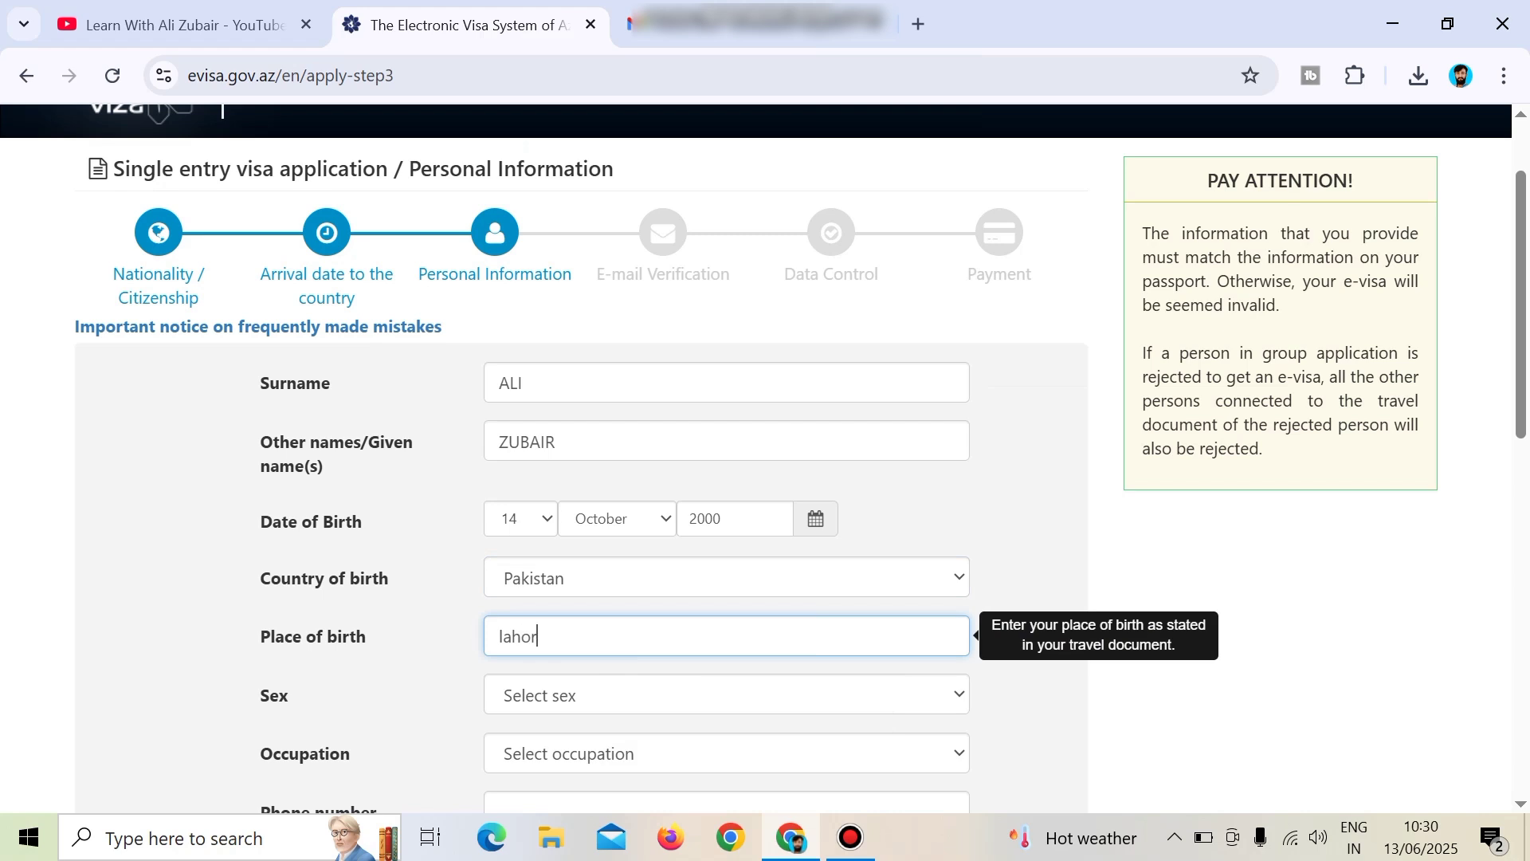
{"action": "type", "text": "e"}
Set sex to Male and occupation to Computer science.
{"action": "left_click", "coordinate": [726, 695]}
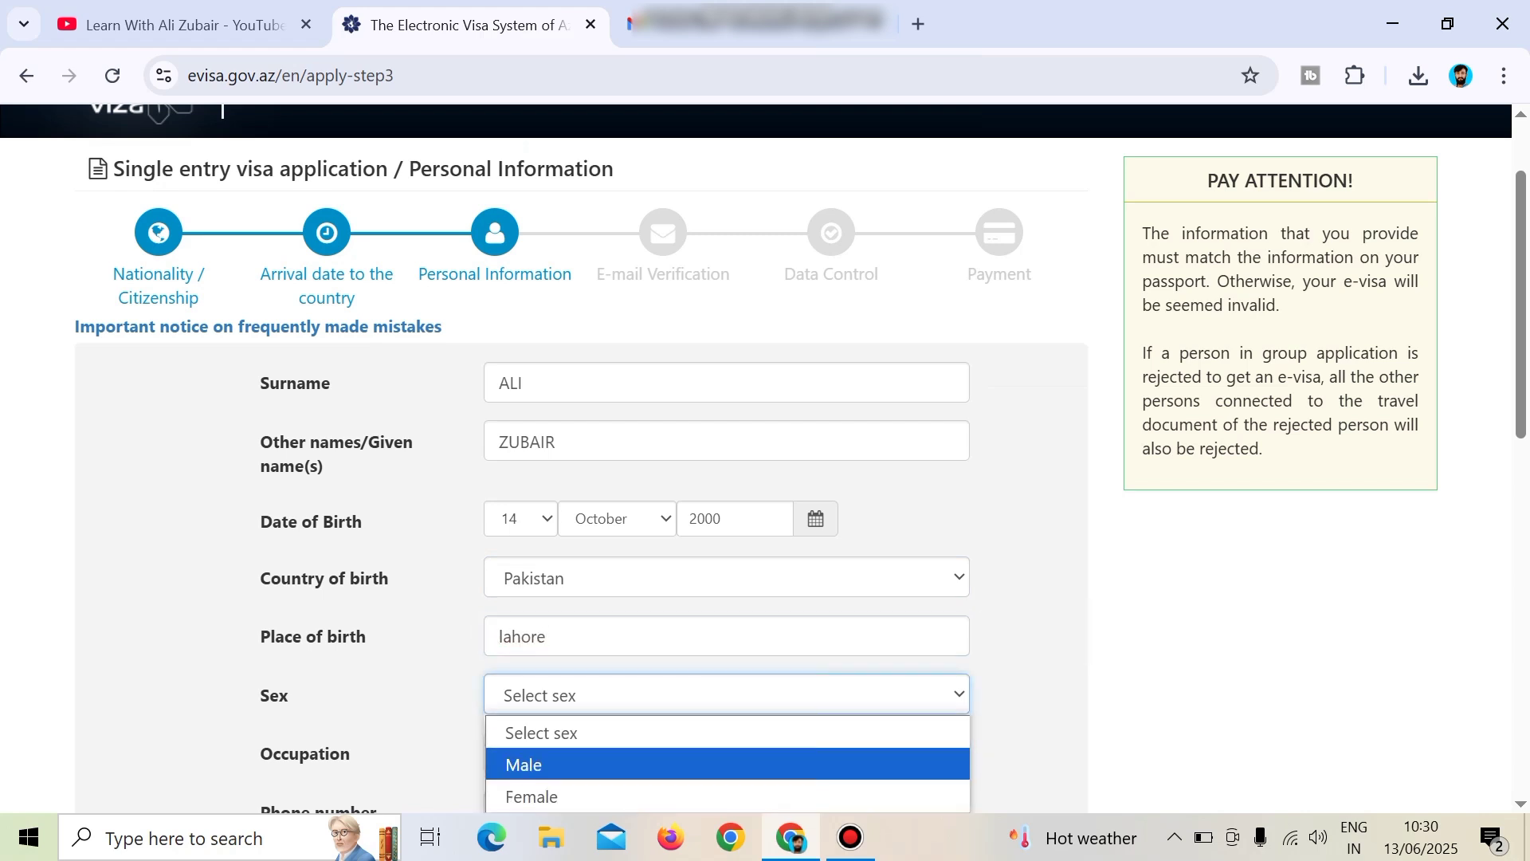
{"action": "left_click", "coordinate": [726, 764]}
{"action": "scroll", "coordinate": [766, 458], "scroll_direction": "down", "scroll_amount": 1}
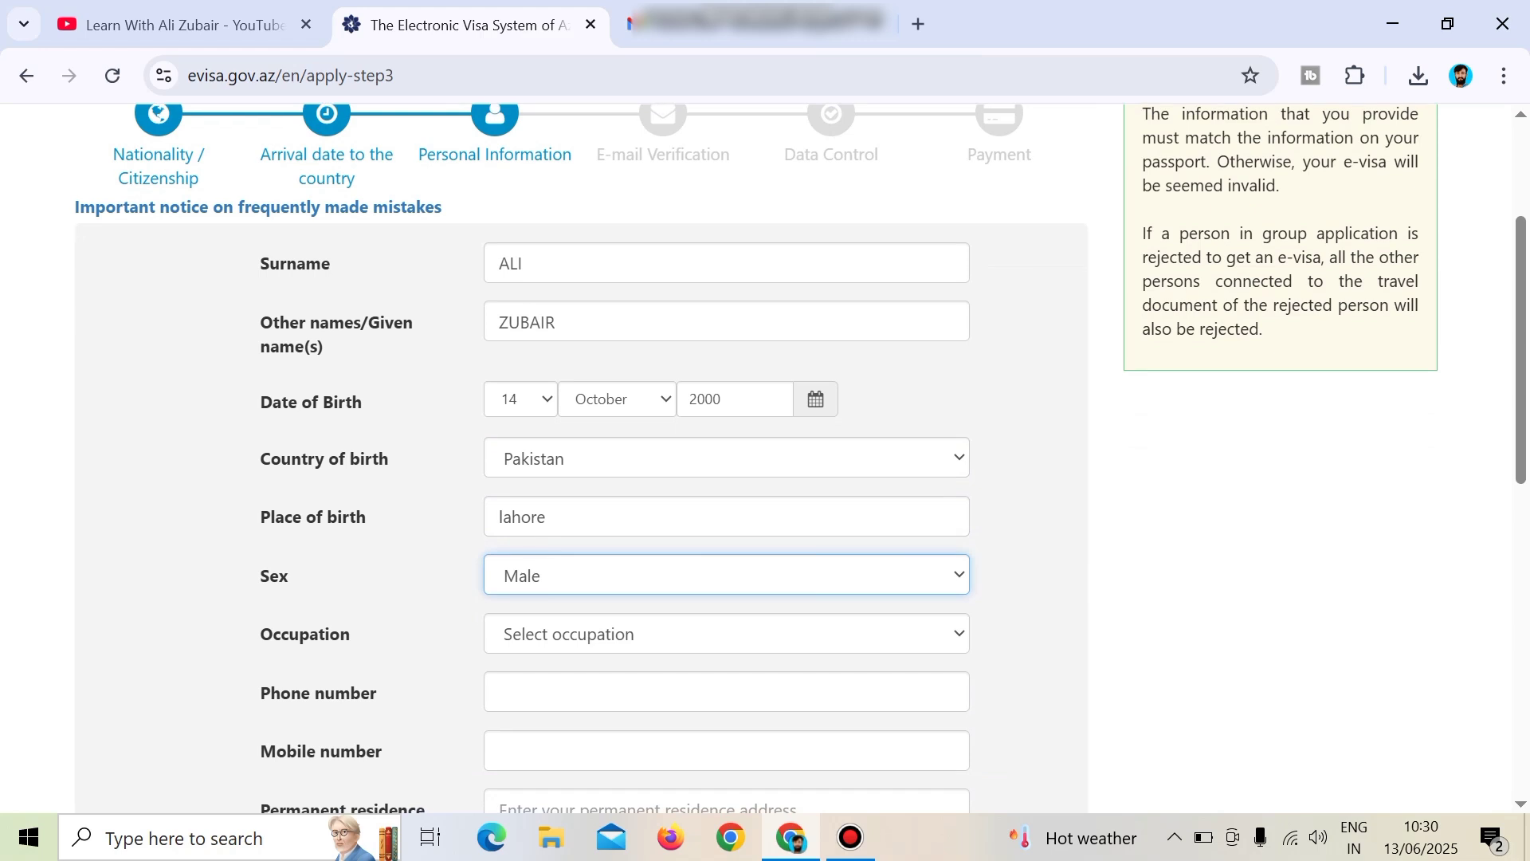
{"action": "left_click", "coordinate": [726, 634]}
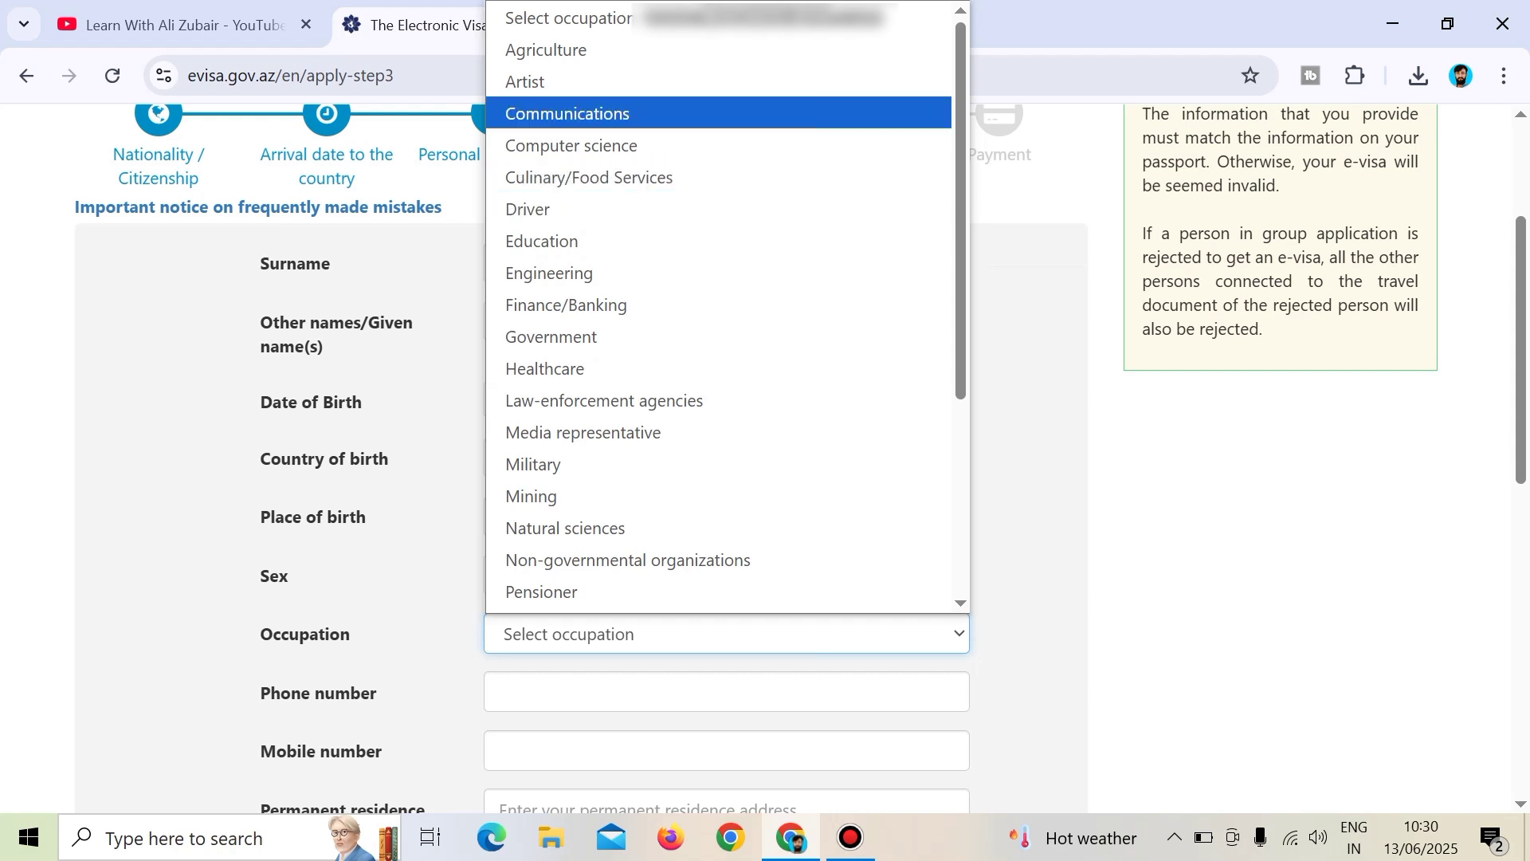
{"action": "left_click", "coordinate": [572, 146]}
{"action": "scroll", "coordinate": [580, 458], "scroll_direction": "down", "scroll_amount": 3}
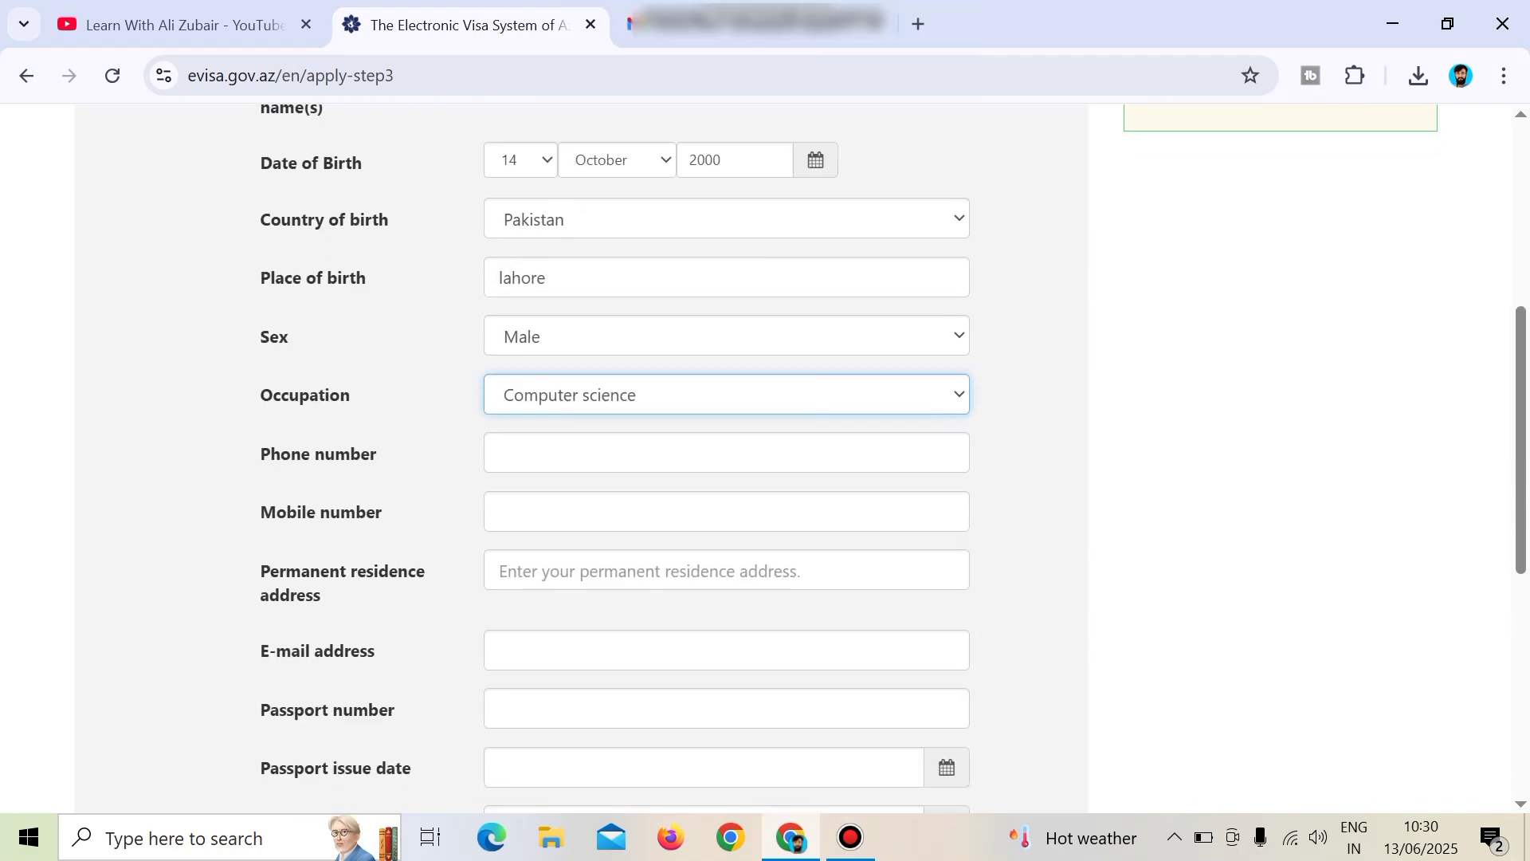
Enter the applicant's phone number and mobile number.
{"action": "left_click_drag", "start_coordinate": [260, 453], "coordinate": [378, 454]}
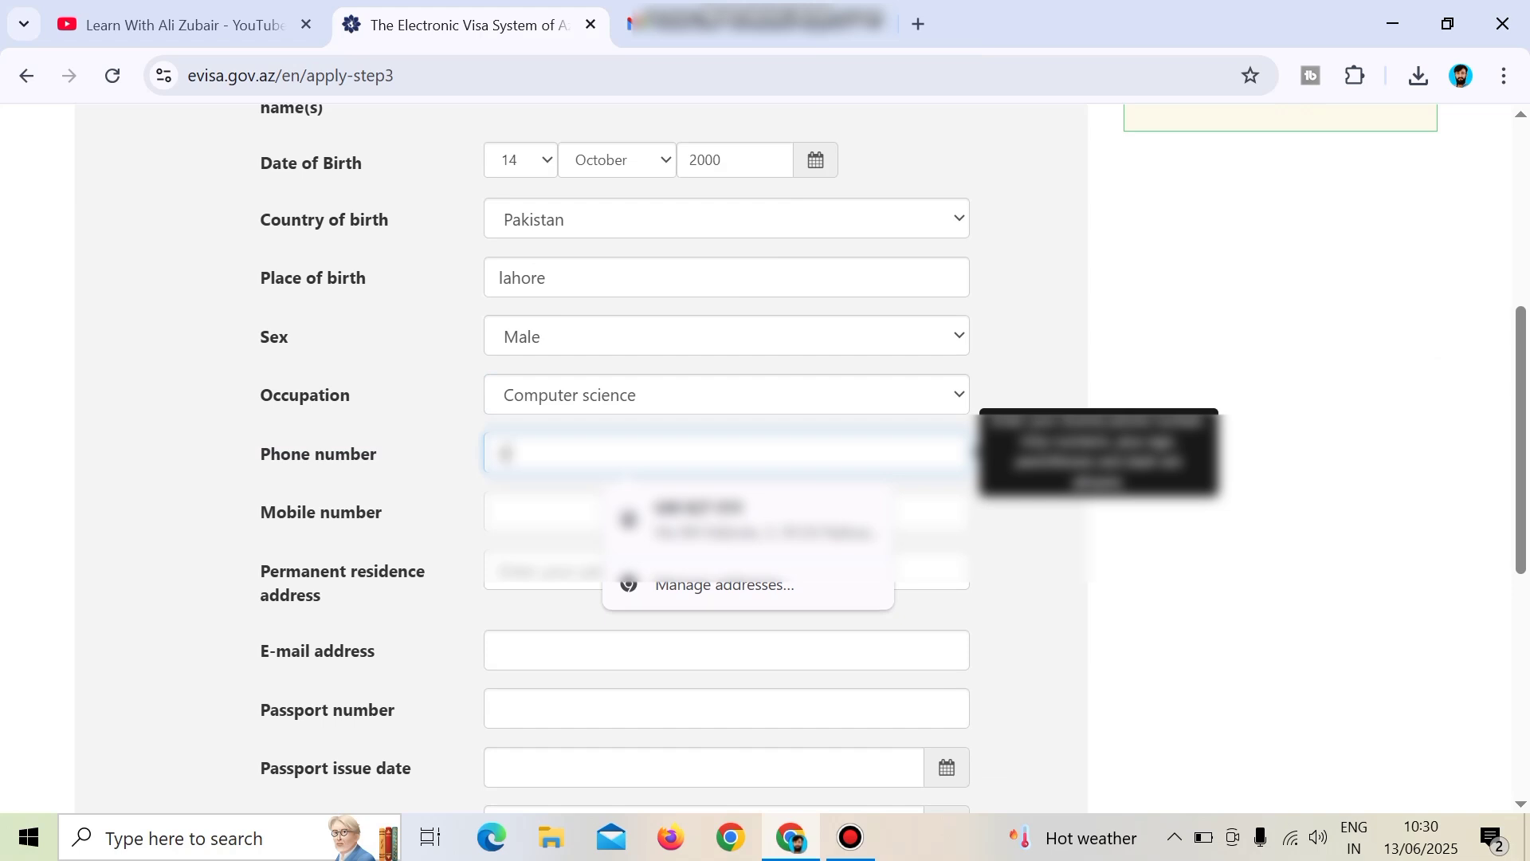
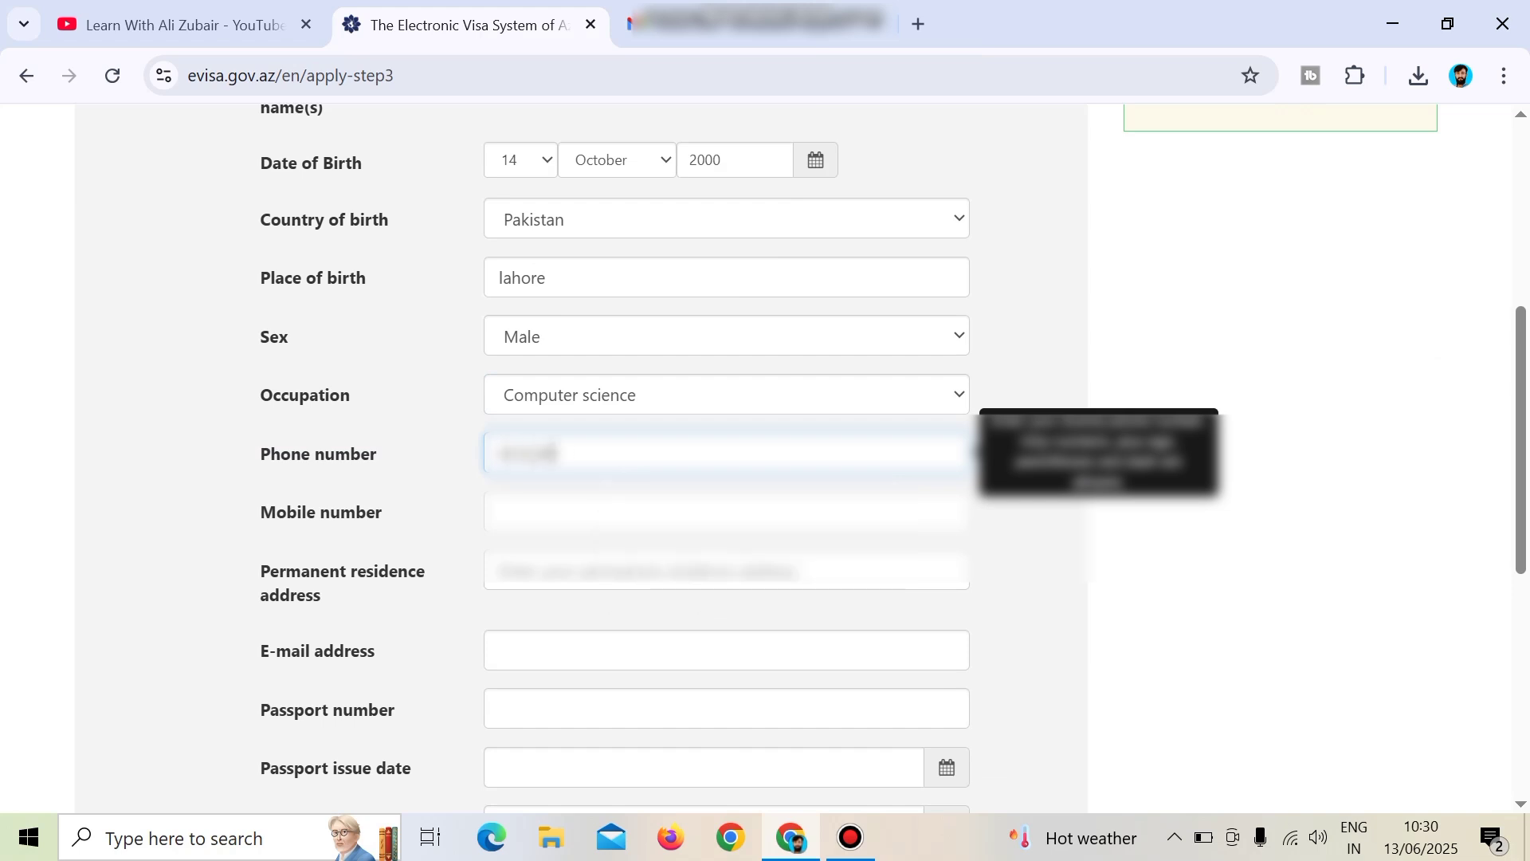
{"action": "key", "text": "Tab"}
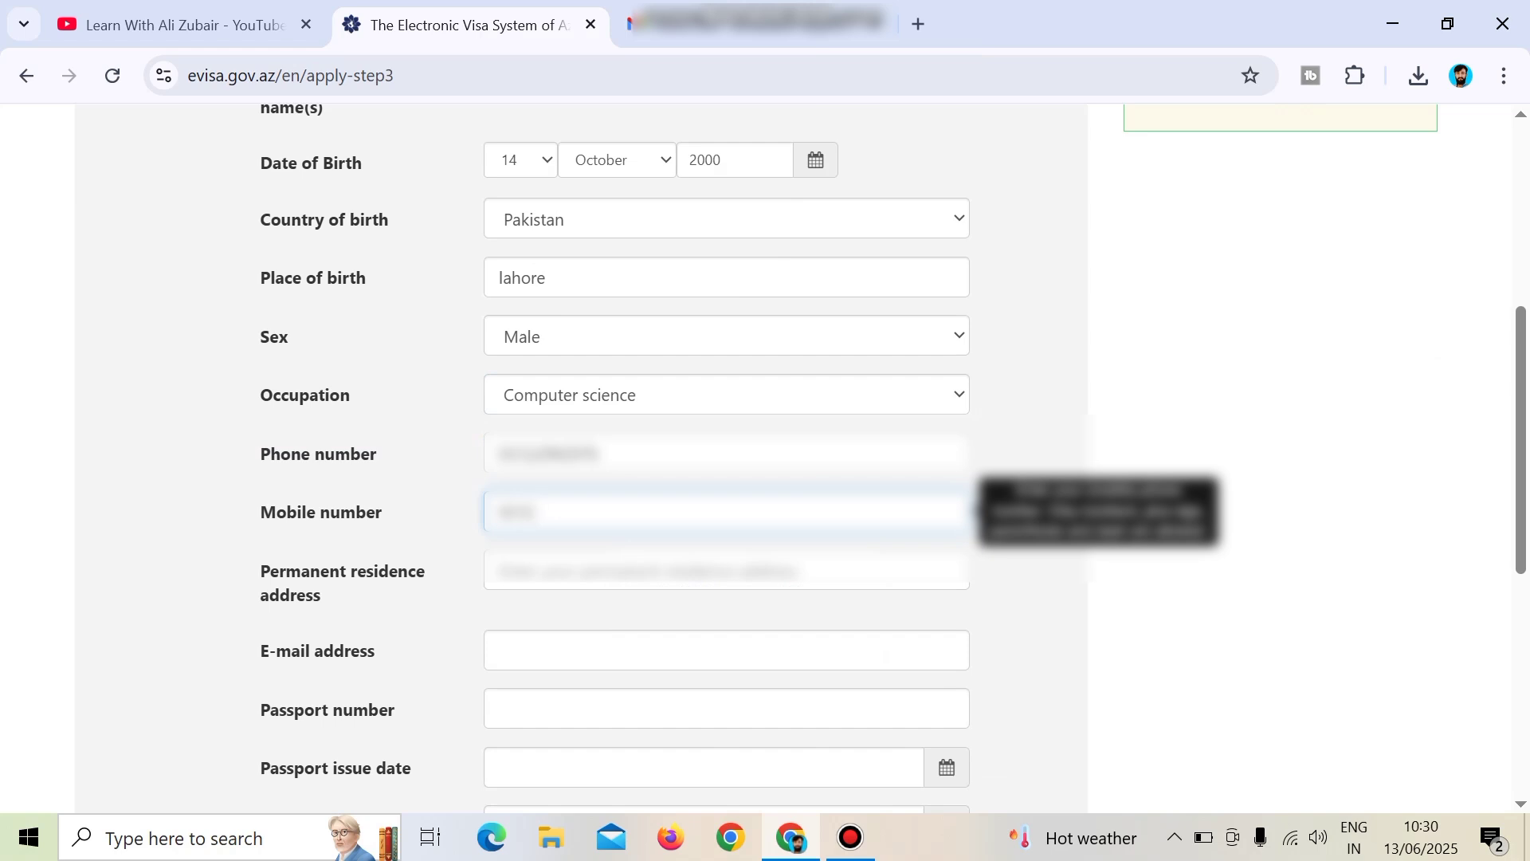
Fill in the permanent residence address and type the applicant's e-mail address.
{"action": "scroll", "coordinate": [765, 458], "scroll_direction": "down", "scroll_amount": 1}
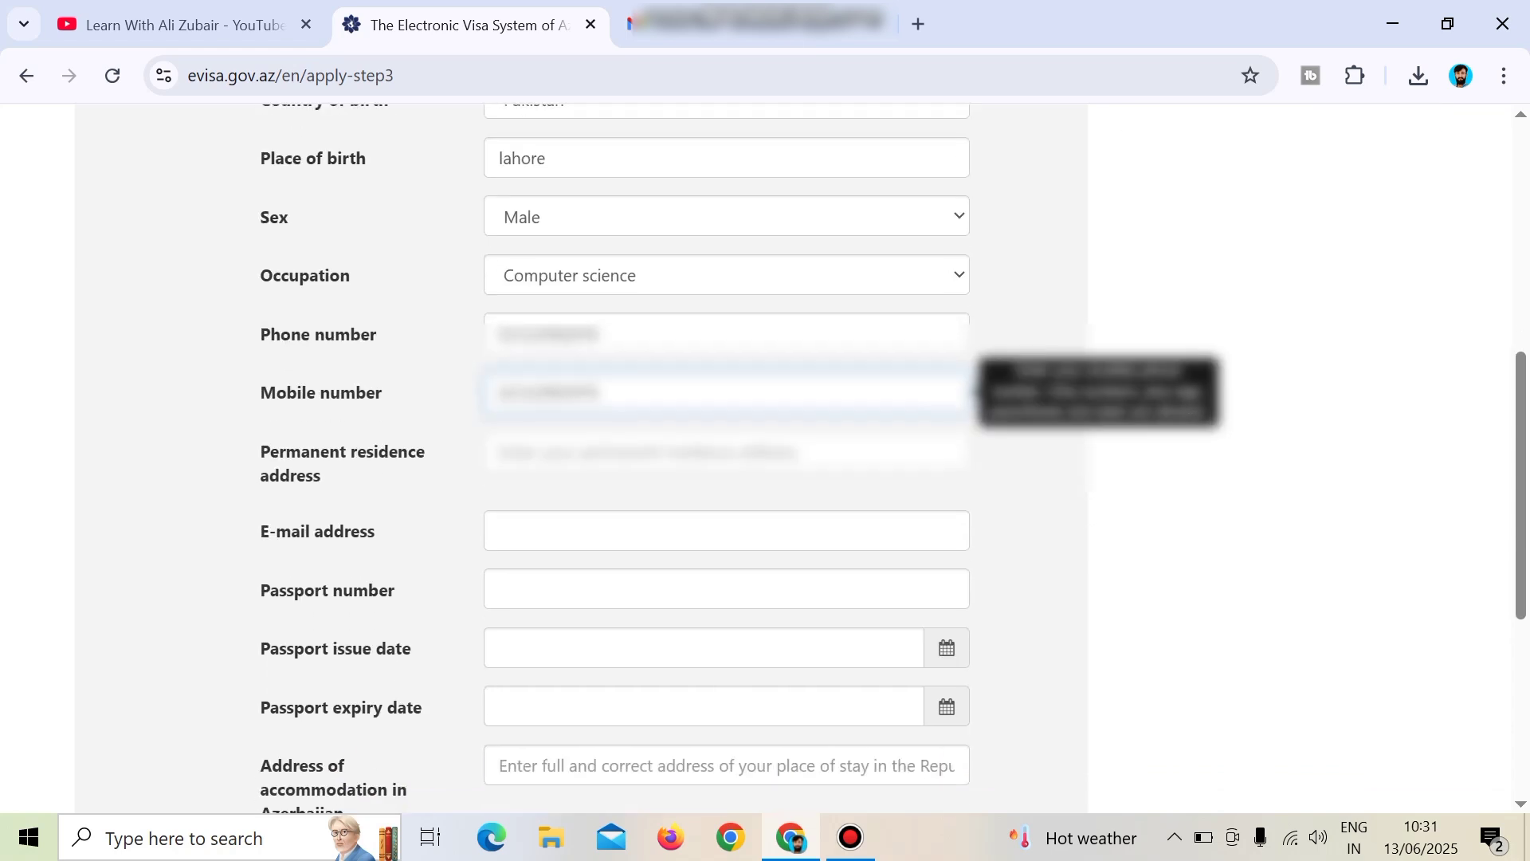
{"action": "left_click", "coordinate": [726, 452]}
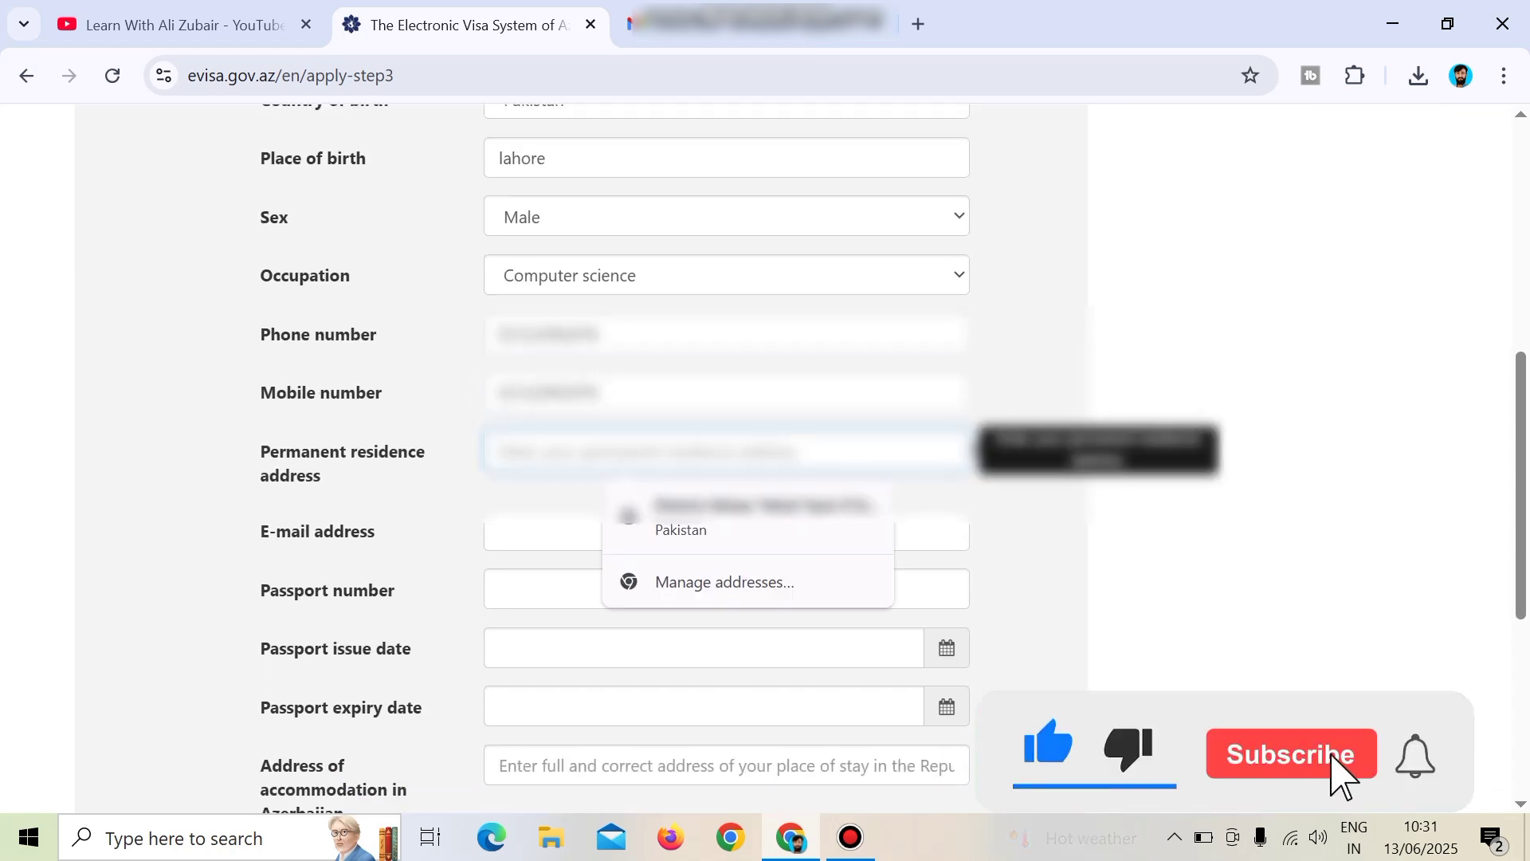
{"action": "type", "text": "sdfsd"}
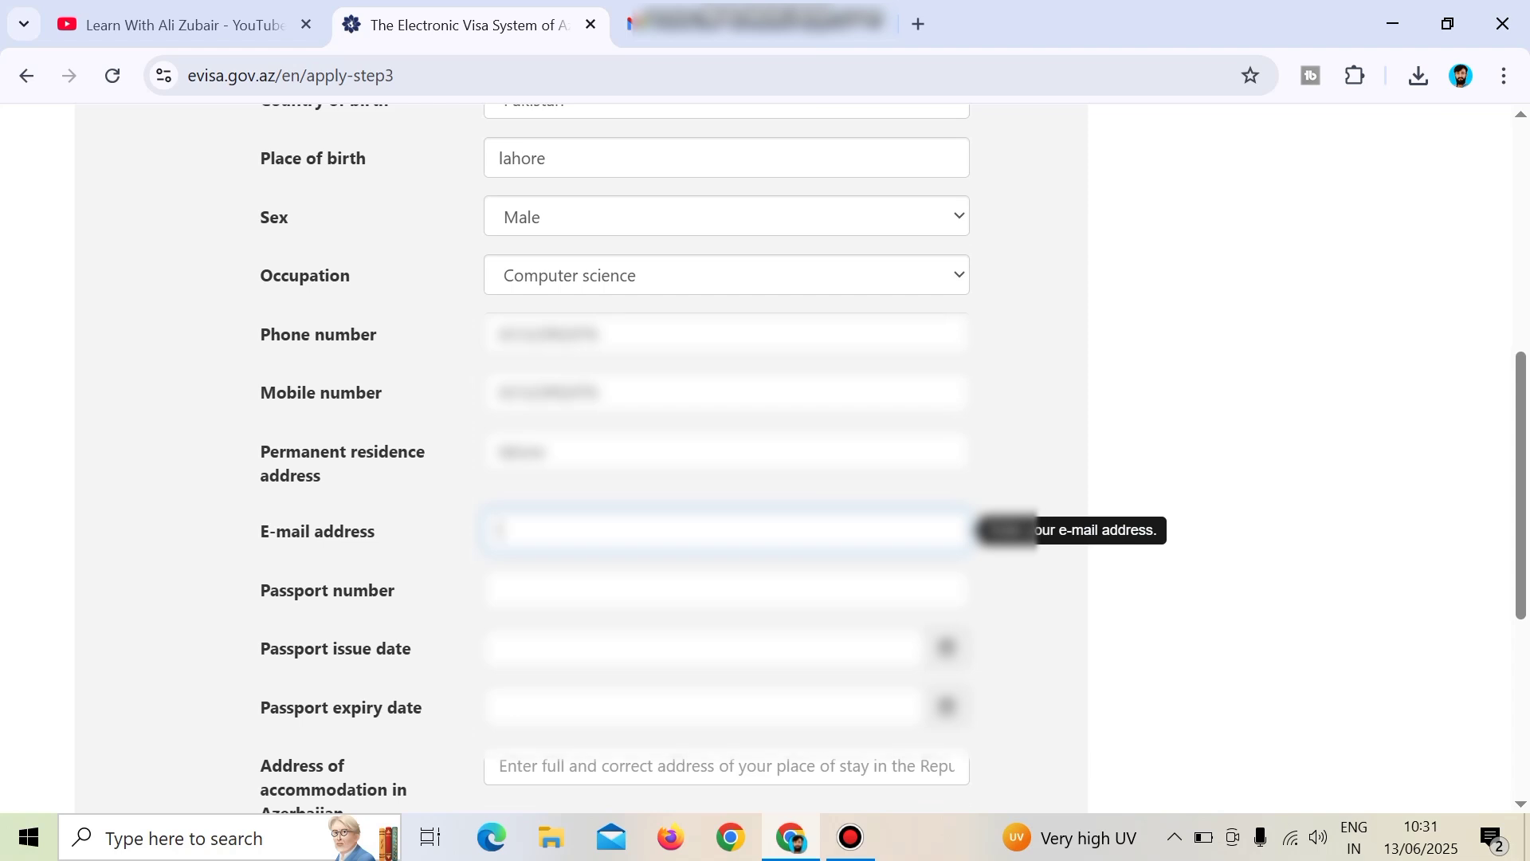
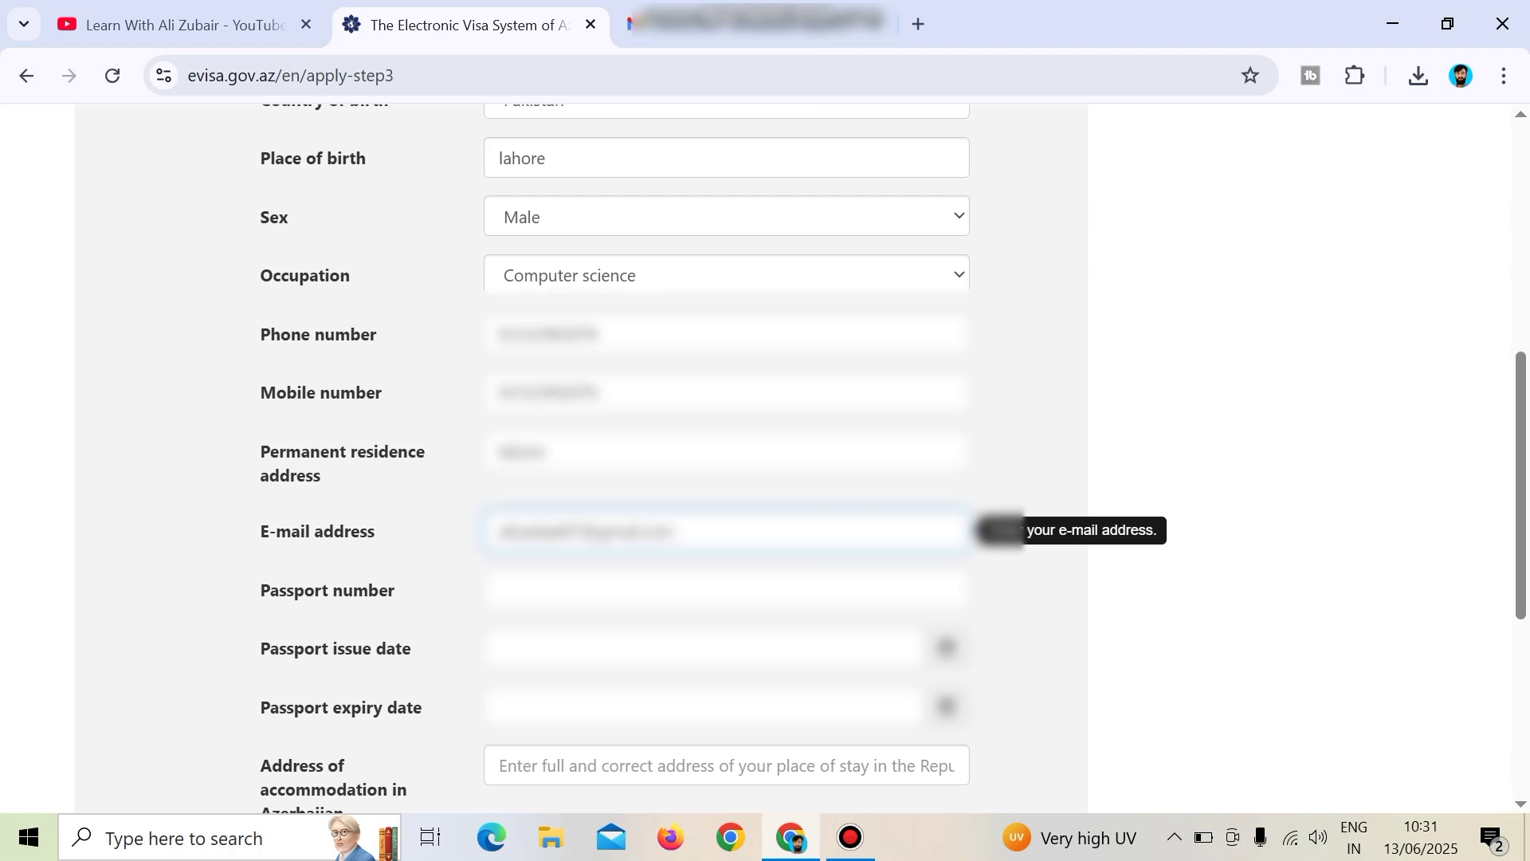
Enter the passport number and pick a May passport issue date.
{"action": "left_click", "coordinate": [725, 590]}
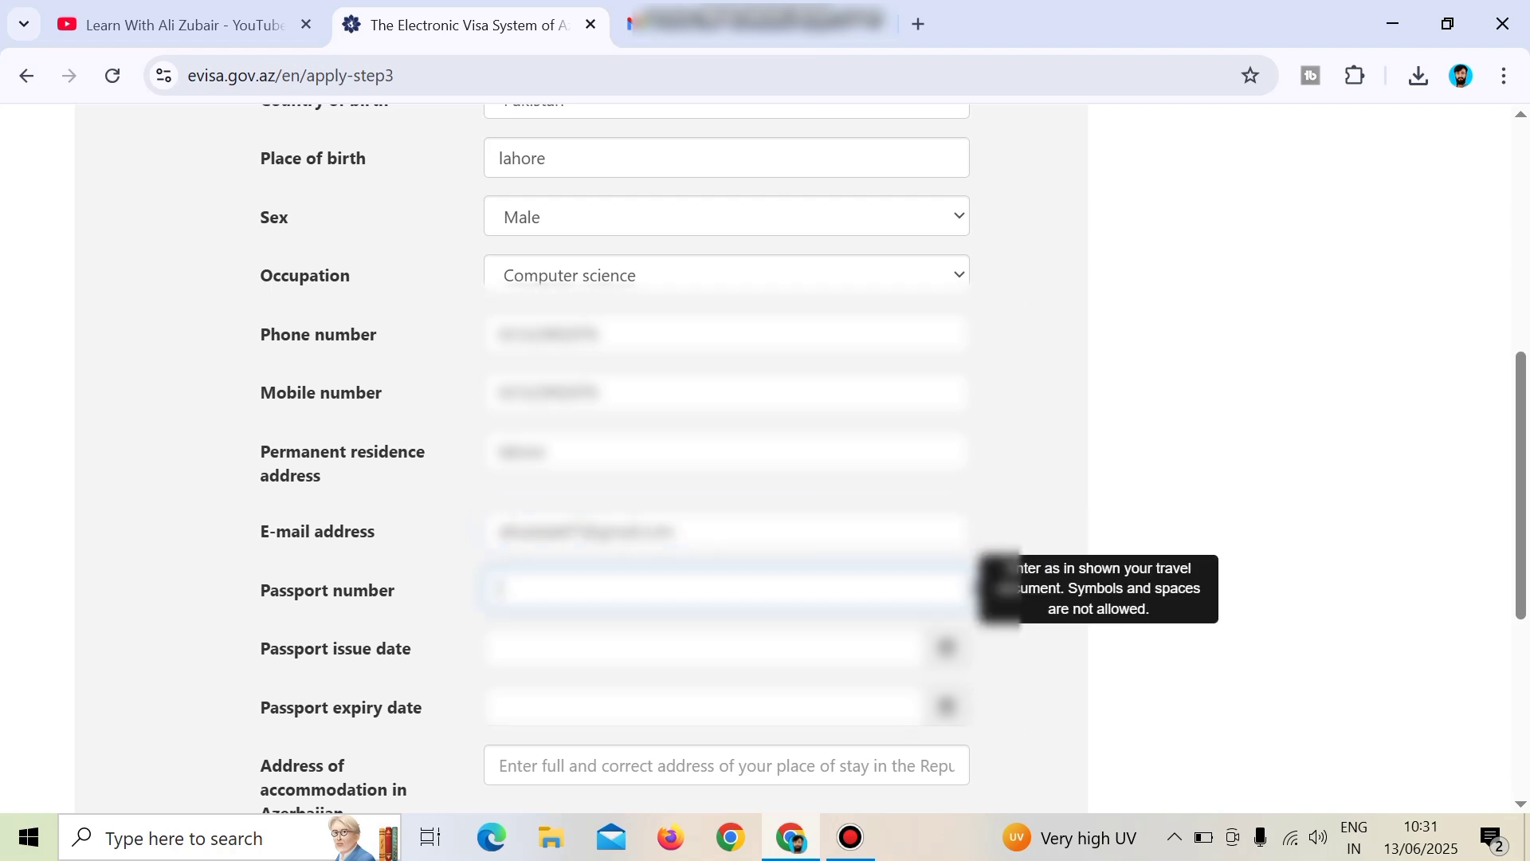
{"action": "type", "text": "AB1234"}
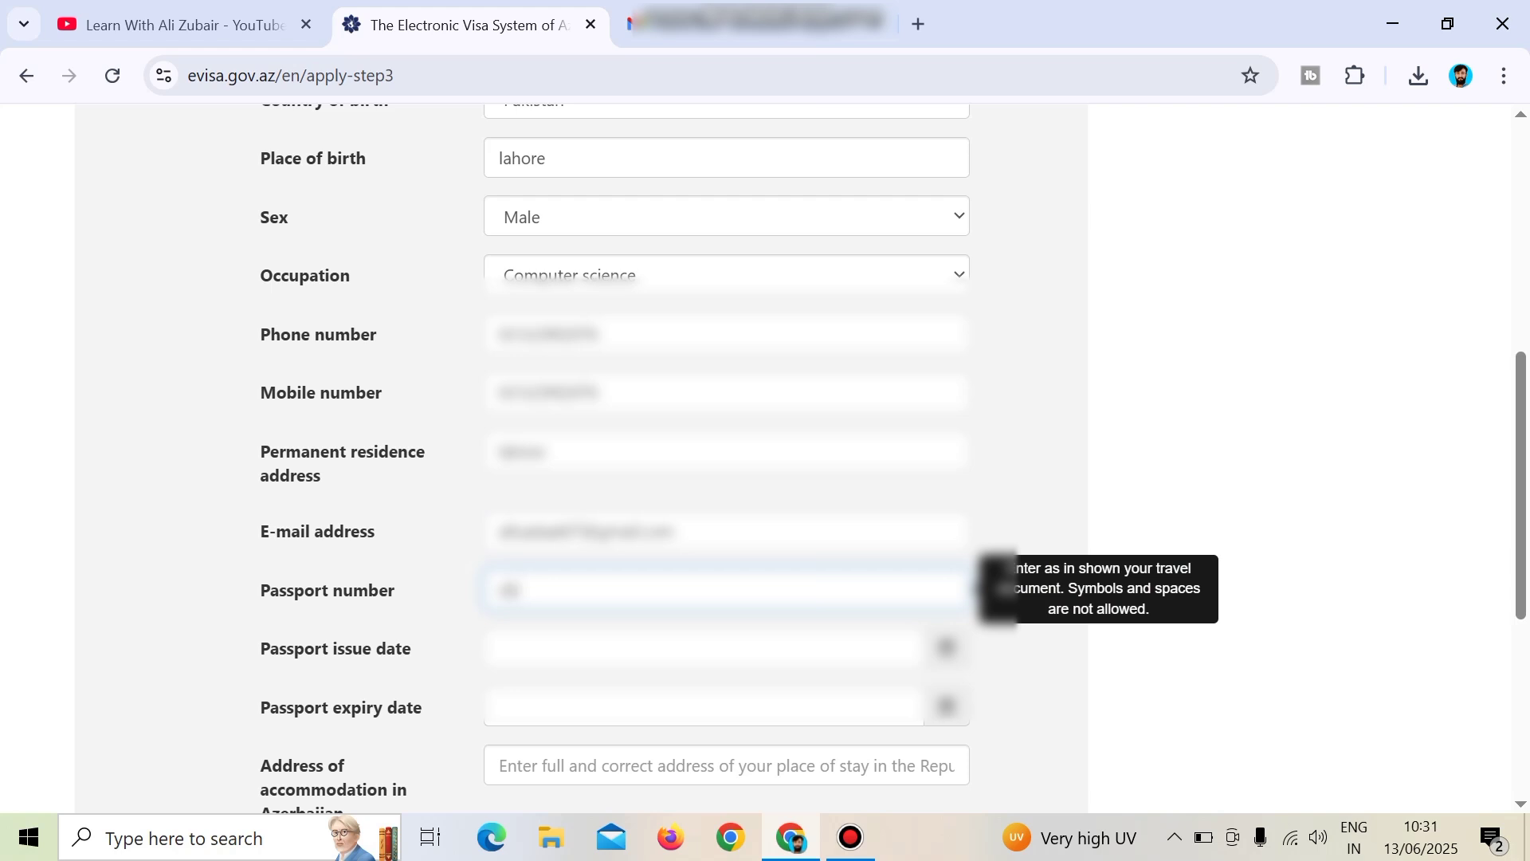
{"action": "type", "text": "56789"}
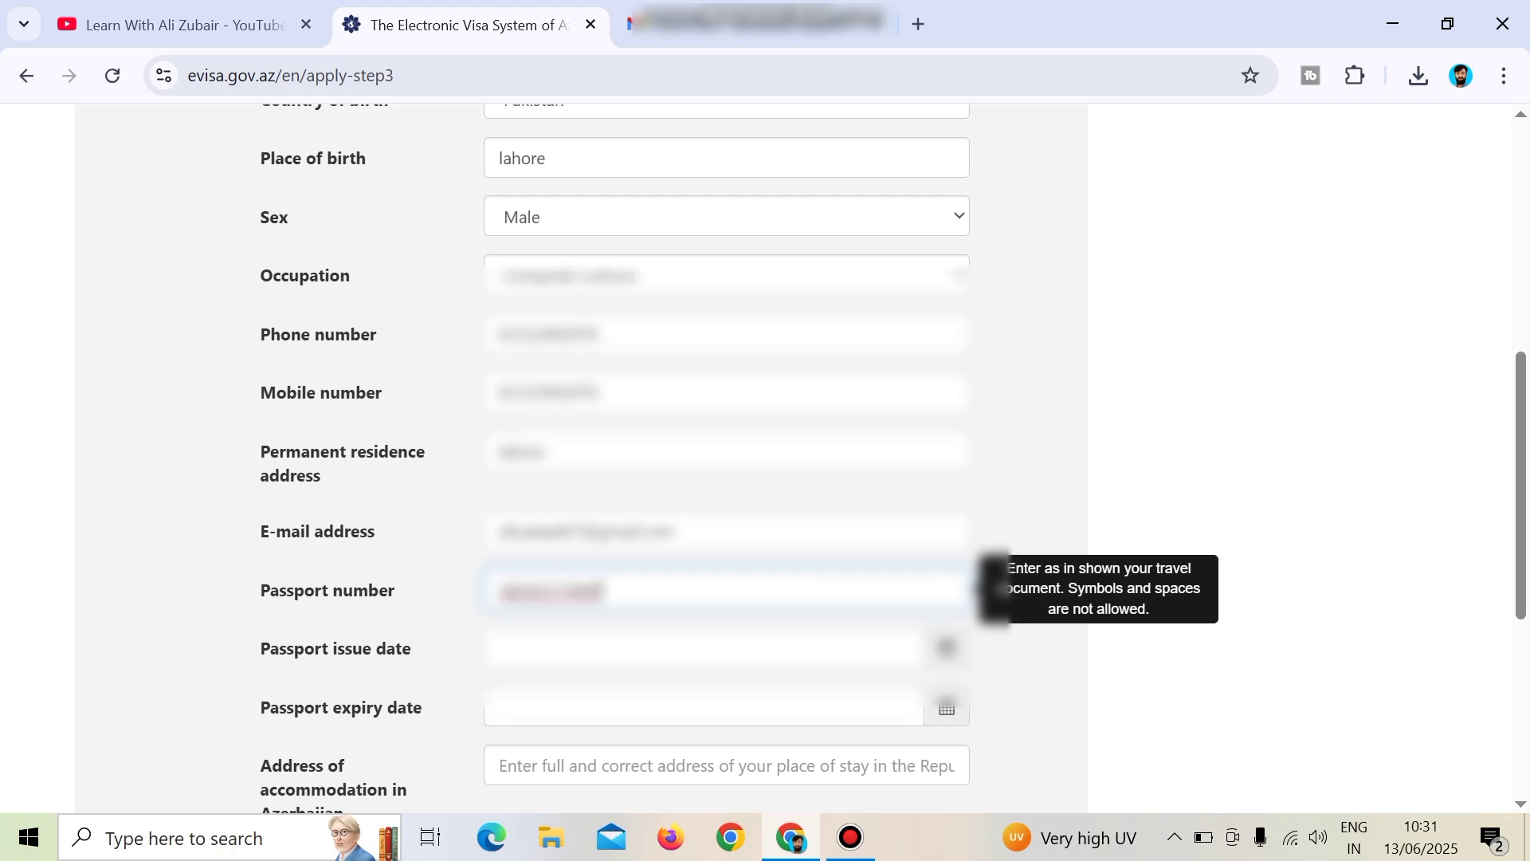
{"action": "key", "text": "BackSpace"}
{"action": "key", "text": "Tab"}
{"action": "left_click", "coordinate": [536, 505]}
{"action": "left_click", "coordinate": [648, 455]}
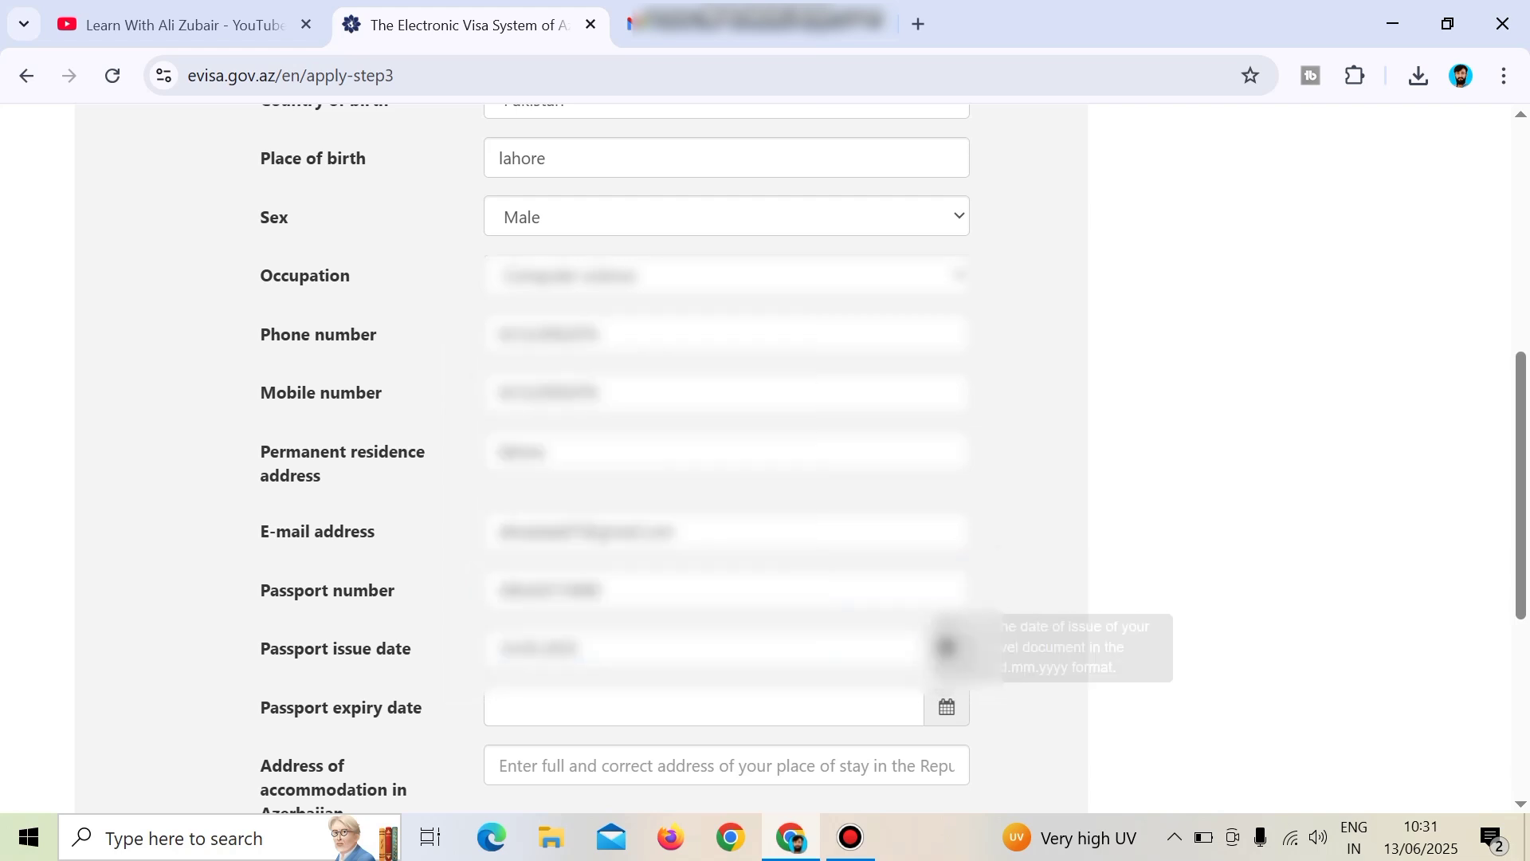
Set the passport expiry date to a day in August 2027.
{"action": "key", "text": "Tab"}
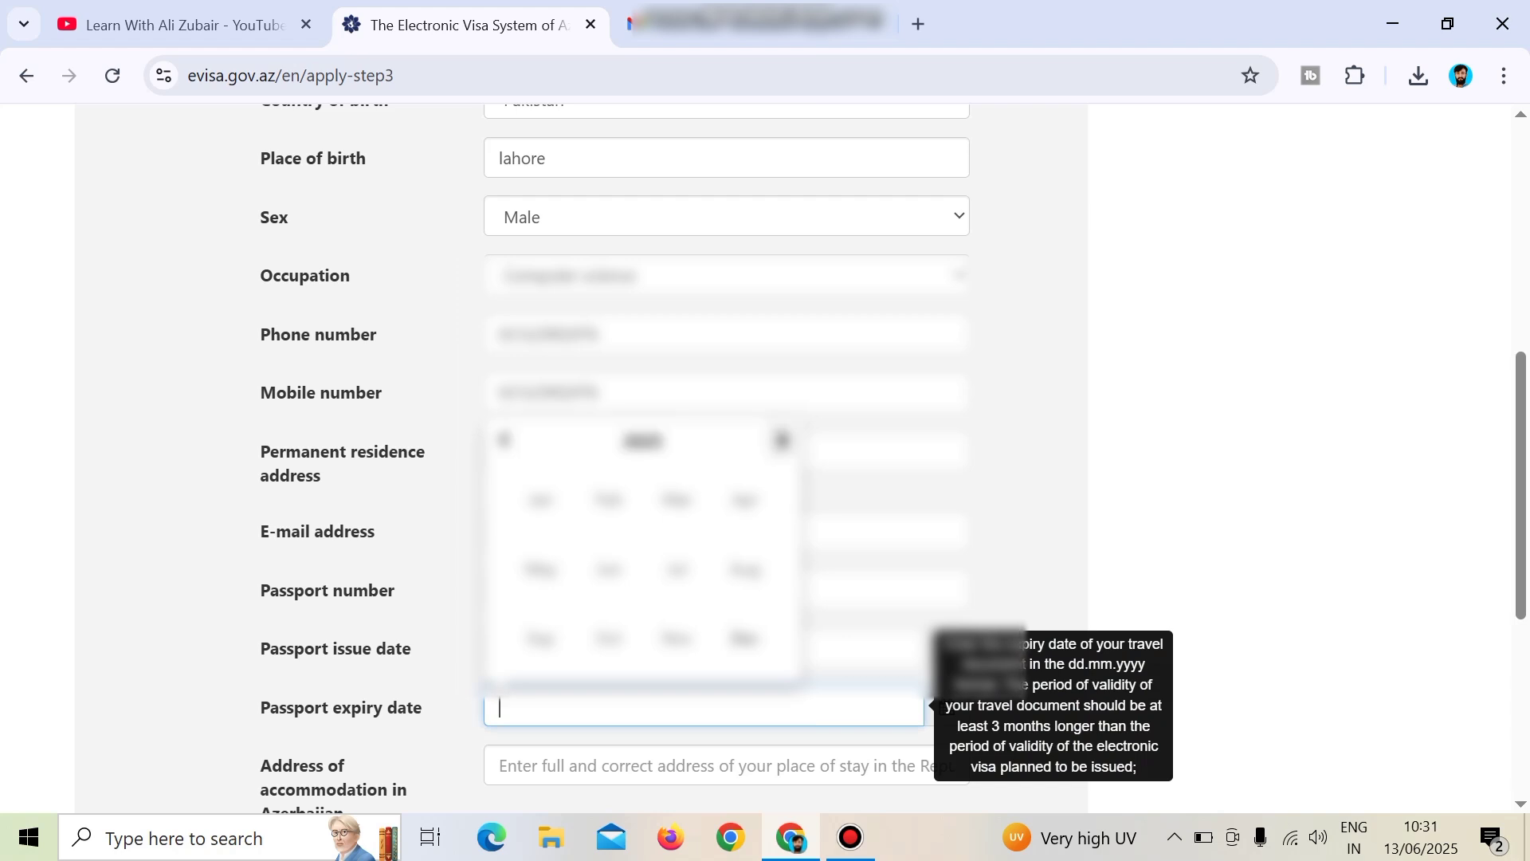
{"action": "left_click", "coordinate": [782, 440]}
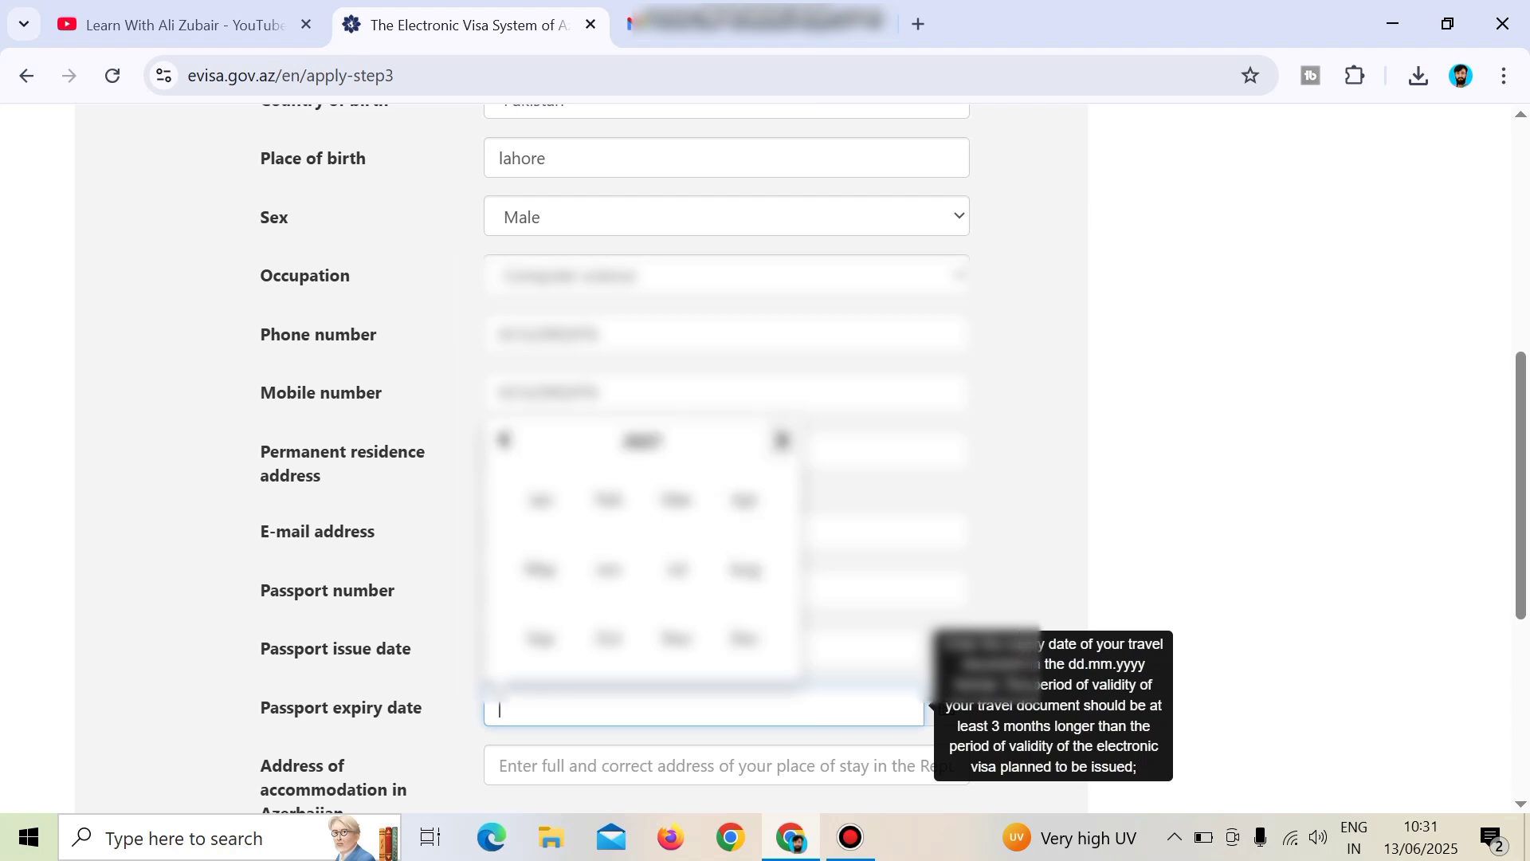
{"action": "left_click", "coordinate": [745, 569]}
{"action": "left_click", "coordinate": [737, 625]}
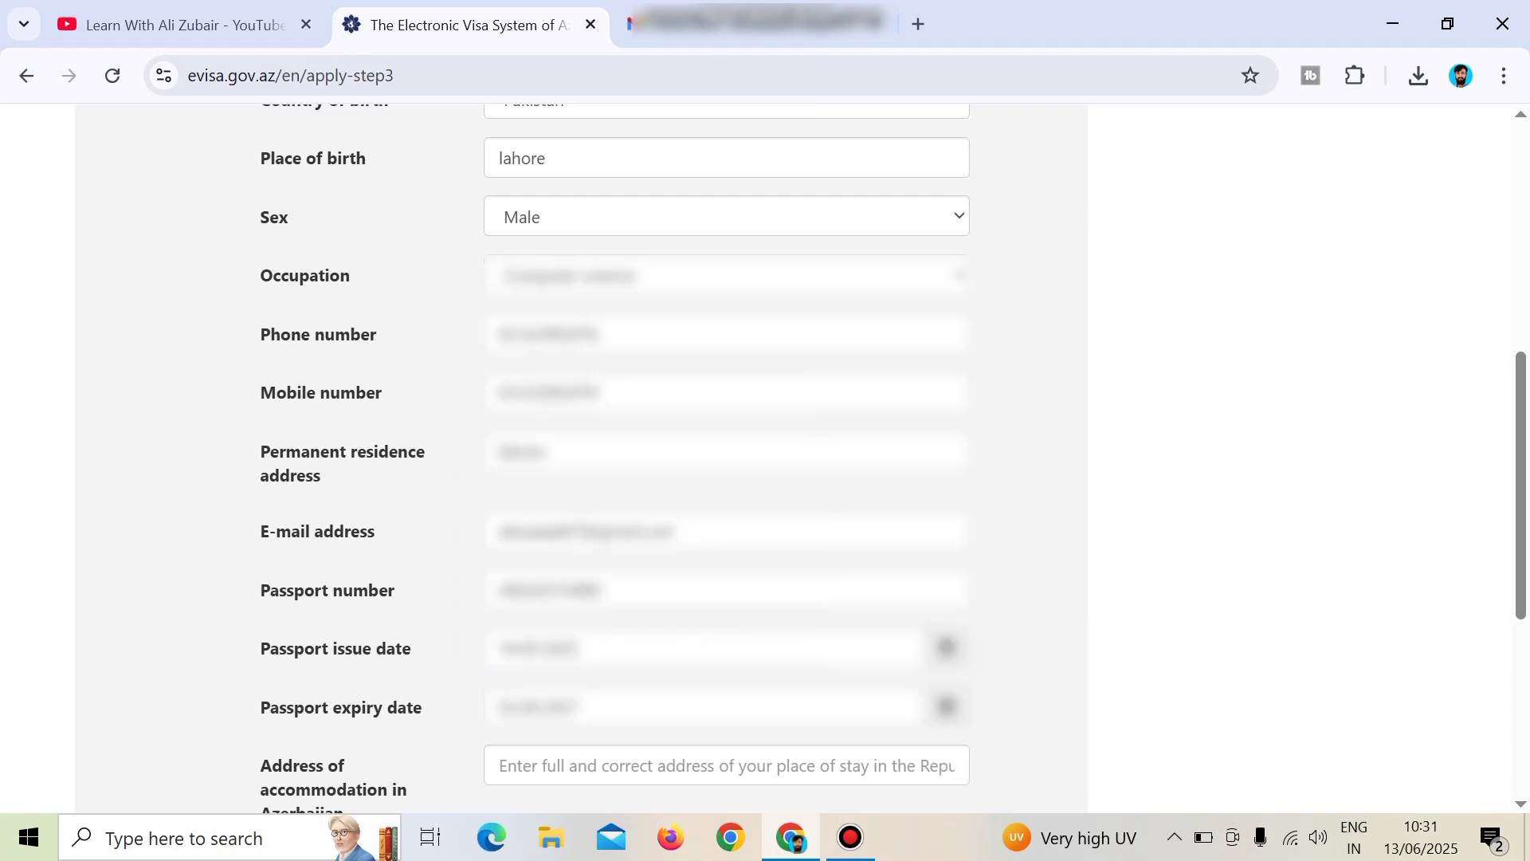
{"action": "scroll", "coordinate": [736, 625], "scroll_direction": "down", "scroll_amount": 3}
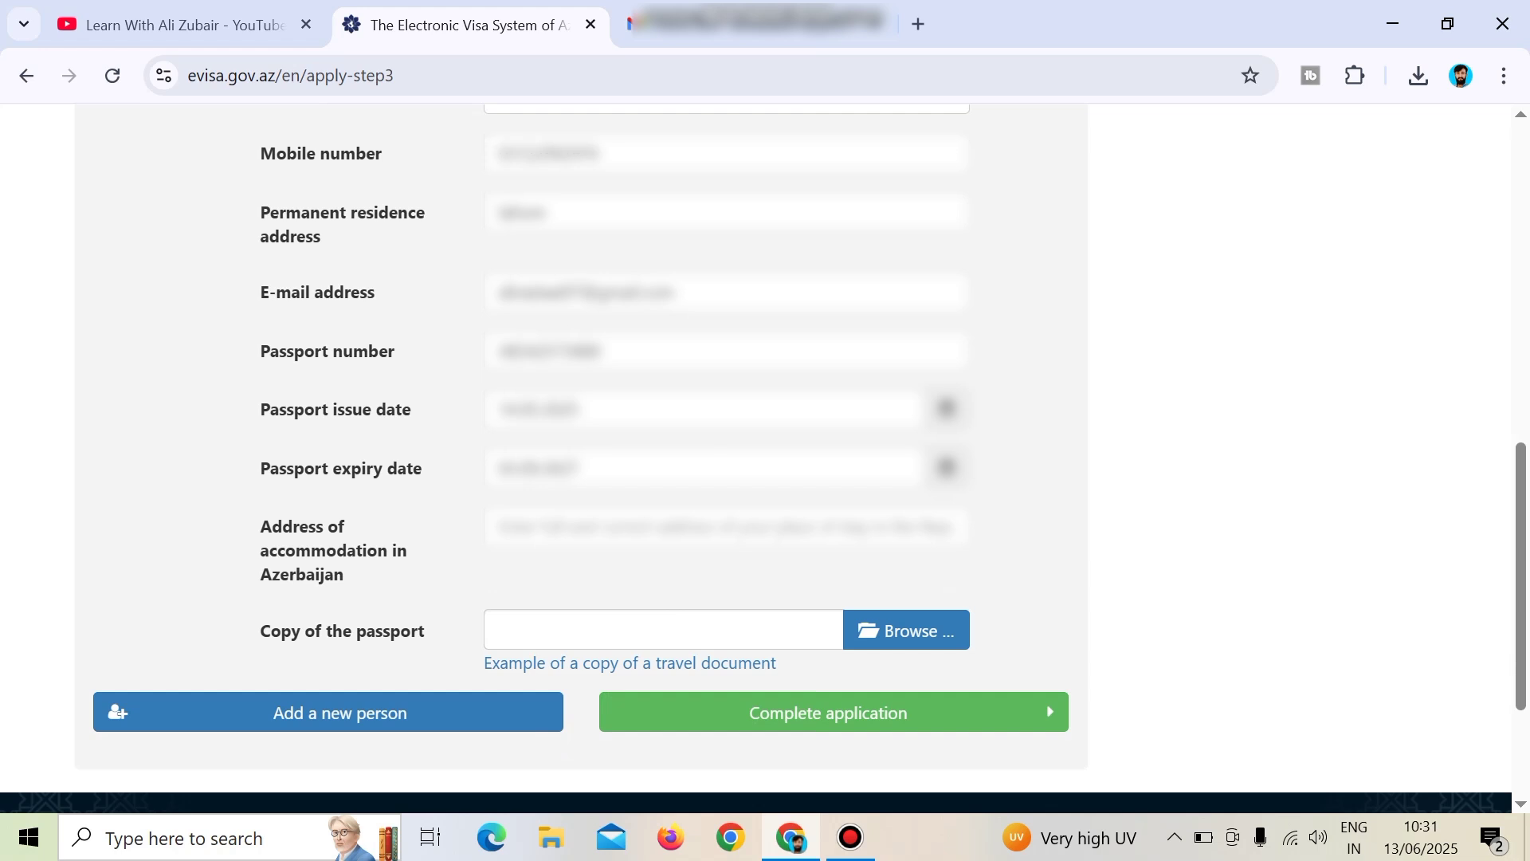
Enter 'hotel' as the address of accommodation.
{"action": "left_click_drag", "start_coordinate": [262, 527], "coordinate": [343, 574]}
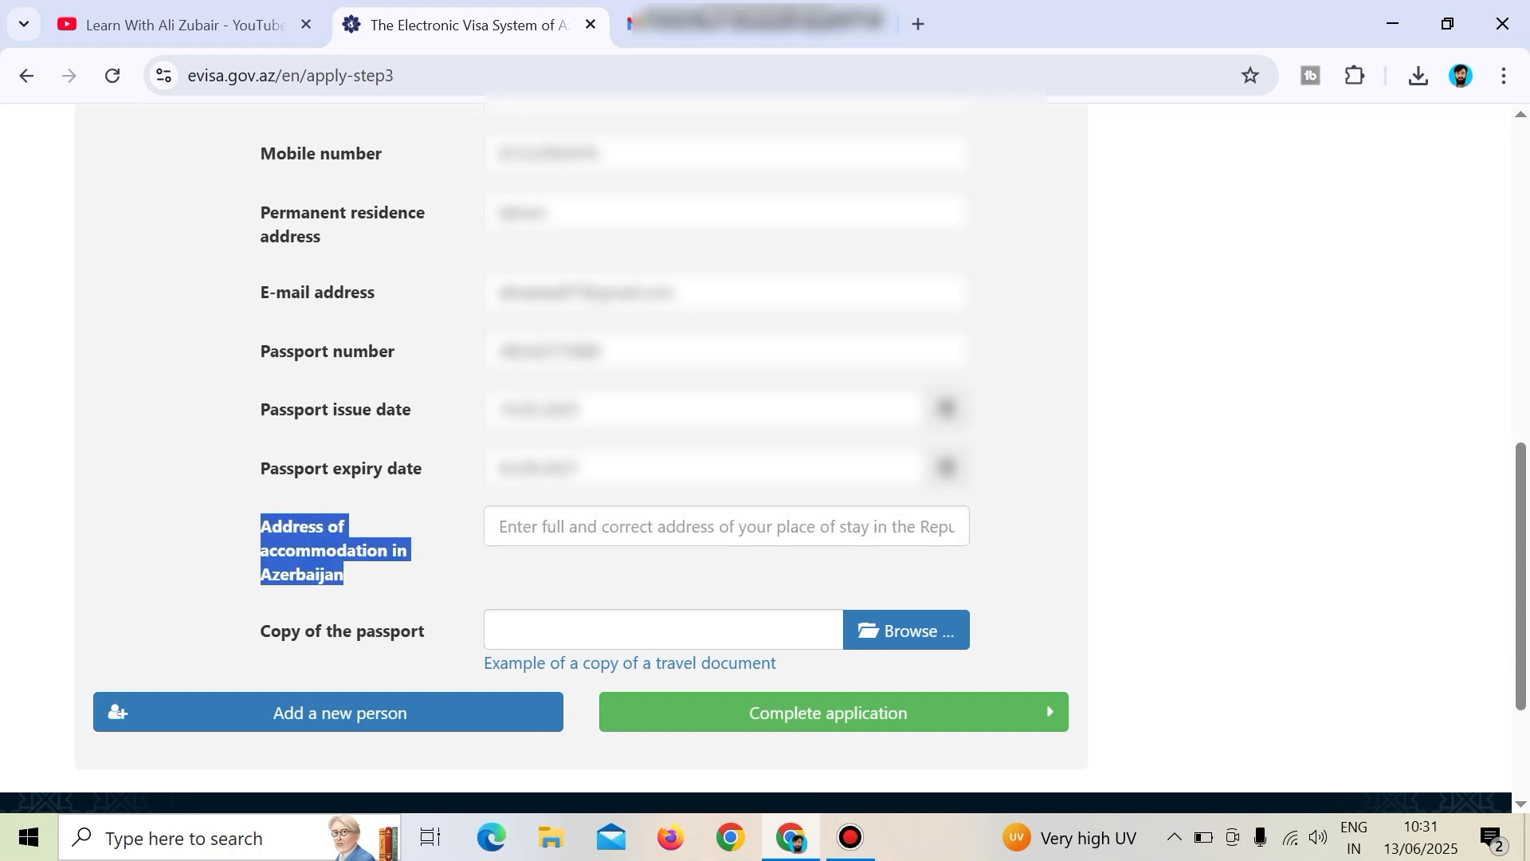
{"action": "left_click", "coordinate": [343, 573]}
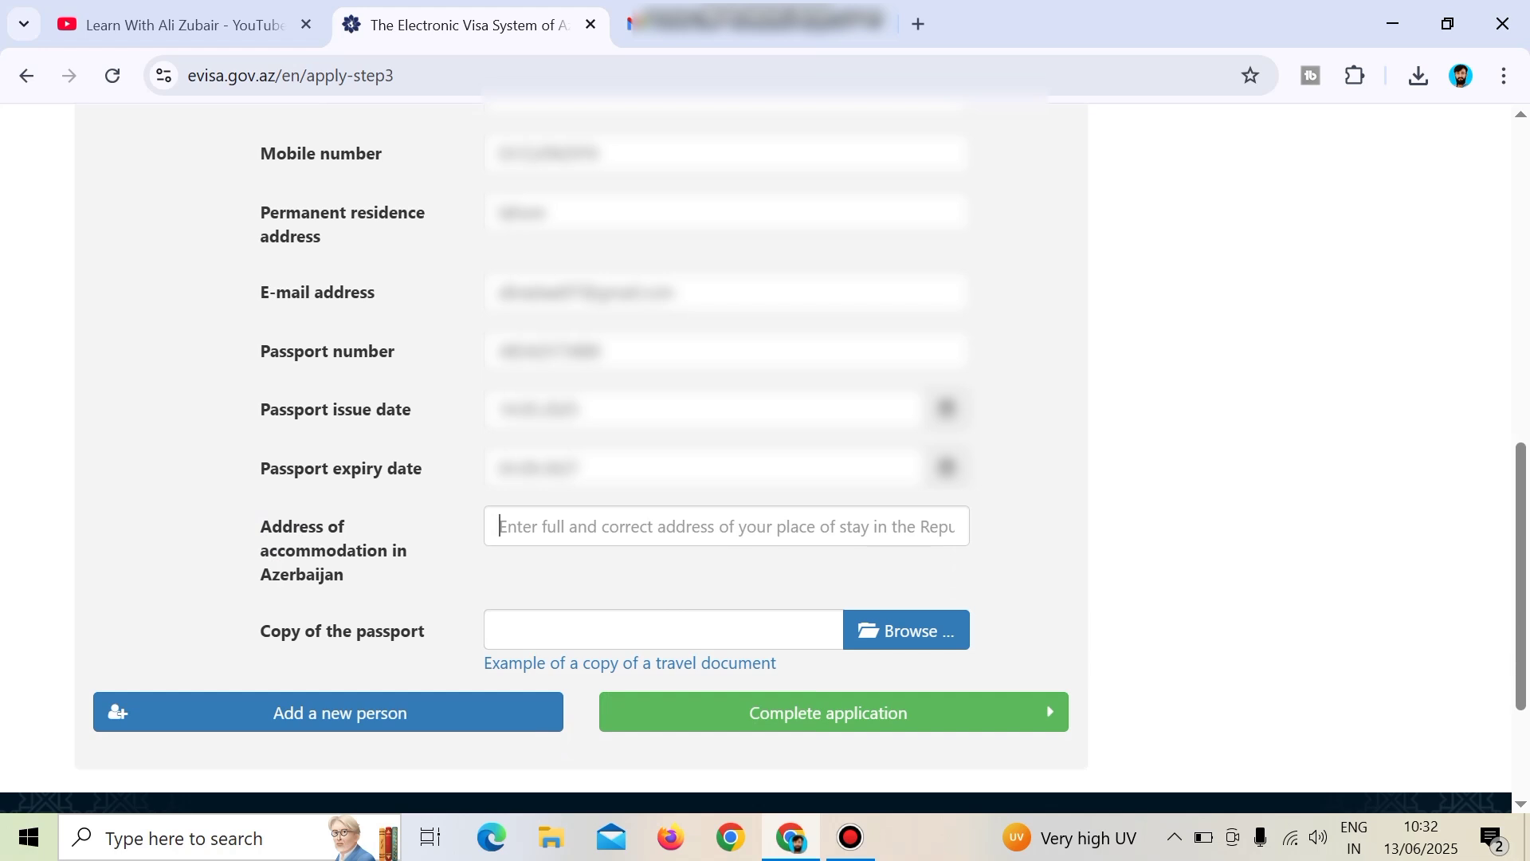
{"action": "left_click", "coordinate": [500, 526]}
{"action": "type", "text": "hotel"}
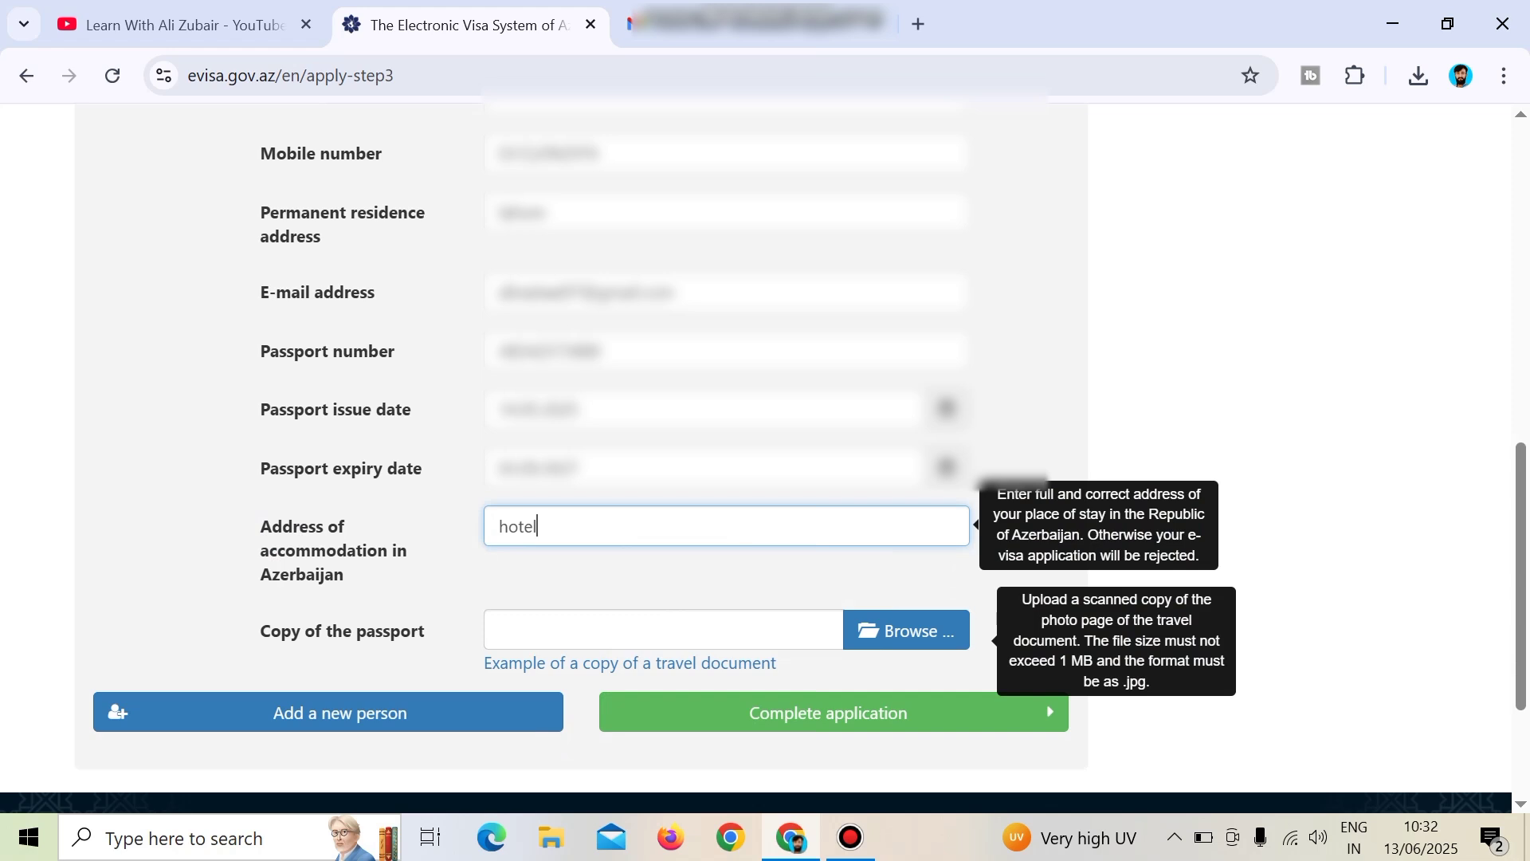
Upload passport.jpg from Downloads as the passport copy.
{"action": "left_click", "coordinate": [907, 630]}
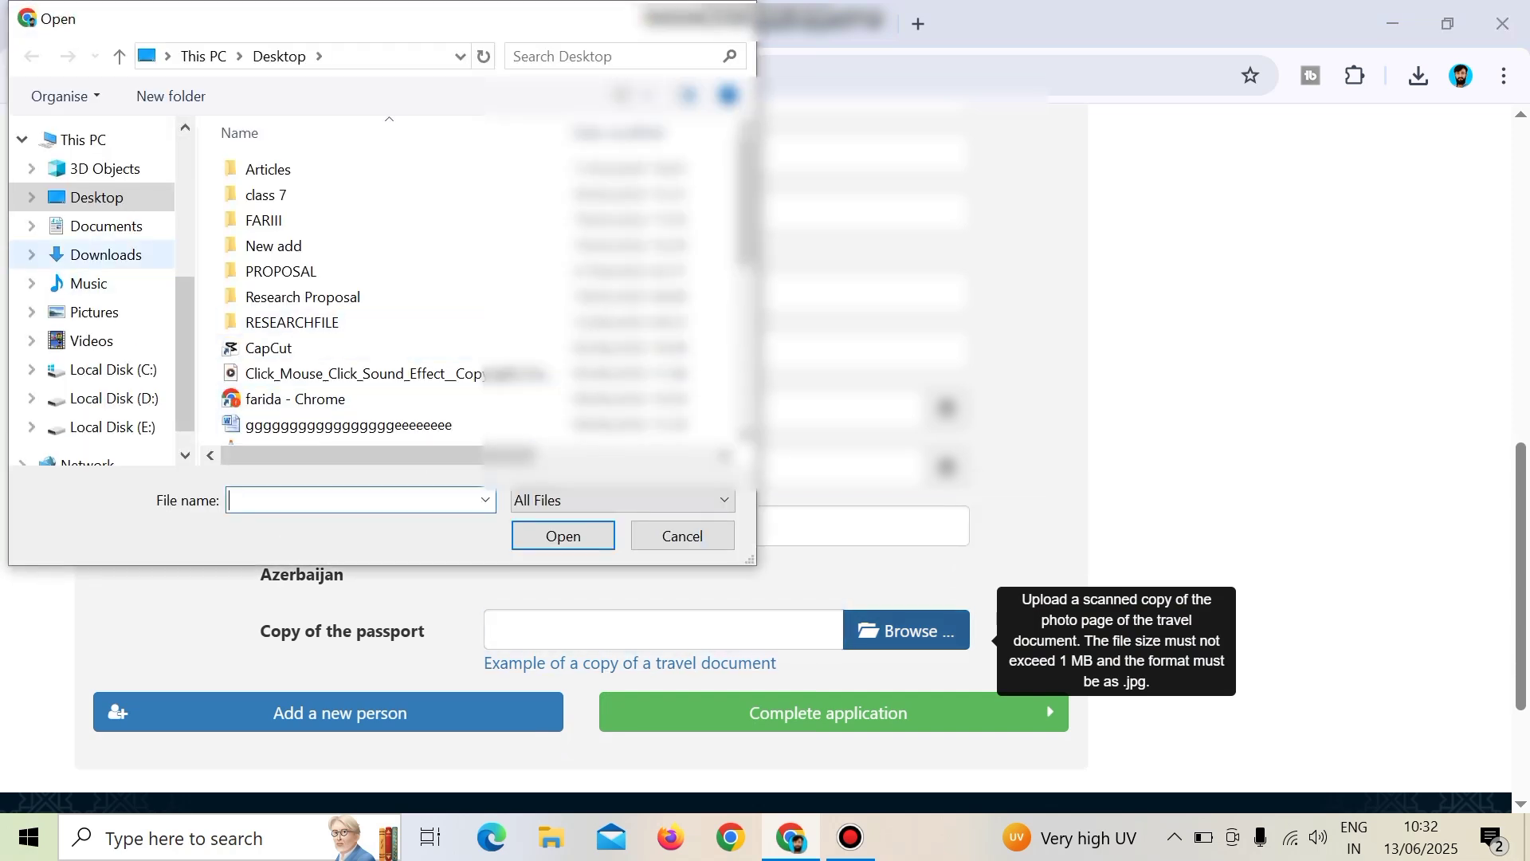
{"action": "left_click", "coordinate": [106, 254]}
{"action": "left_click", "coordinate": [274, 199]}
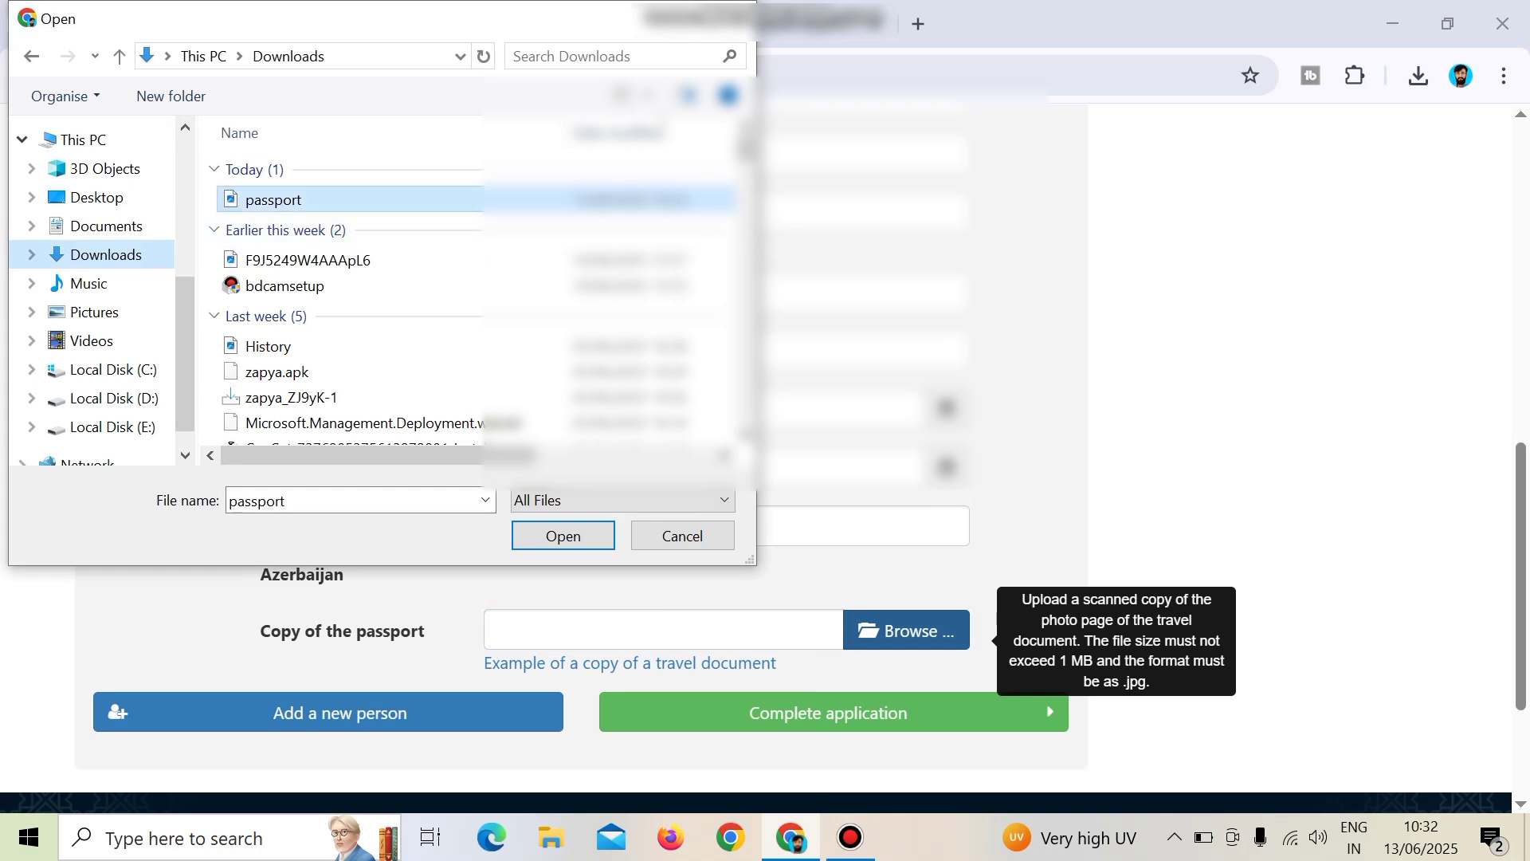
{"action": "left_click", "coordinate": [564, 536]}
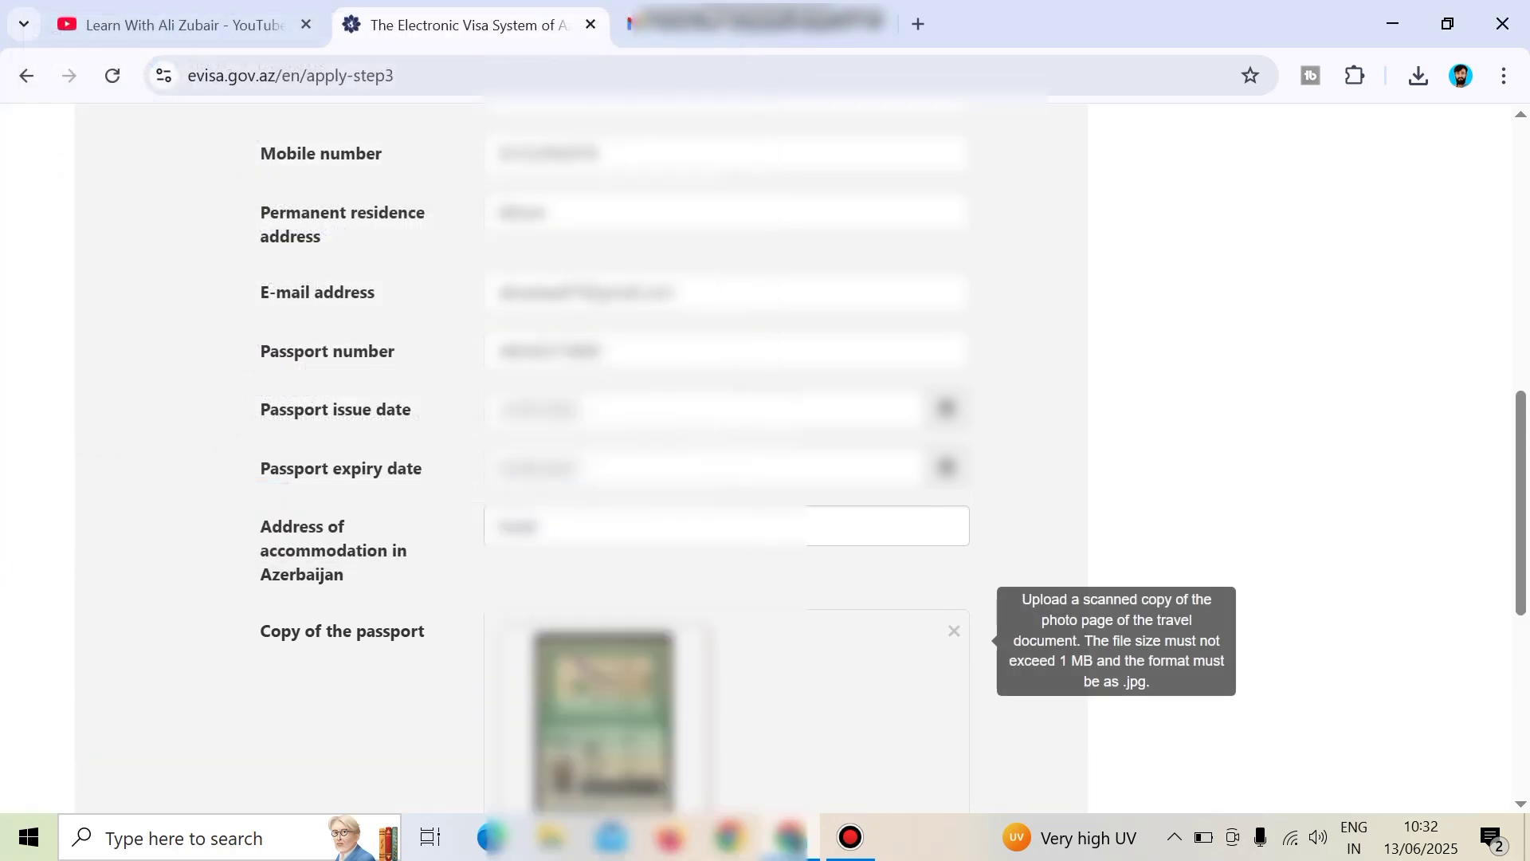
{"action": "scroll", "coordinate": [590, 642], "scroll_direction": "down", "scroll_amount": 3}
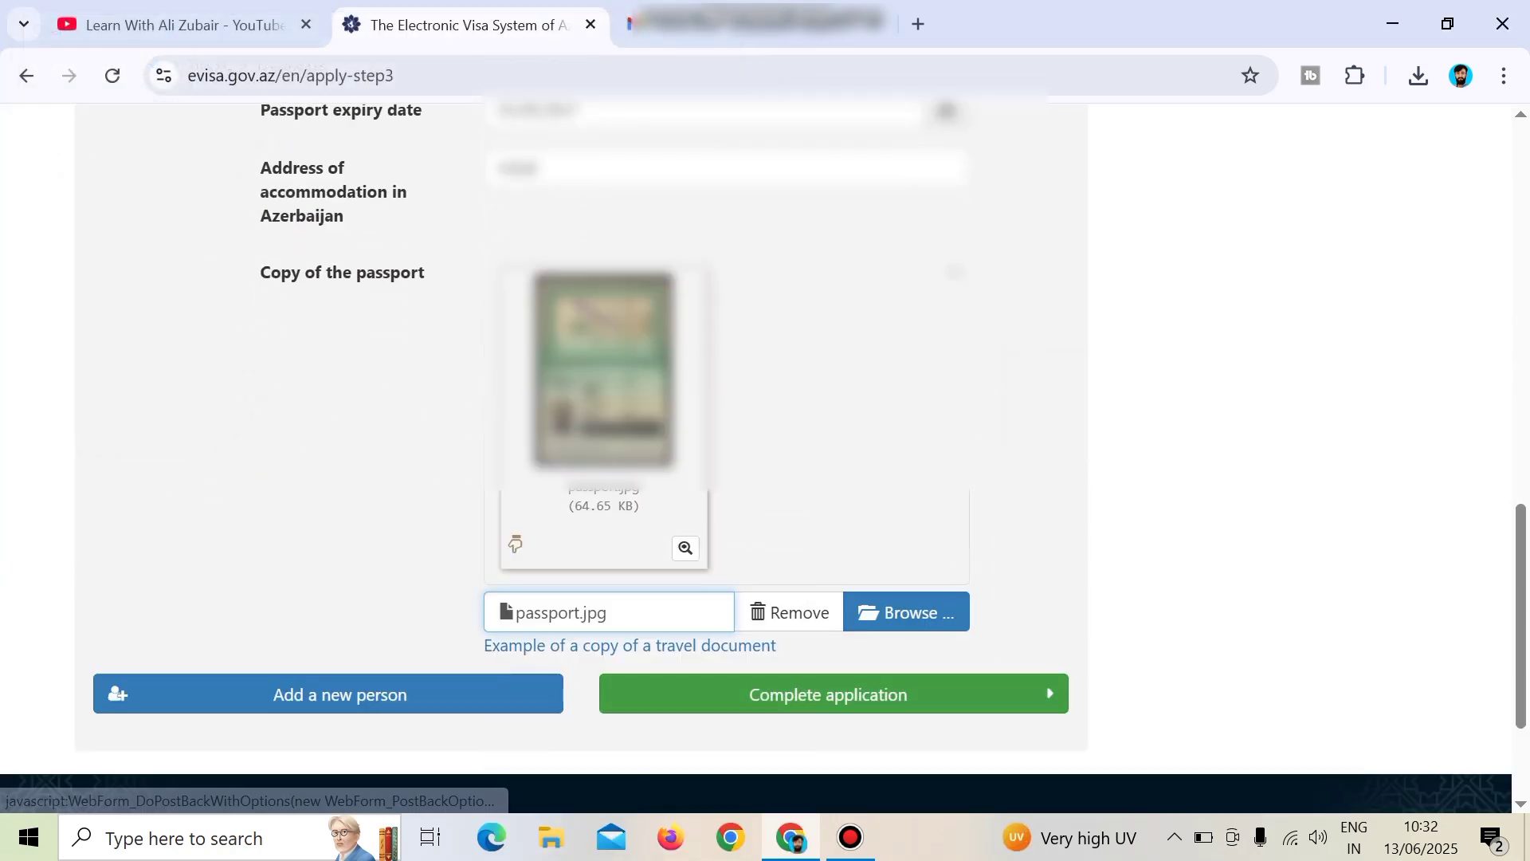
Complete the application, submit it from the Verify review, and dismiss the save-address popup.
{"action": "left_click", "coordinate": [834, 694]}
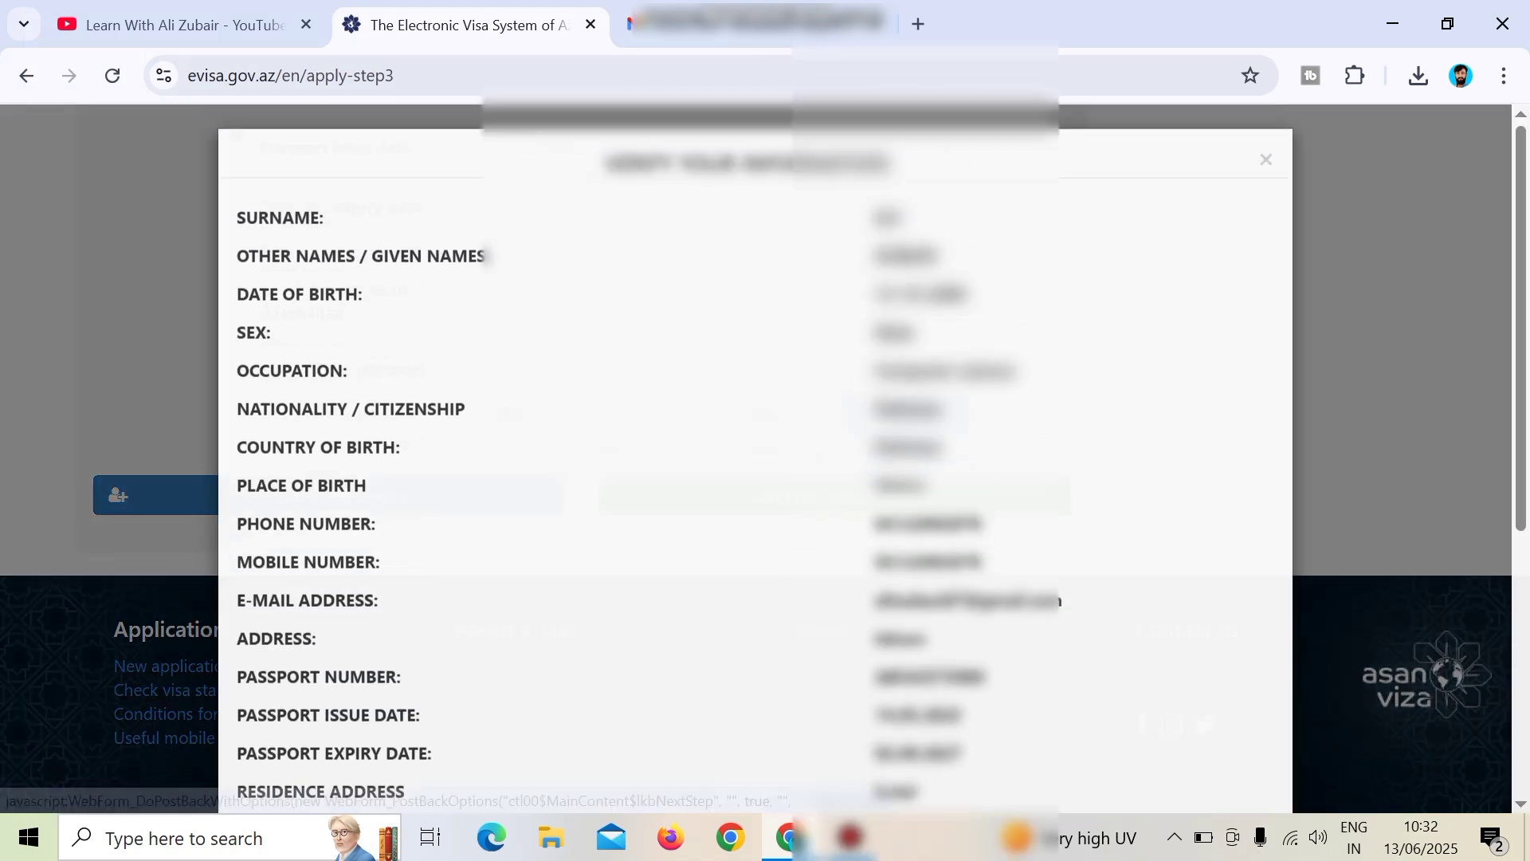
{"action": "scroll", "coordinate": [756, 459], "scroll_direction": "down", "scroll_amount": 3}
{"action": "scroll", "coordinate": [755, 458], "scroll_direction": "up", "scroll_amount": 3}
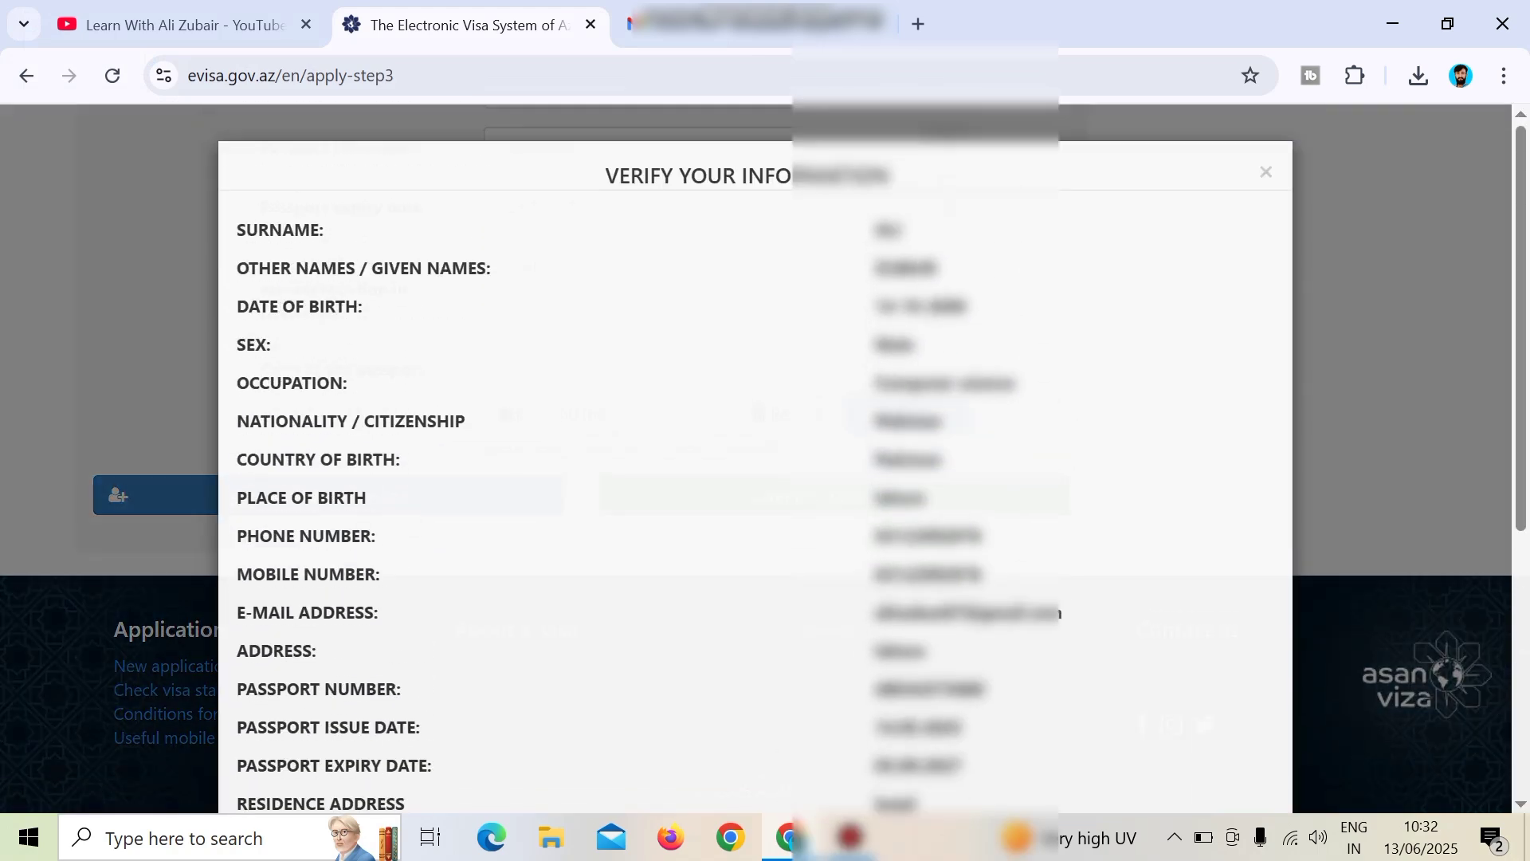
{"action": "scroll", "coordinate": [755, 458], "scroll_direction": "down", "scroll_amount": 5}
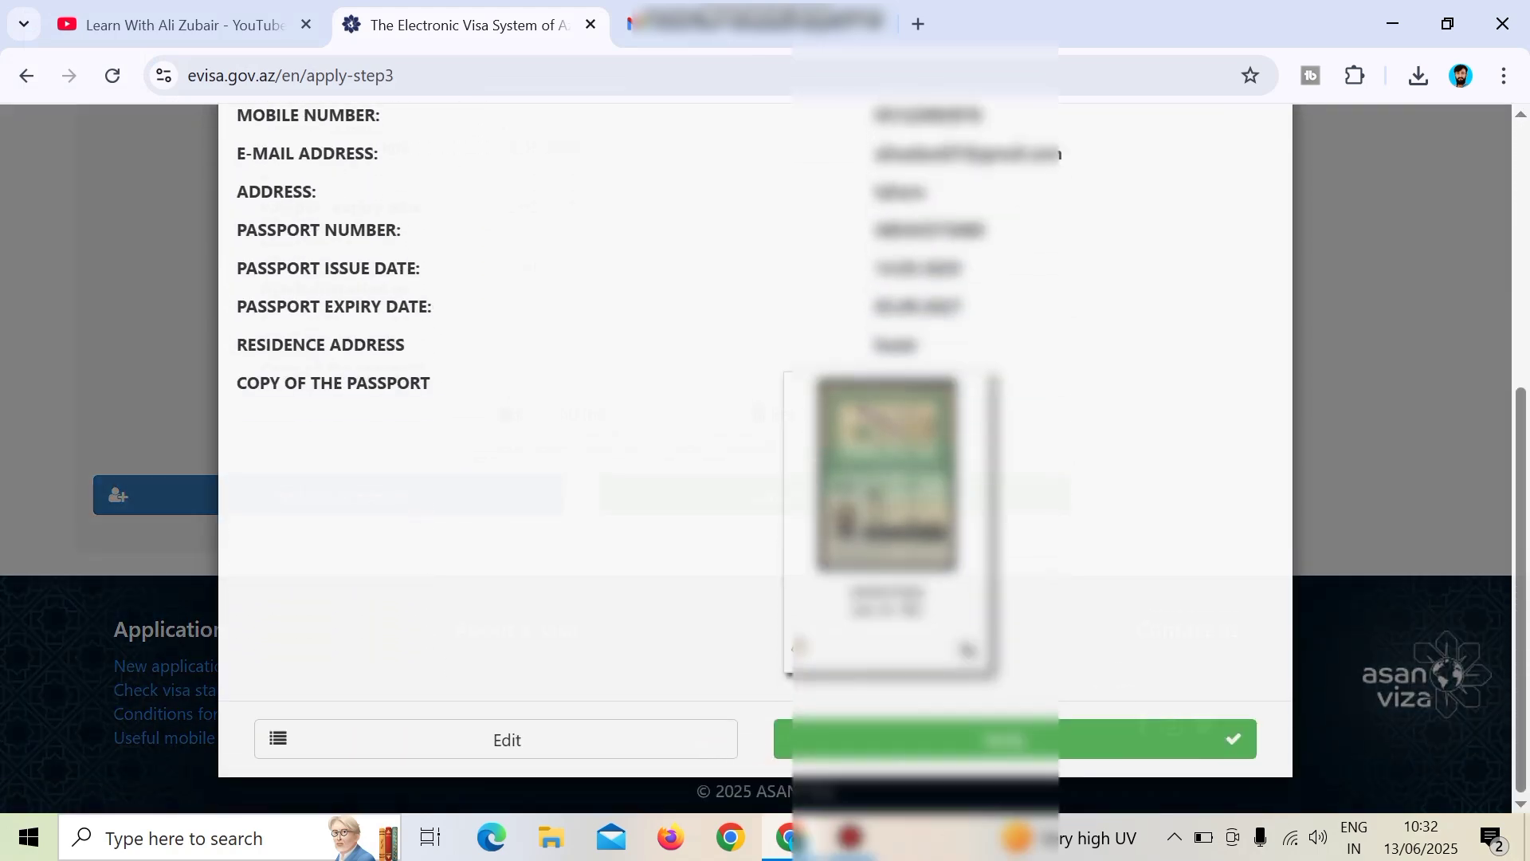
{"action": "left_click", "coordinate": [1004, 739]}
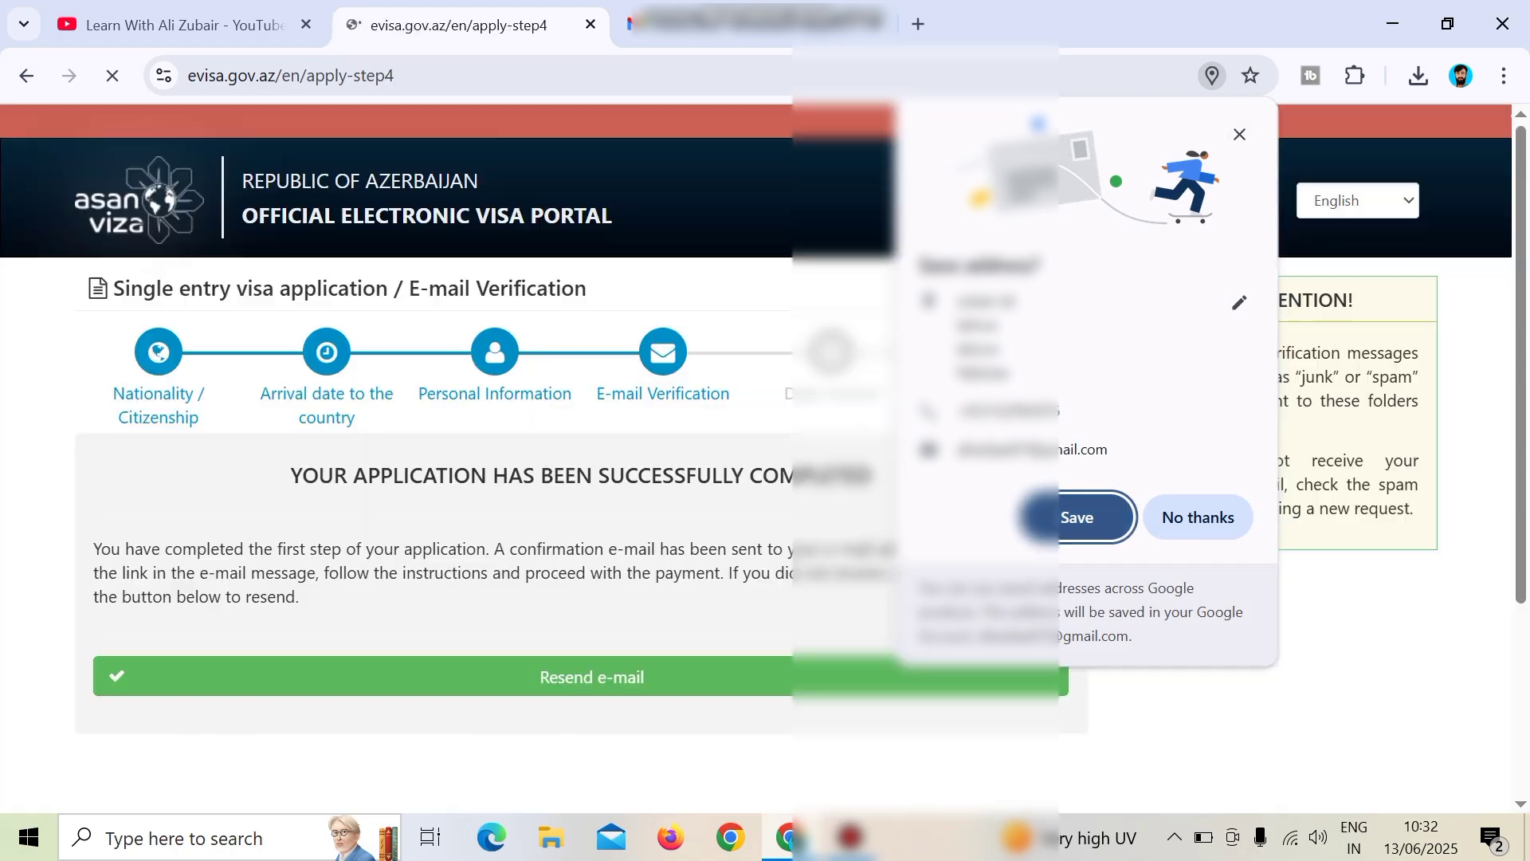
{"action": "left_click", "coordinate": [1239, 135]}
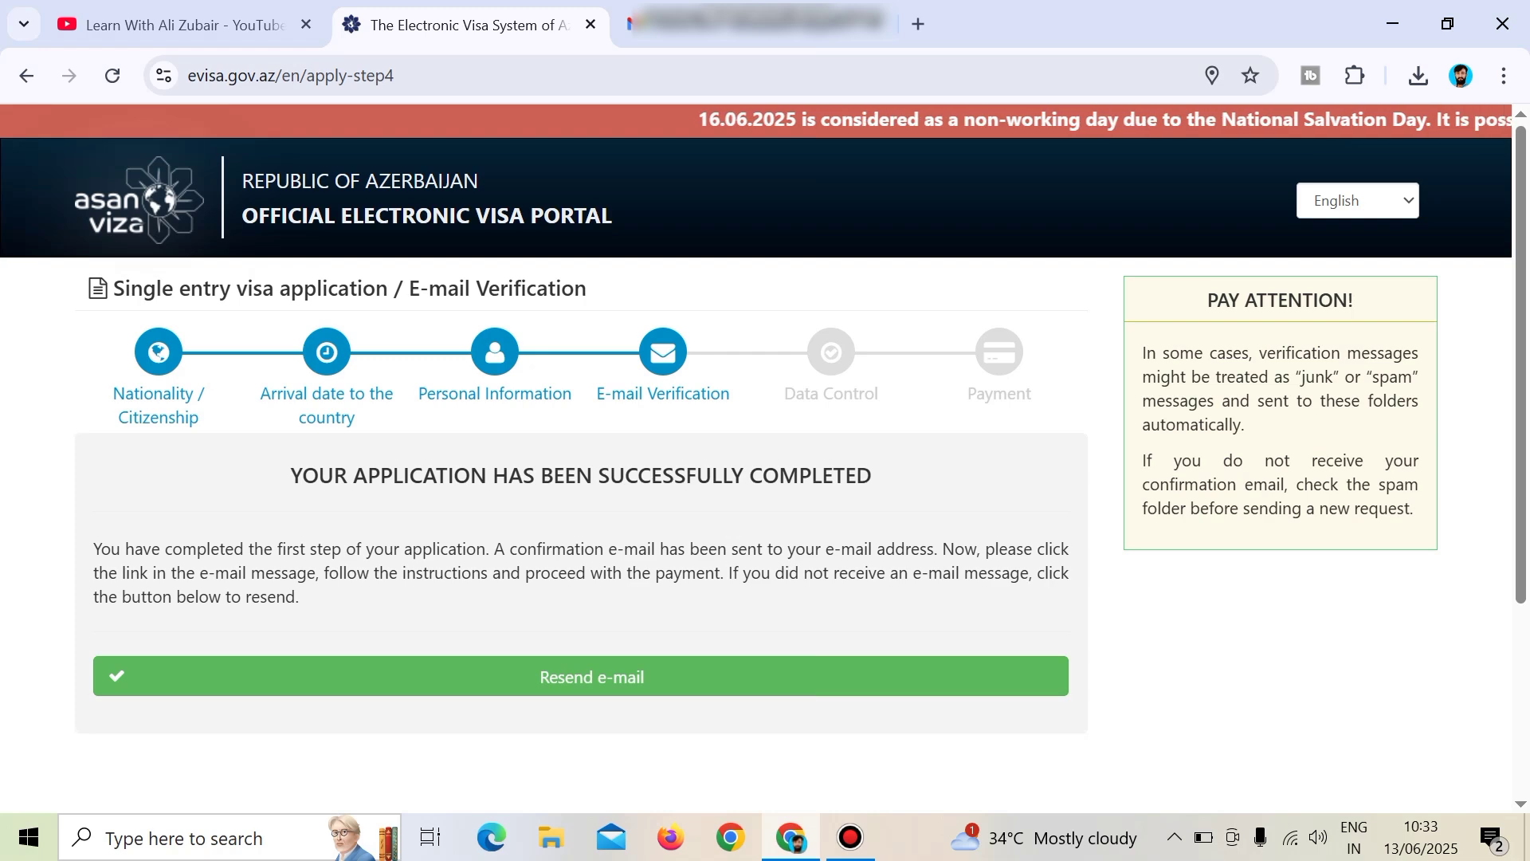
Open the e-Visa Azerbaijan verification e-mail in Gmail and approve it.
{"action": "left_click", "coordinate": [757, 24]}
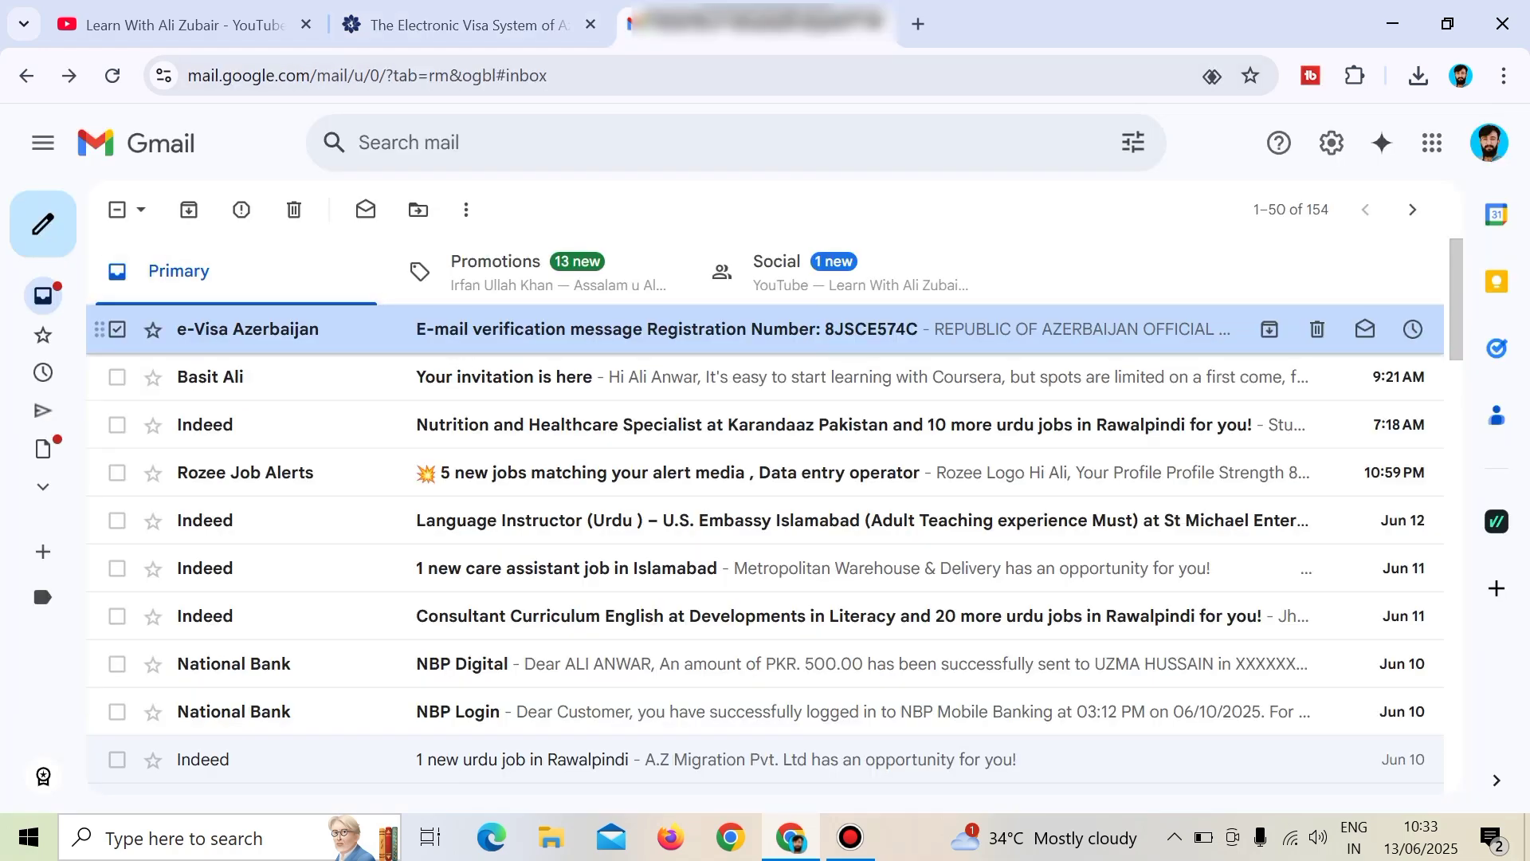
{"action": "left_click", "coordinate": [667, 329]}
{"action": "scroll", "coordinate": [797, 502], "scroll_direction": "down", "scroll_amount": 5}
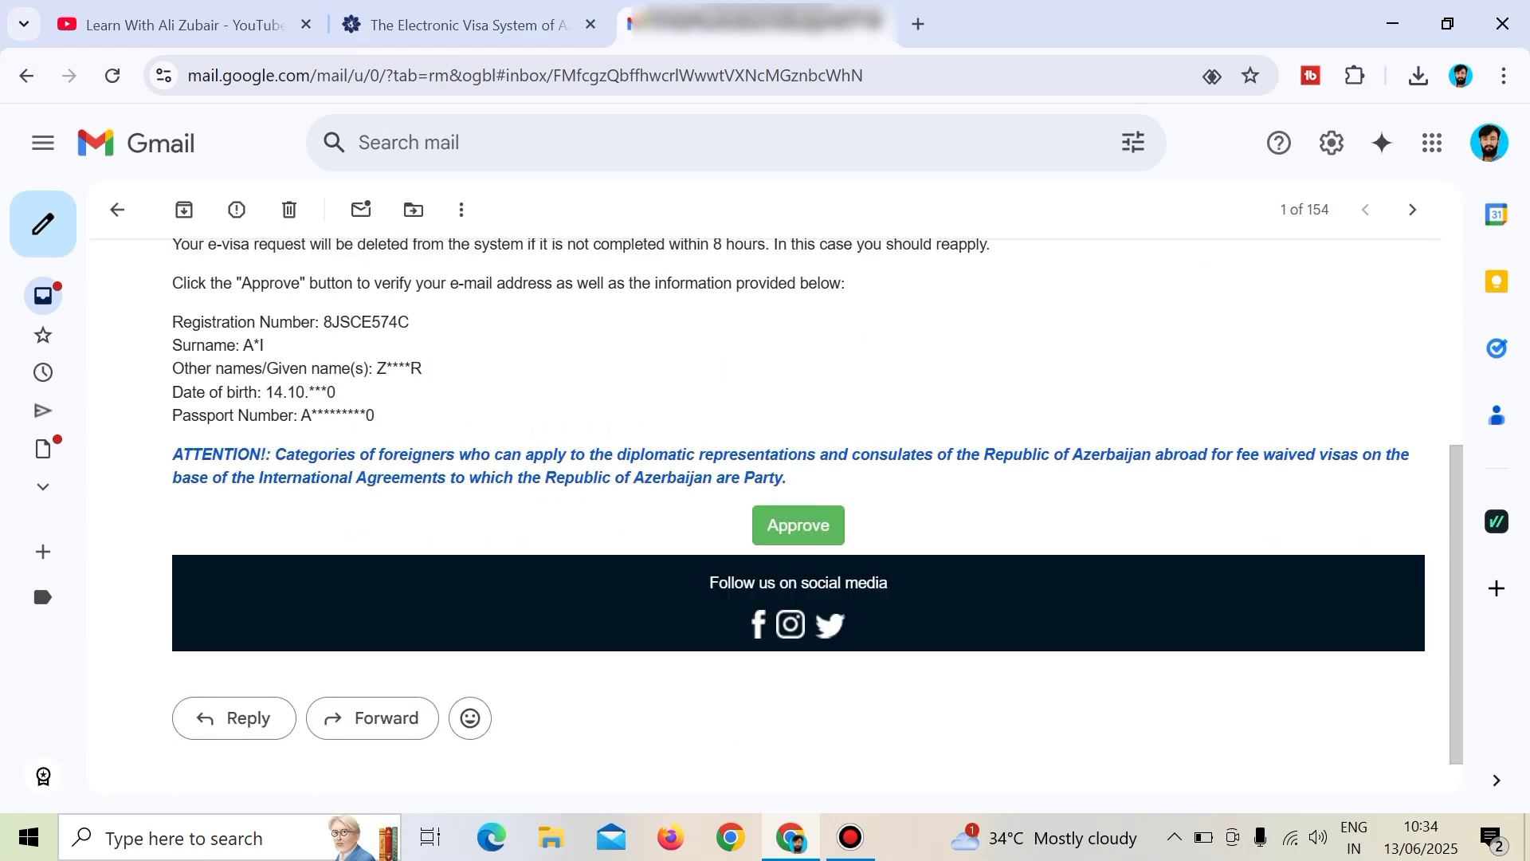
{"action": "left_click", "coordinate": [797, 524]}
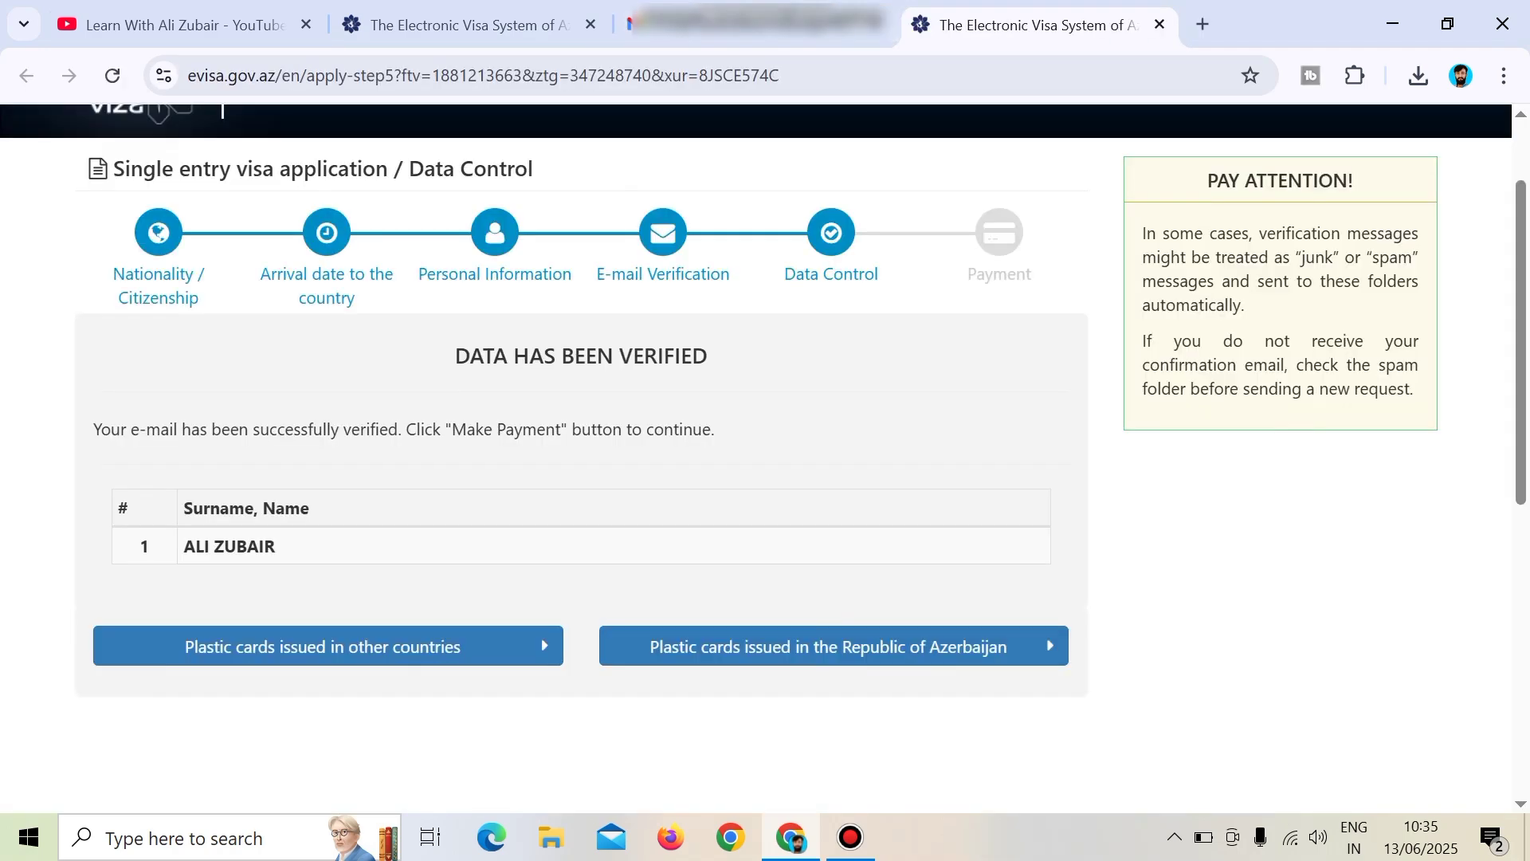
Choose payment with a foreign-issued plastic card and review the 30 USD AzeriCard payment form.
{"action": "left_click_drag", "start_coordinate": [93, 429], "coordinate": [703, 429]}
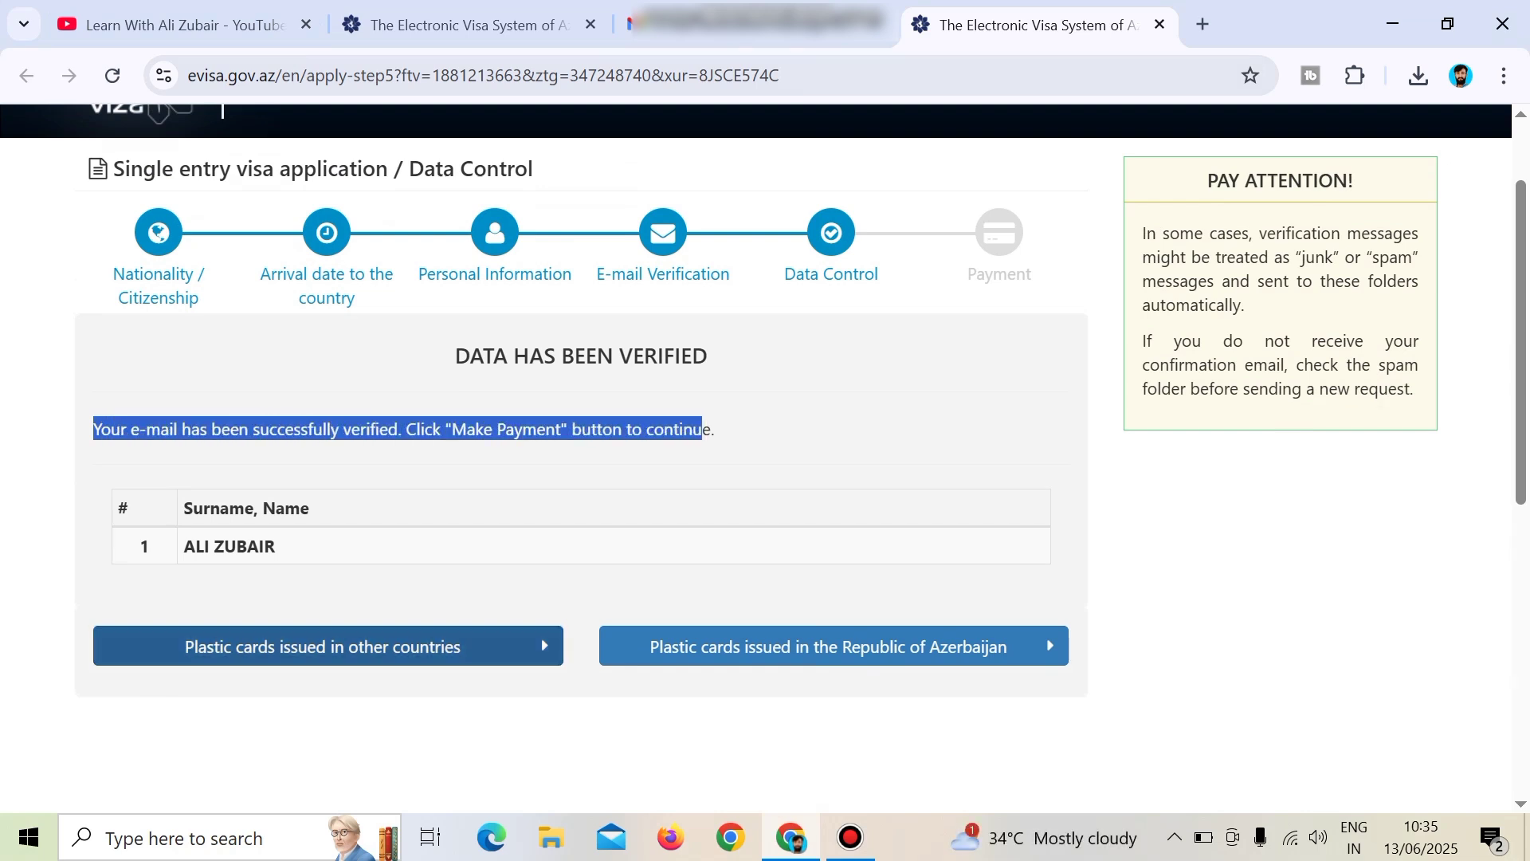
{"action": "left_click", "coordinate": [328, 645]}
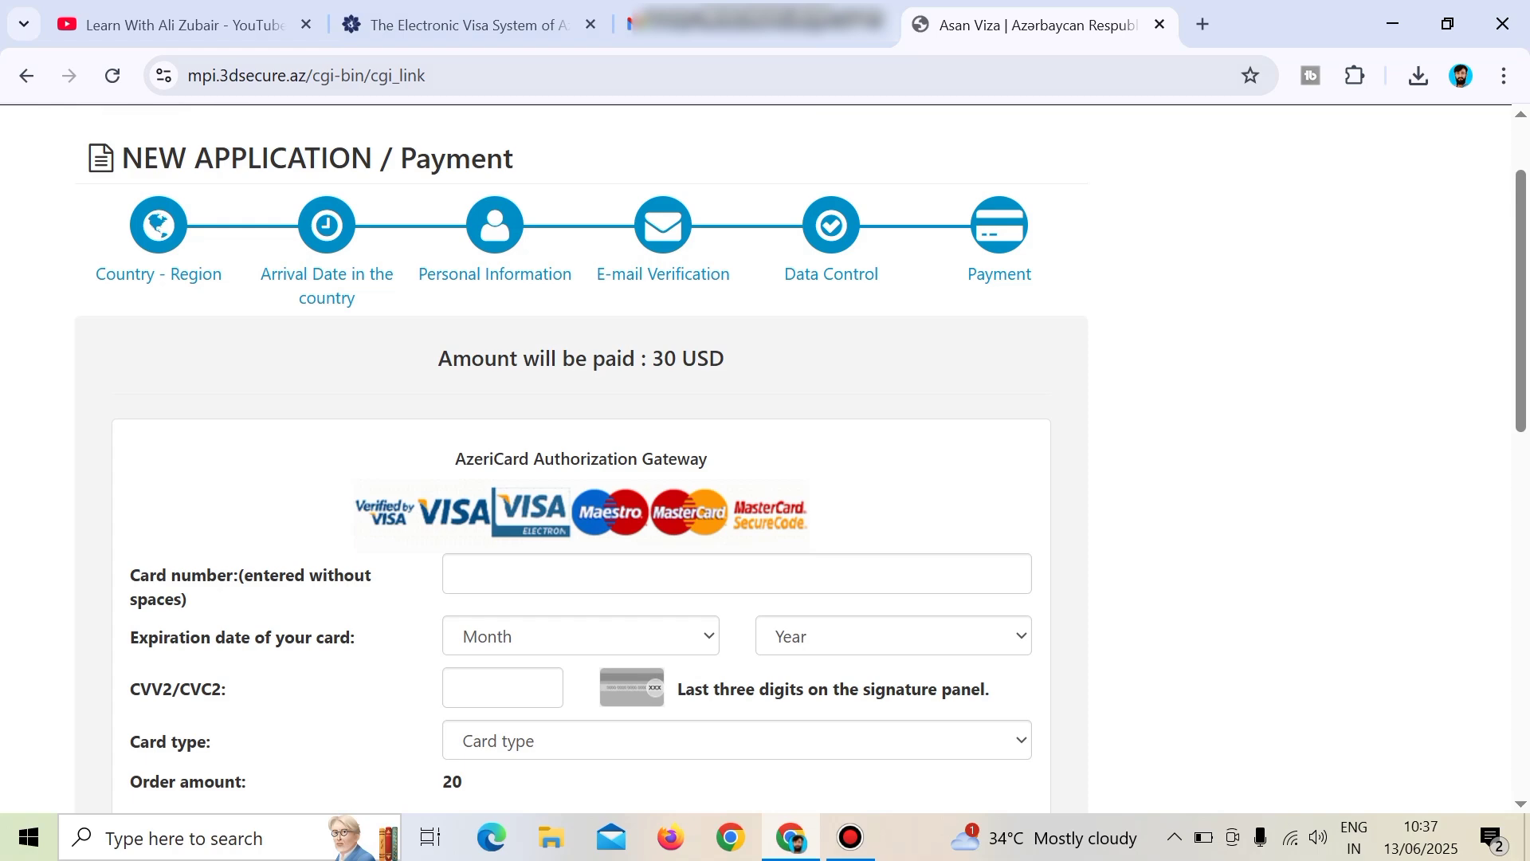
{"action": "left_click_drag", "start_coordinate": [130, 637], "coordinate": [354, 637]}
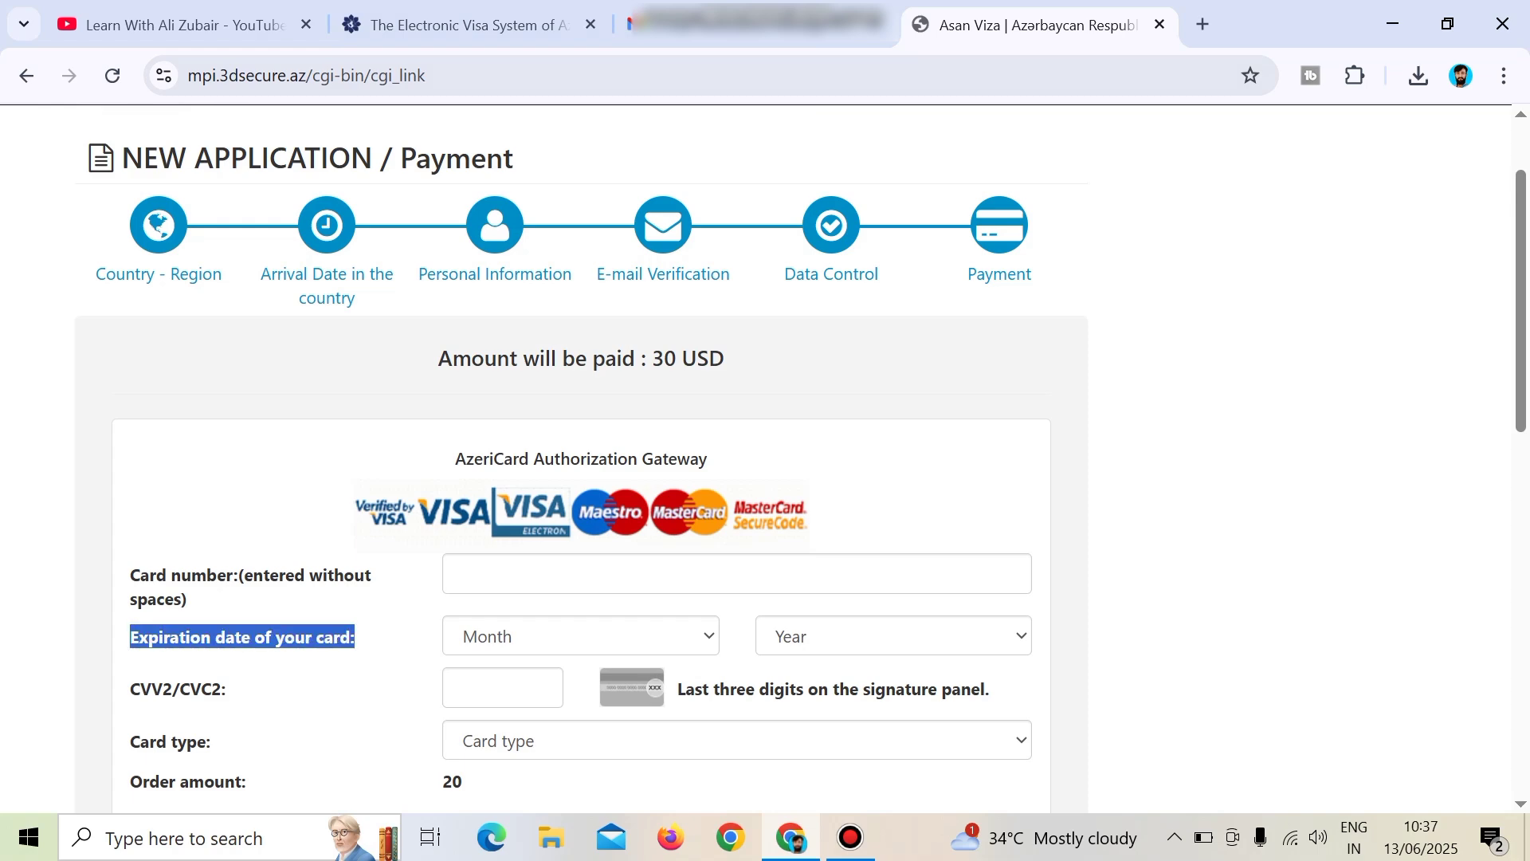
{"action": "scroll", "coordinate": [582, 458], "scroll_direction": "down", "scroll_amount": 2}
{"action": "scroll", "coordinate": [582, 458], "scroll_direction": "down", "scroll_amount": 4}
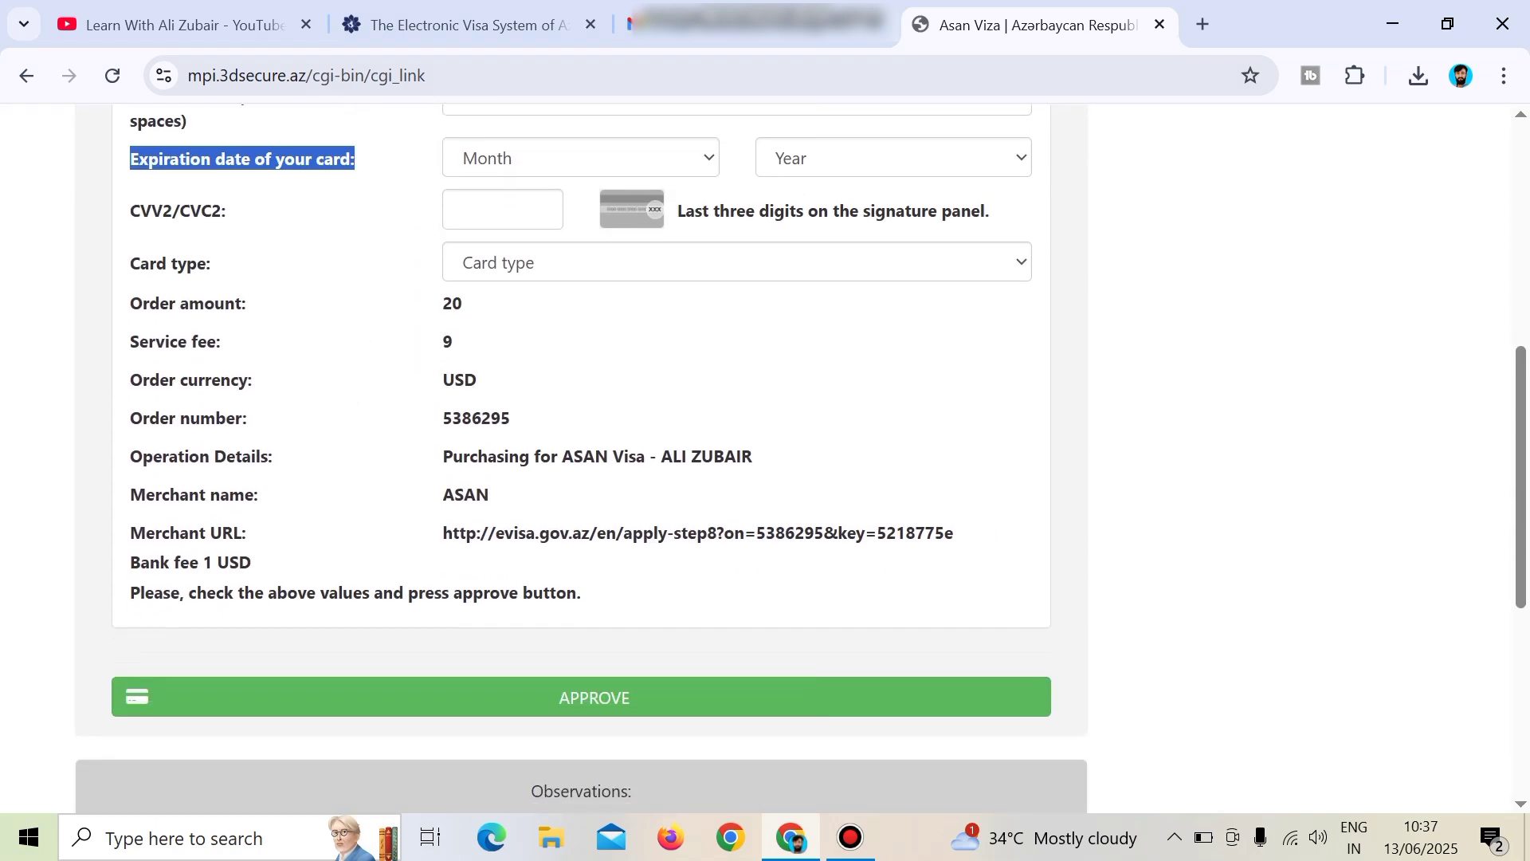